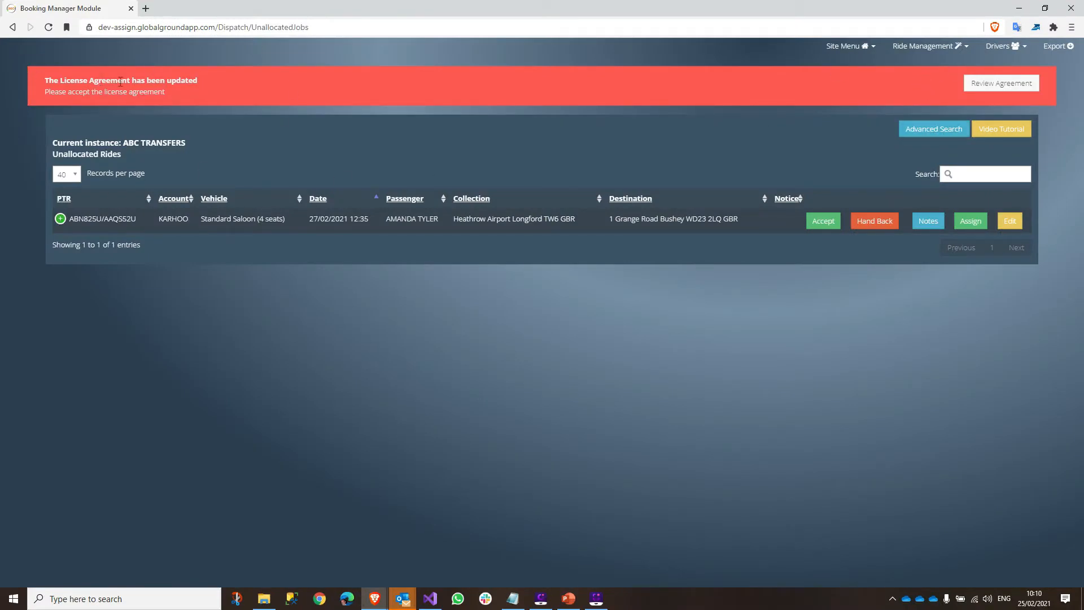
- Read through the updated MSA licence agreement page by page and agree to it
click(995, 90)
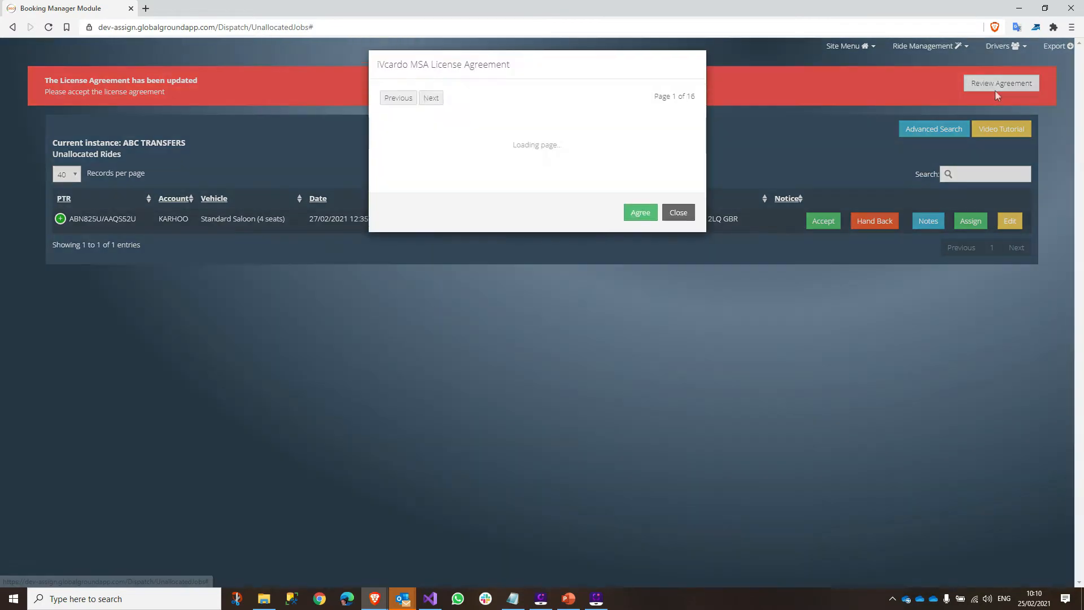
scroll(650, 201, down, 1)
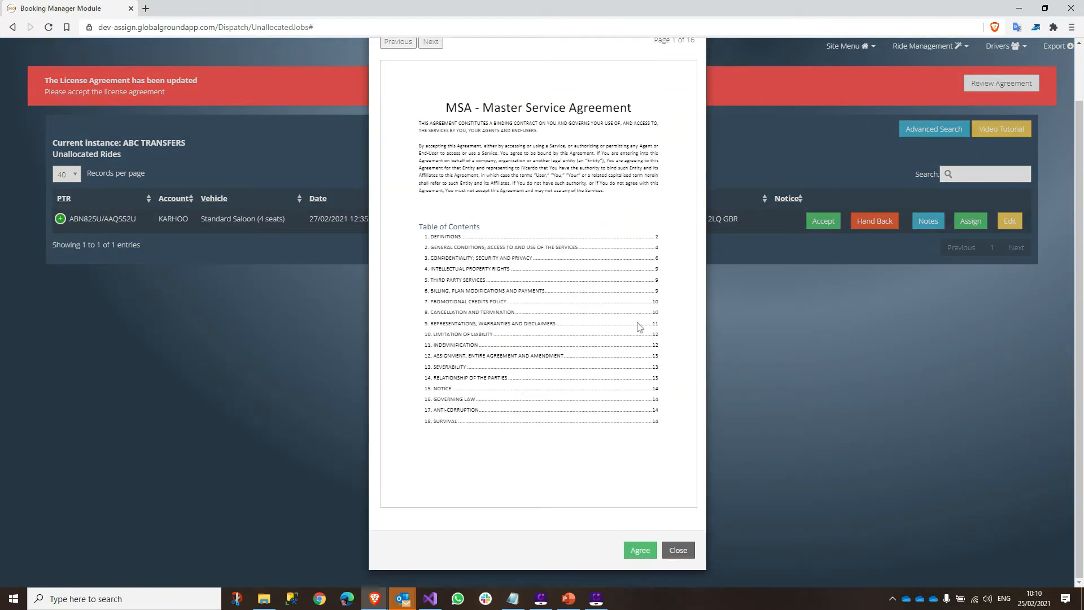
click(433, 42)
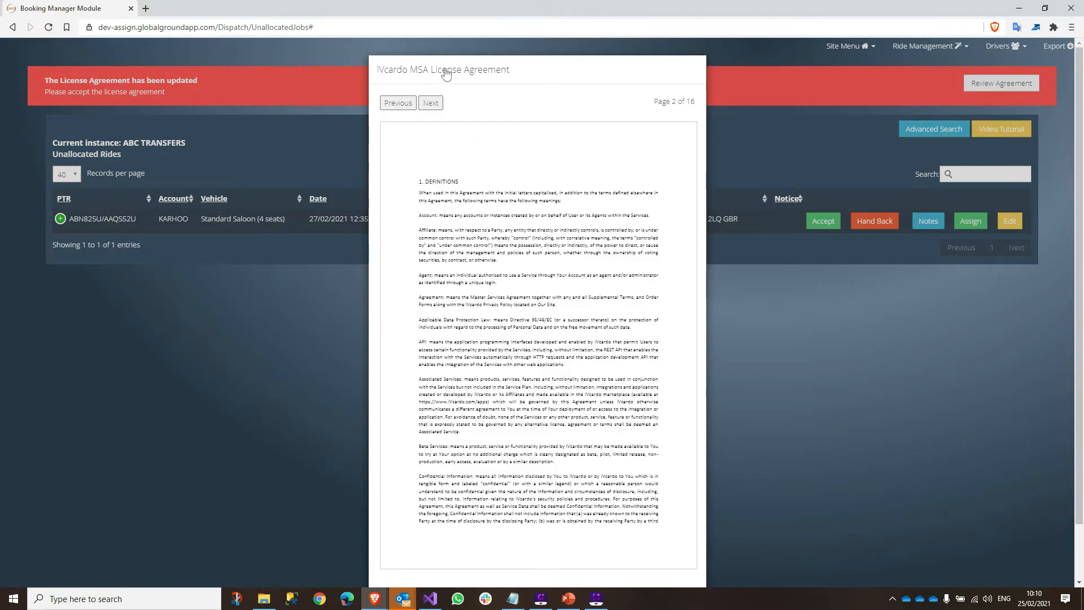
scroll(614, 426, down, 1)
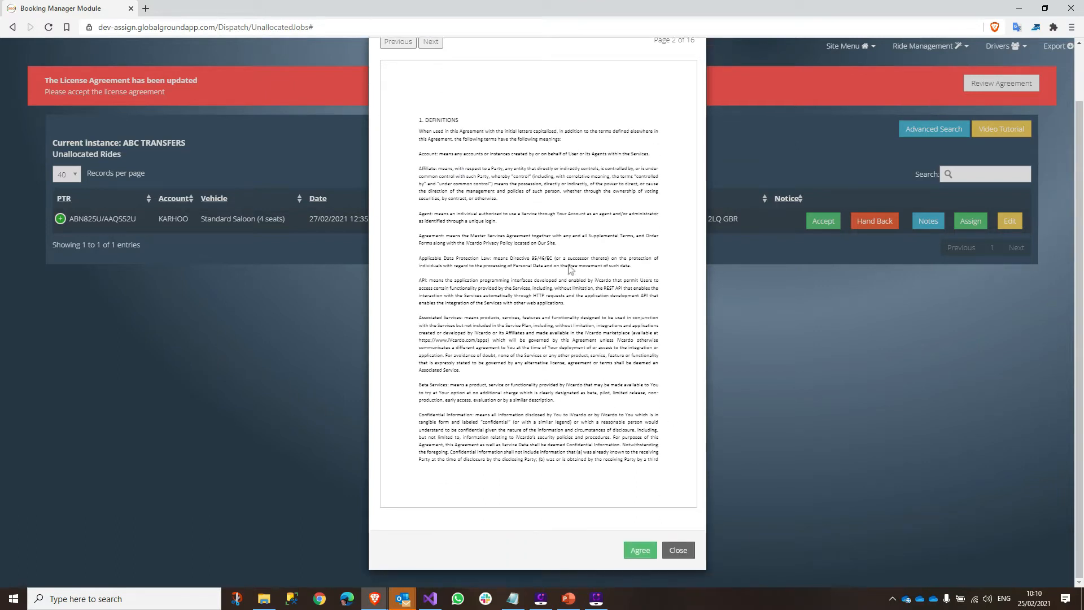
click(640, 550)
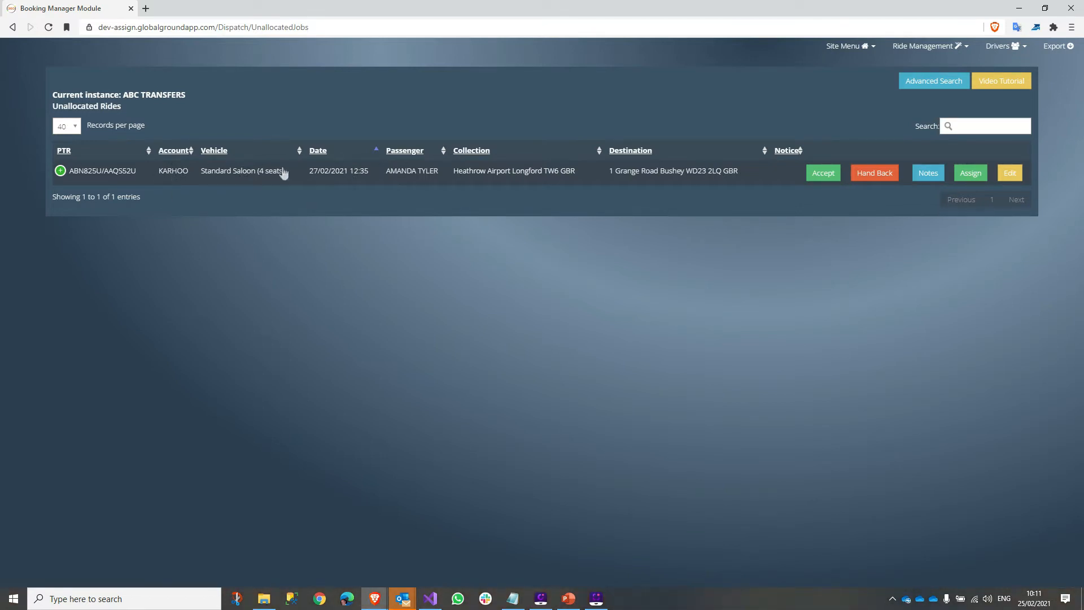
- Highlight the KARHOO account on the Heathrow ride, then switch to the Admin Dashboard
double_click(172, 171)
click(622, 96)
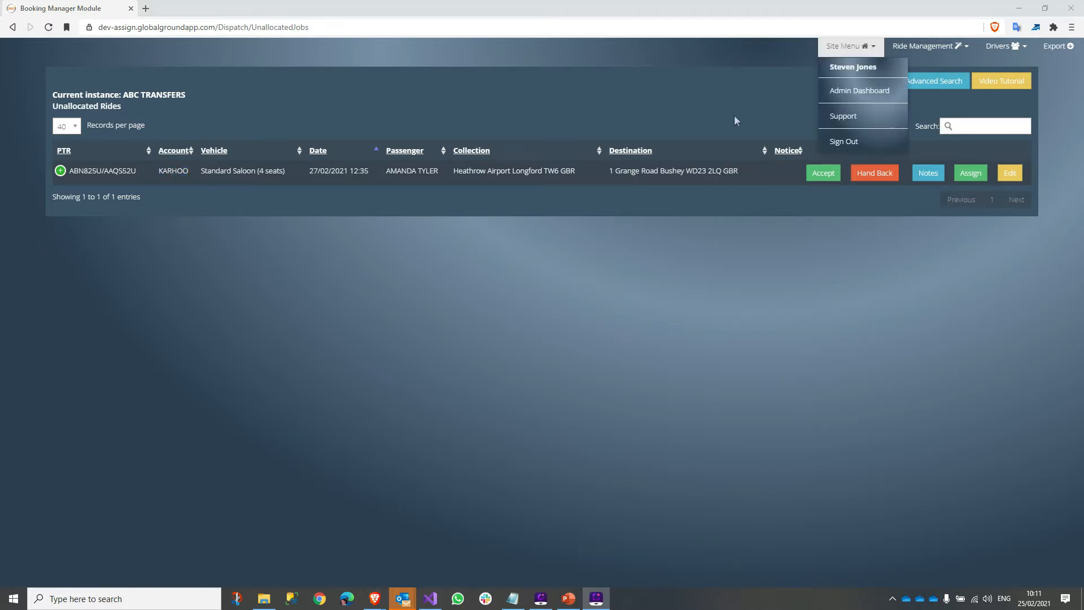
click(860, 91)
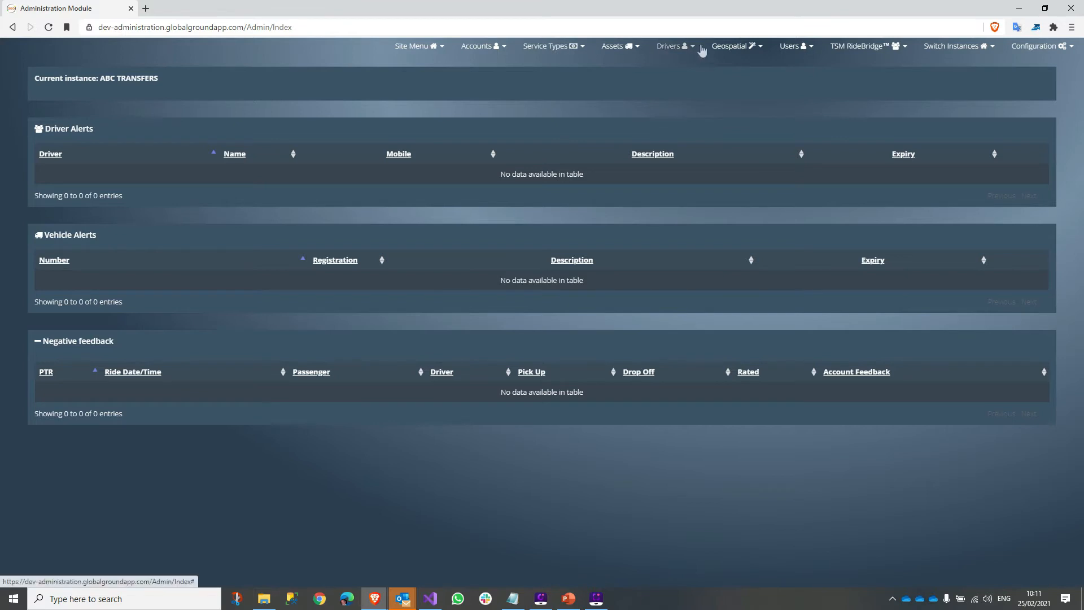
- Archive Courier Motorcycle from the active service types, then bring up Standard Saloon's prices
click(560, 48)
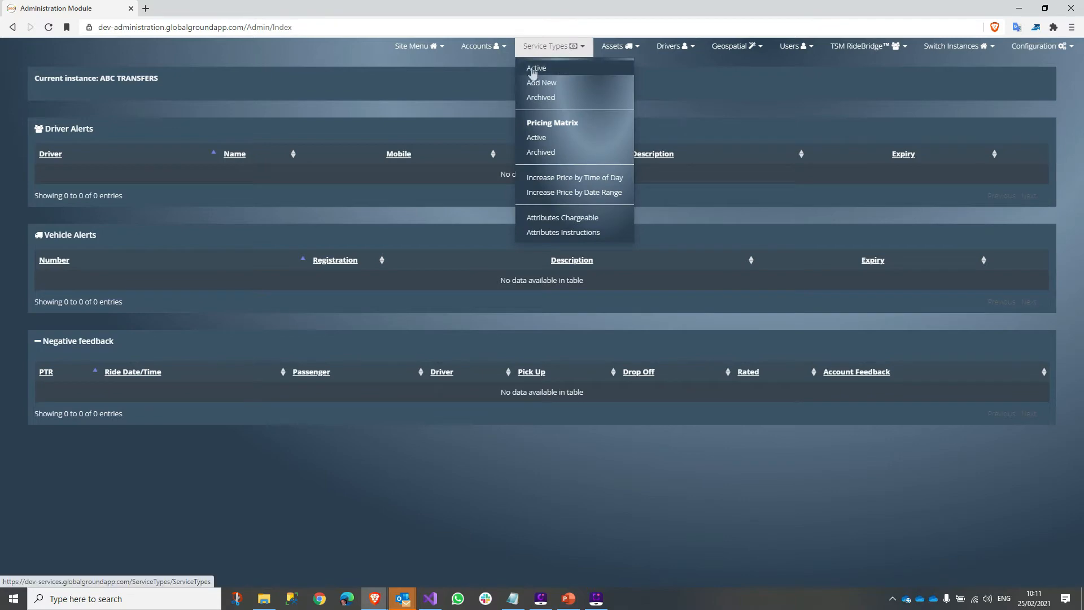
click(563, 69)
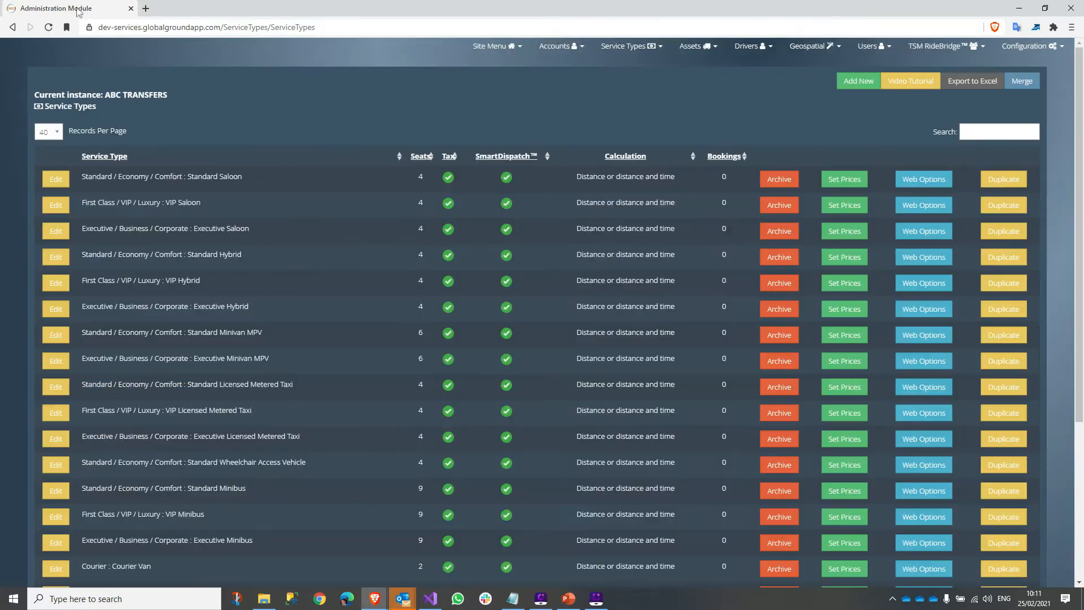
scroll(315, 330, down, 4)
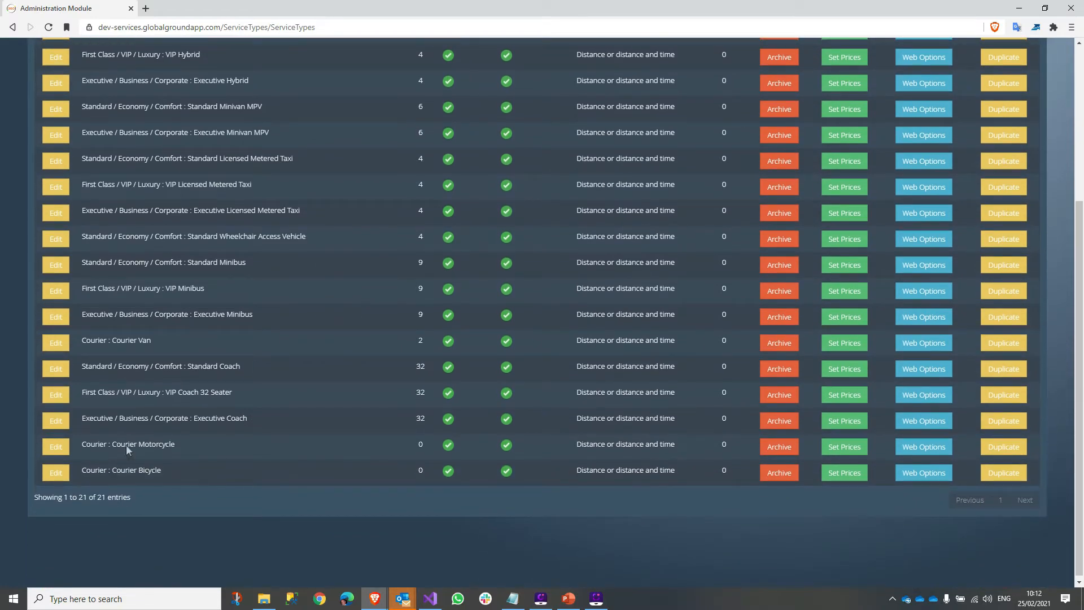
drag(129, 445, 224, 456)
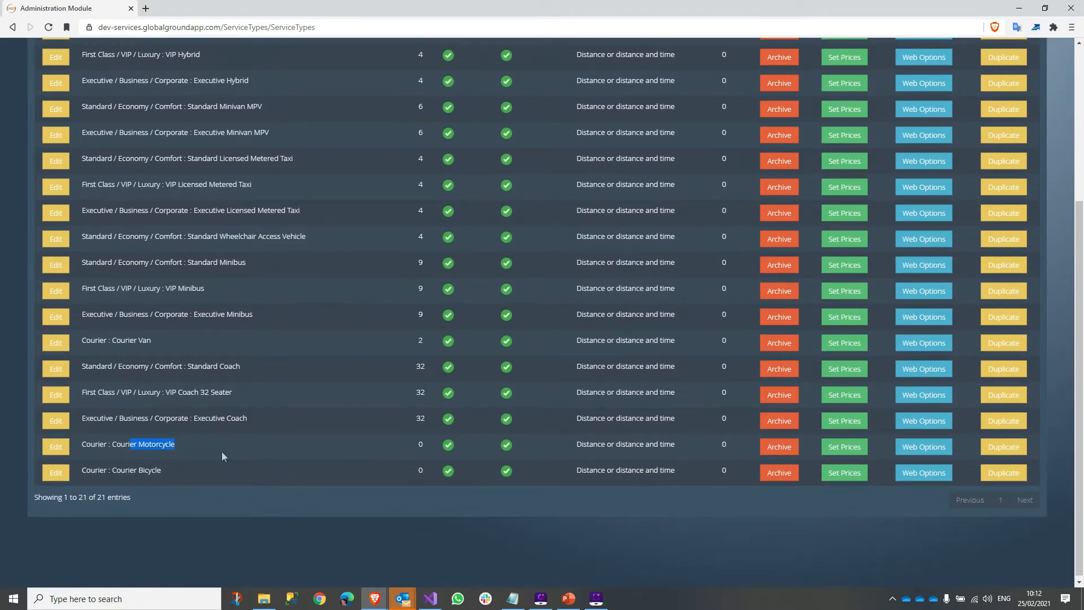
click(770, 450)
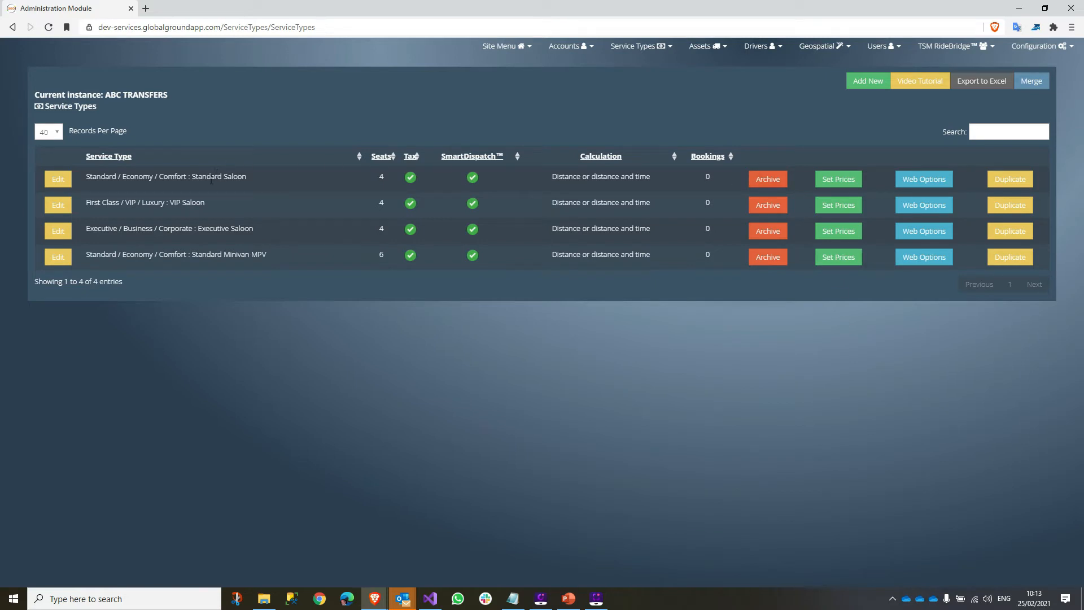
drag(194, 176, 261, 182)
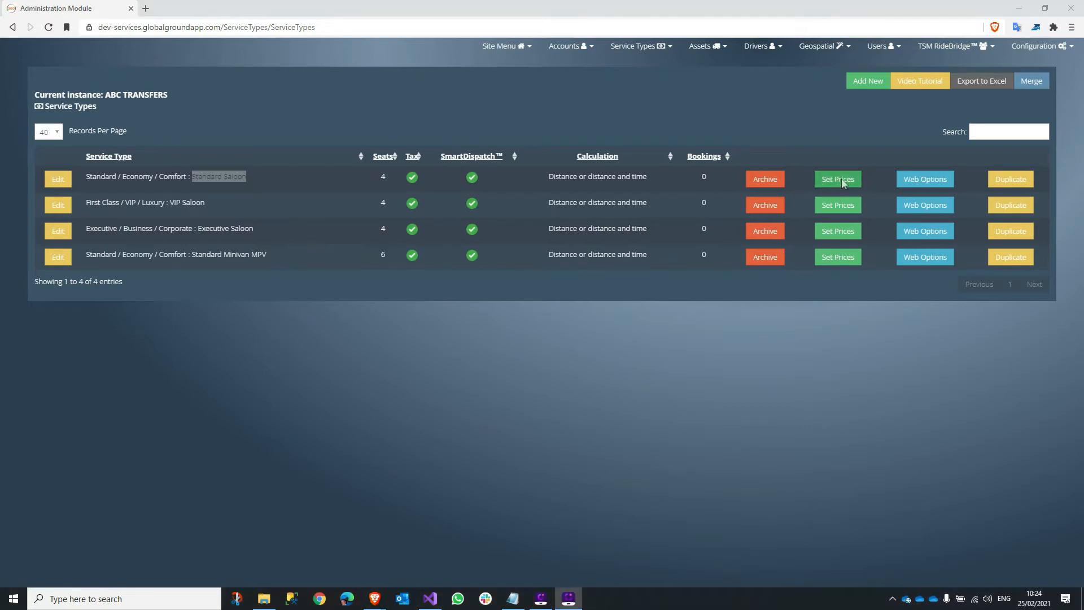
click(841, 180)
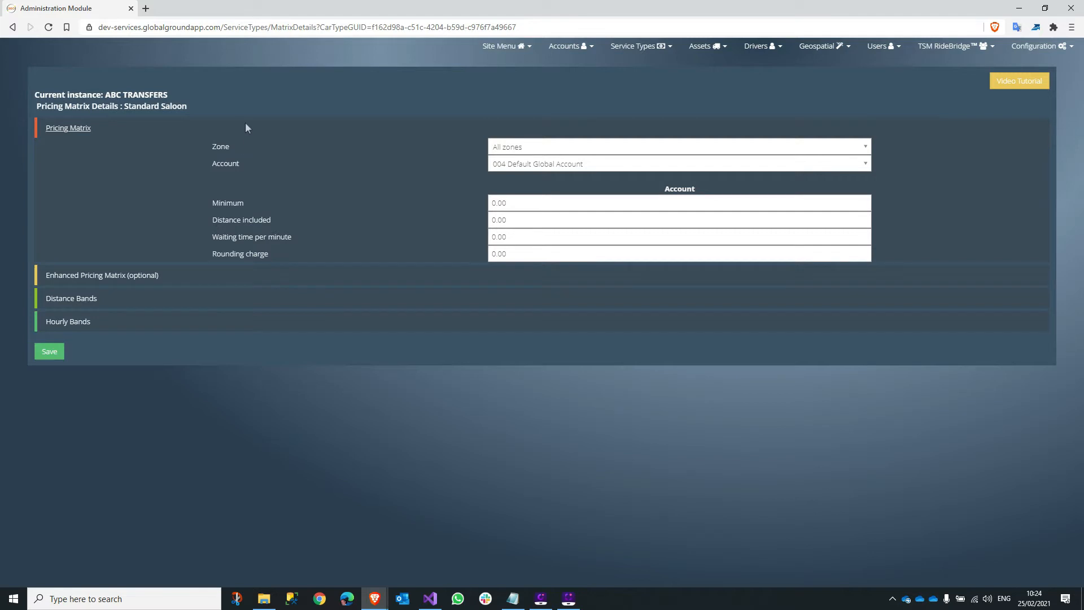
- Select the VEN001 KARHOO account for the Standard Saloon pricing matrix
double_click(221, 147)
double_click(222, 163)
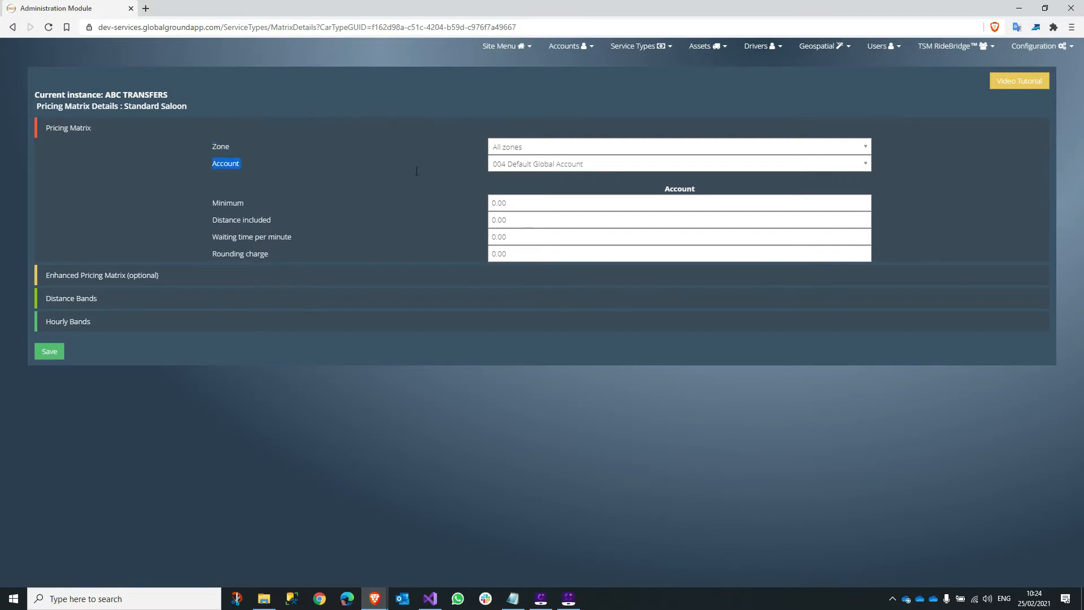
click(556, 164)
click(518, 198)
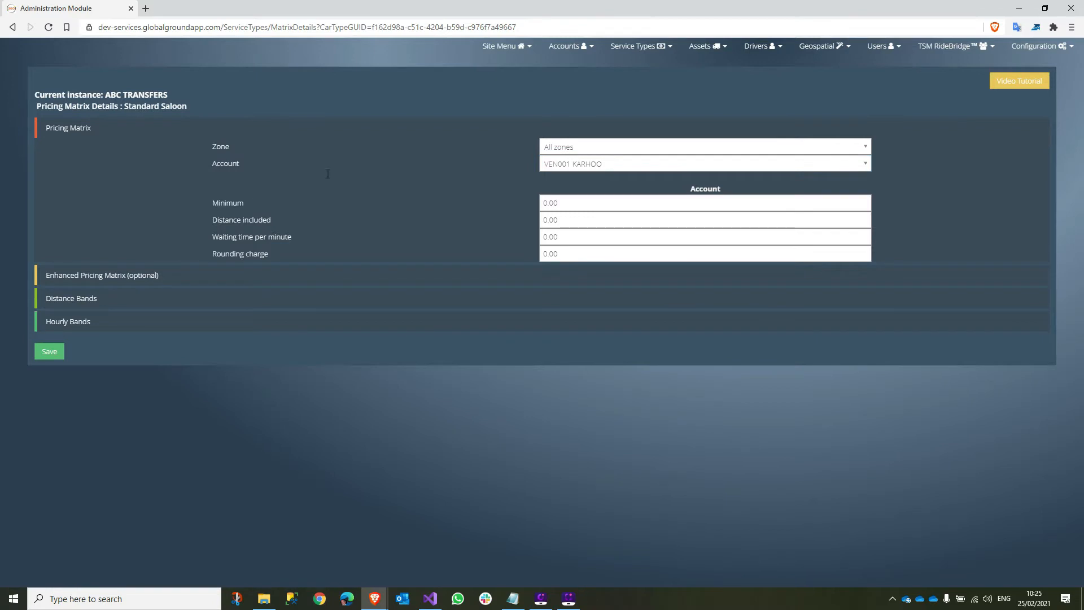
- Enter minimum charge 20, waiting 0.25 per minute and rounding charge 1
double_click(230, 202)
double_click(542, 202)
text(20)
key(Tab)
key(Tab)
text(.25)
key(Tab)
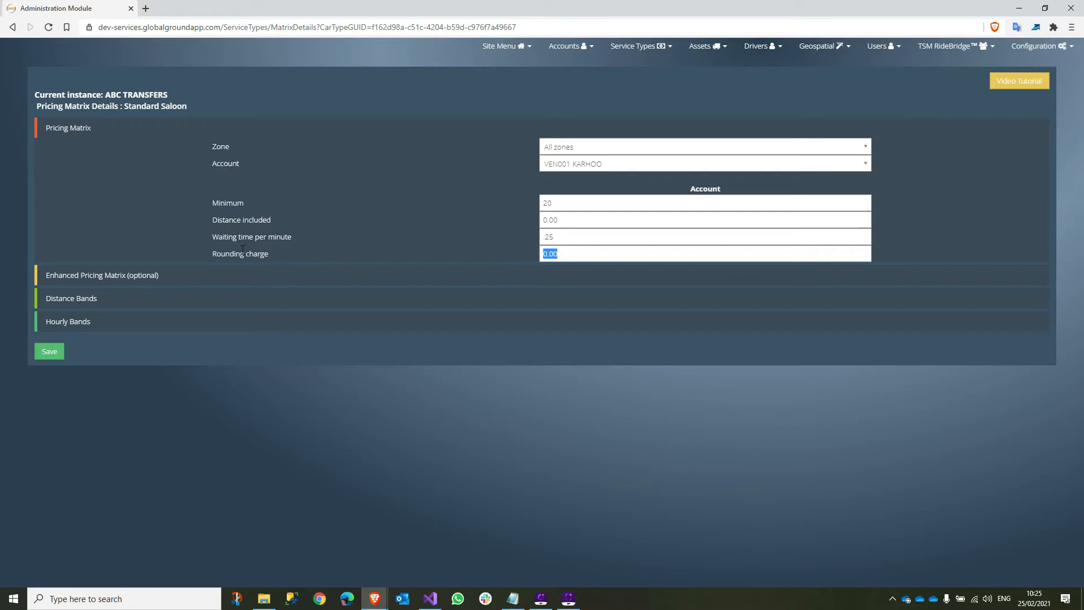
text(1)
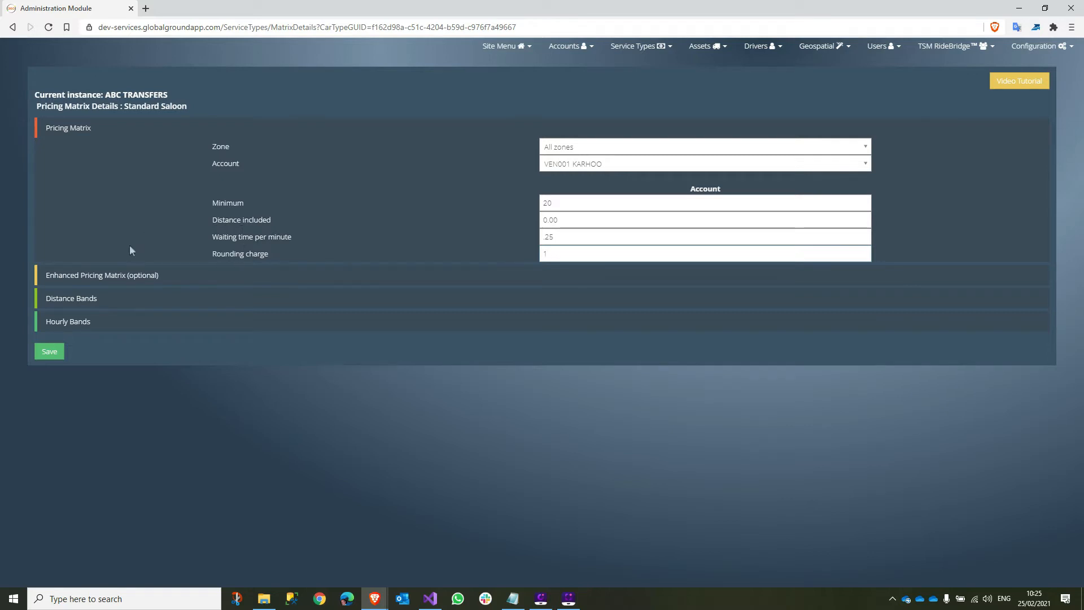
click(101, 275)
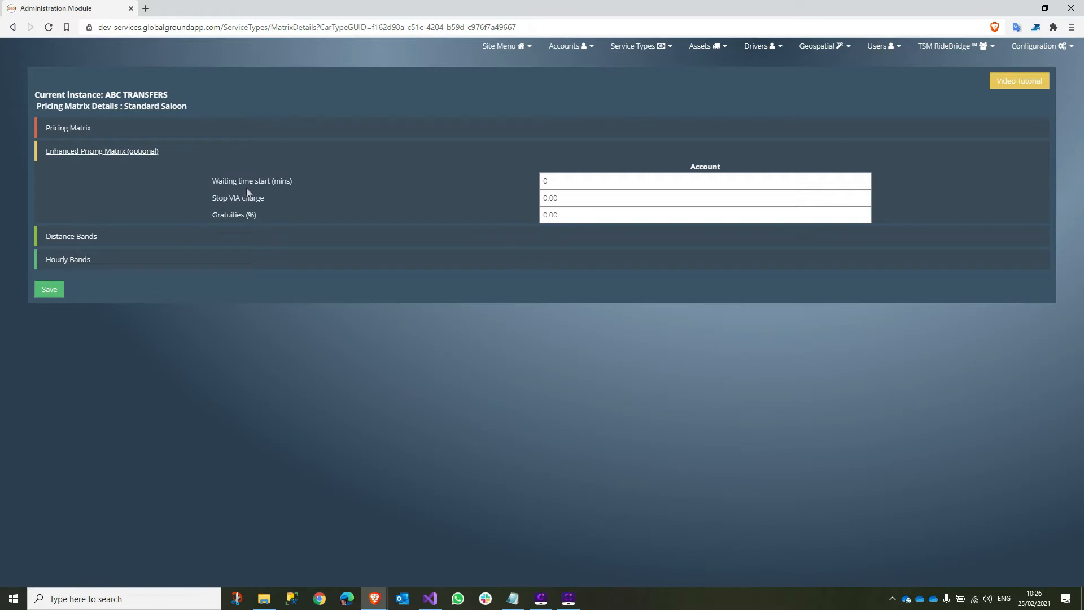
- Enter waiting time start 10 minutes and stop VIA charge 5 under enhanced pricing
key(Tab)
text(10)
text(5)
drag(213, 215, 273, 215)
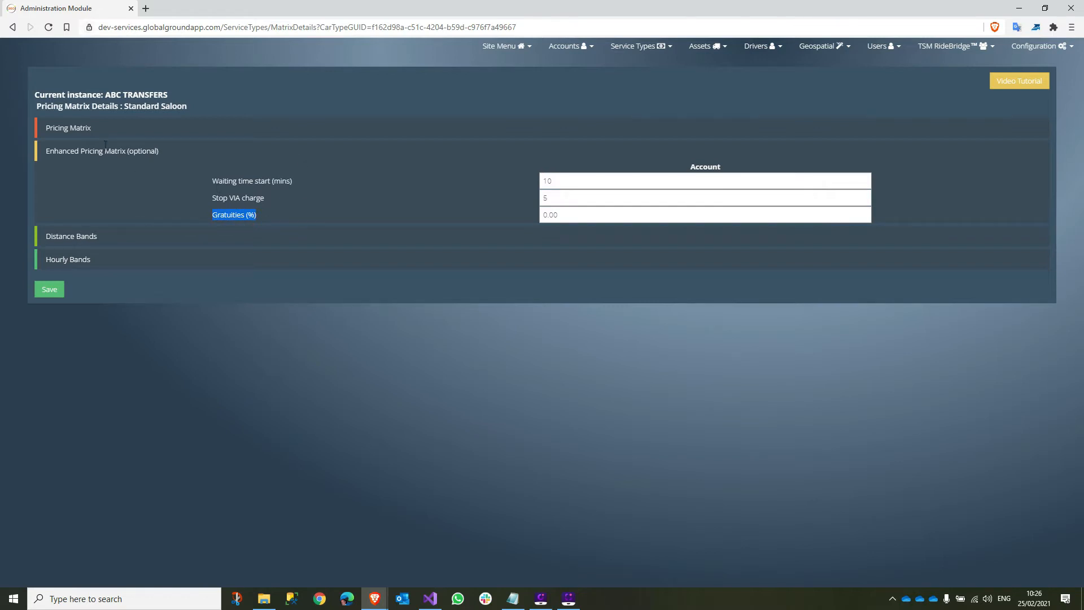
click(83, 237)
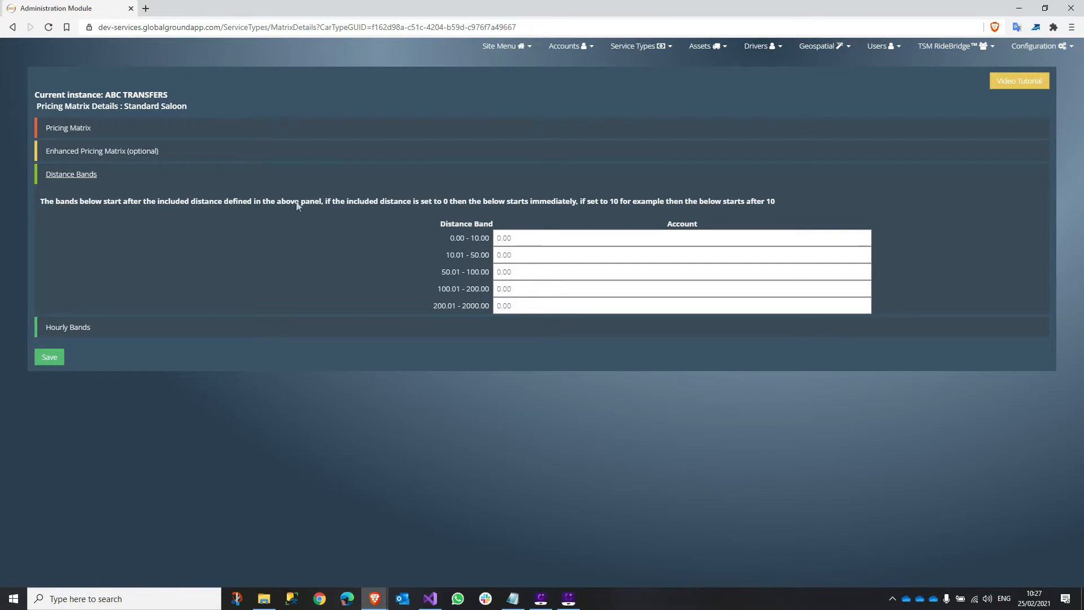
- Compare the Distance included setting with the Distance Bands section of the pricing matrix
click(67, 128)
drag(218, 220, 375, 220)
drag(576, 220, 484, 220)
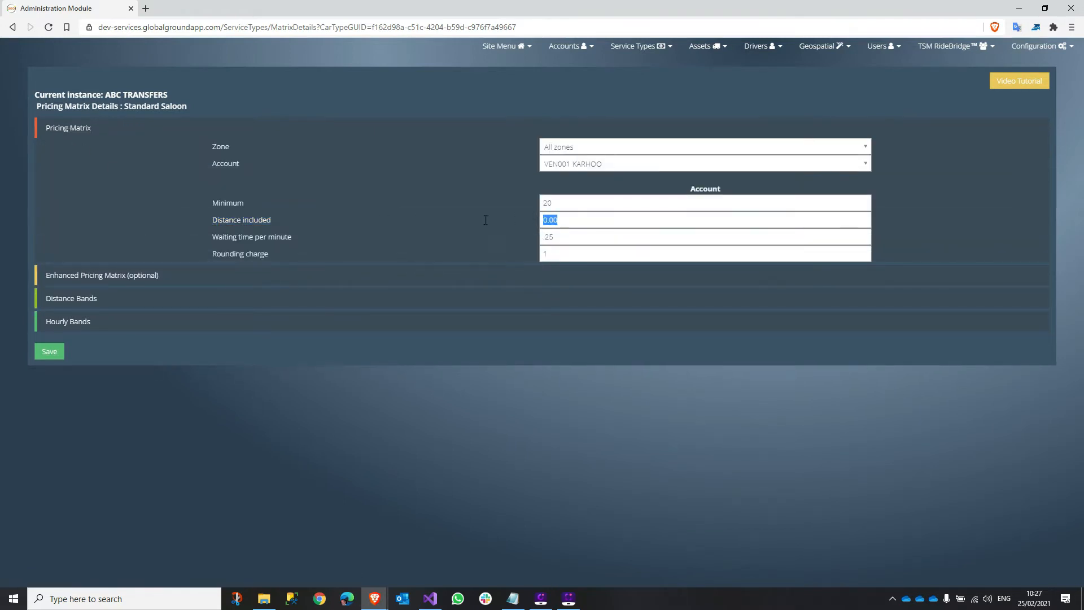
click(82, 298)
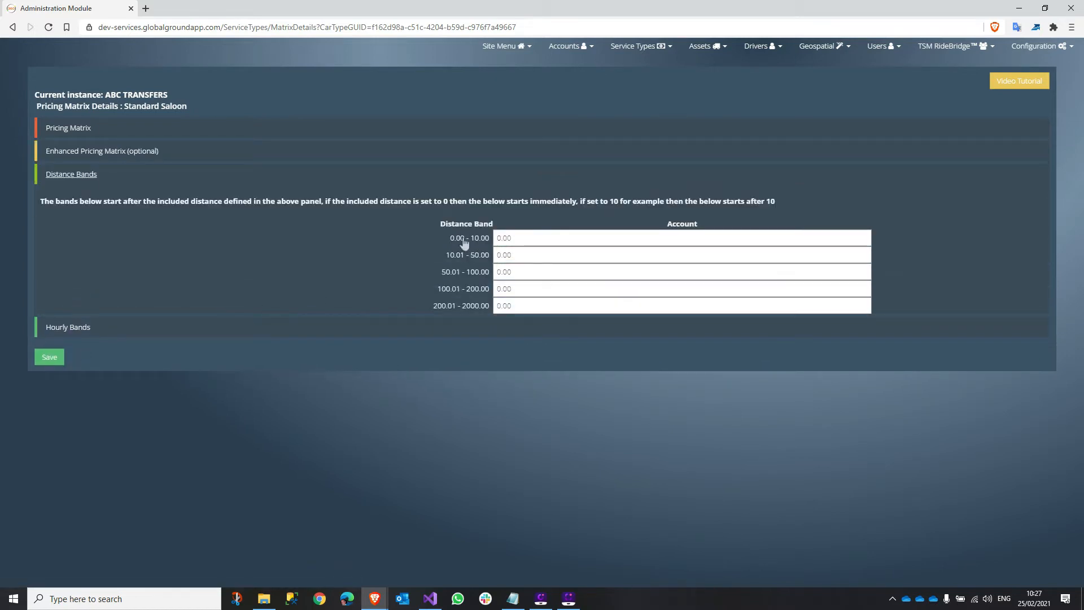
click(51, 128)
drag(585, 221, 530, 214)
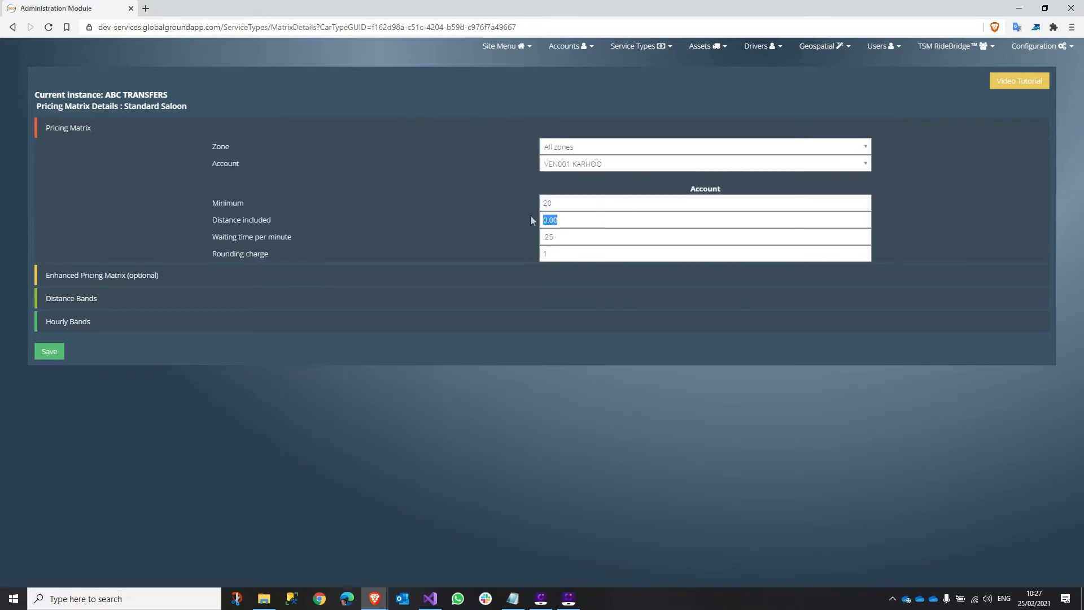
click(96, 298)
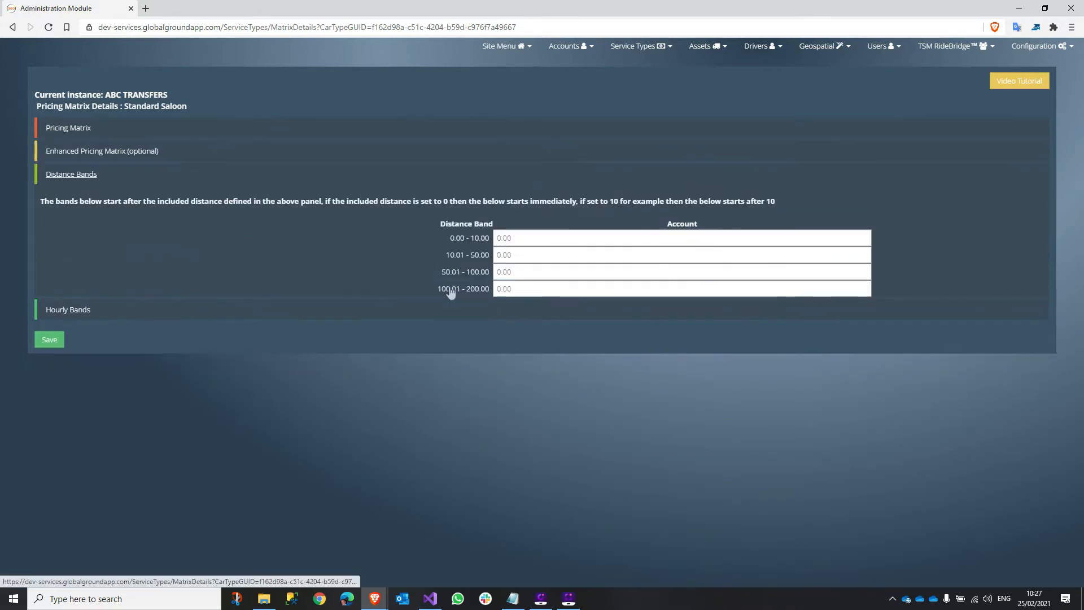
- Inspect the 0.00 - 10.00 band range and close it unchanged
click(478, 239)
drag(451, 121, 399, 191)
click(478, 245)
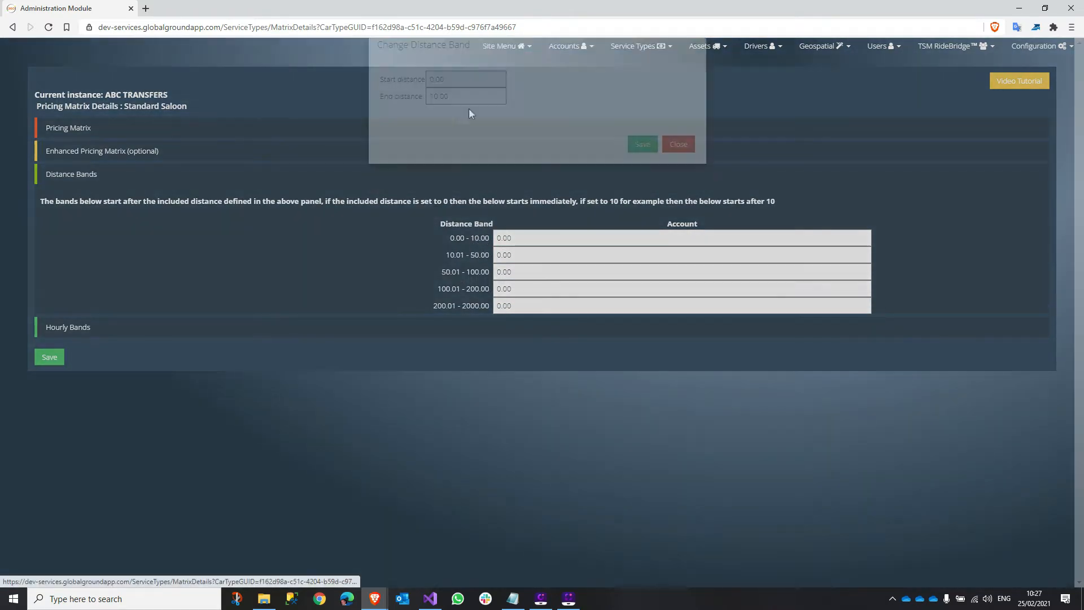
double_click(450, 120)
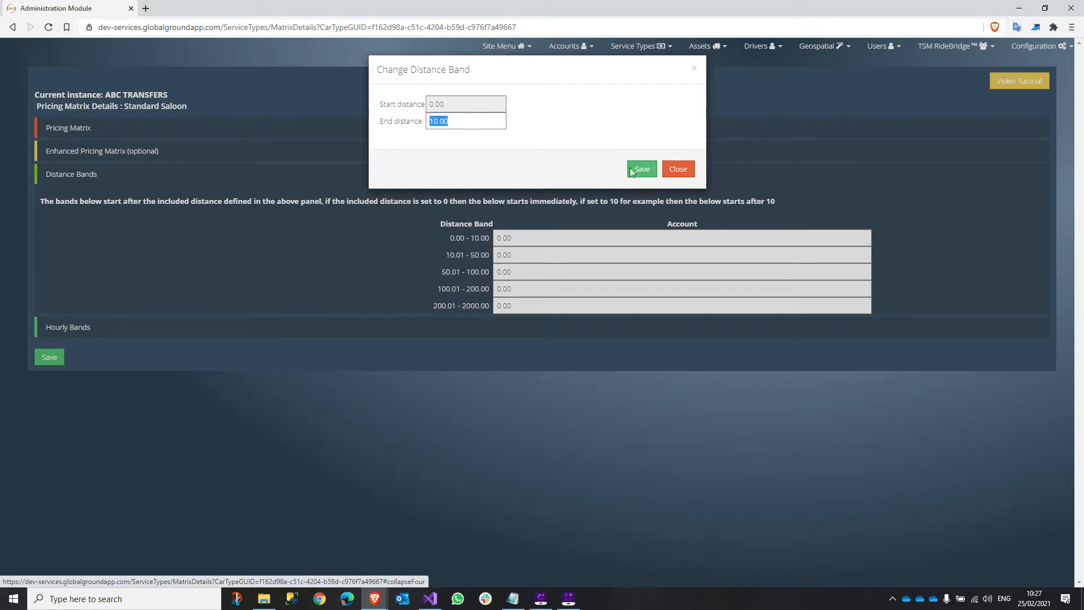
click(676, 170)
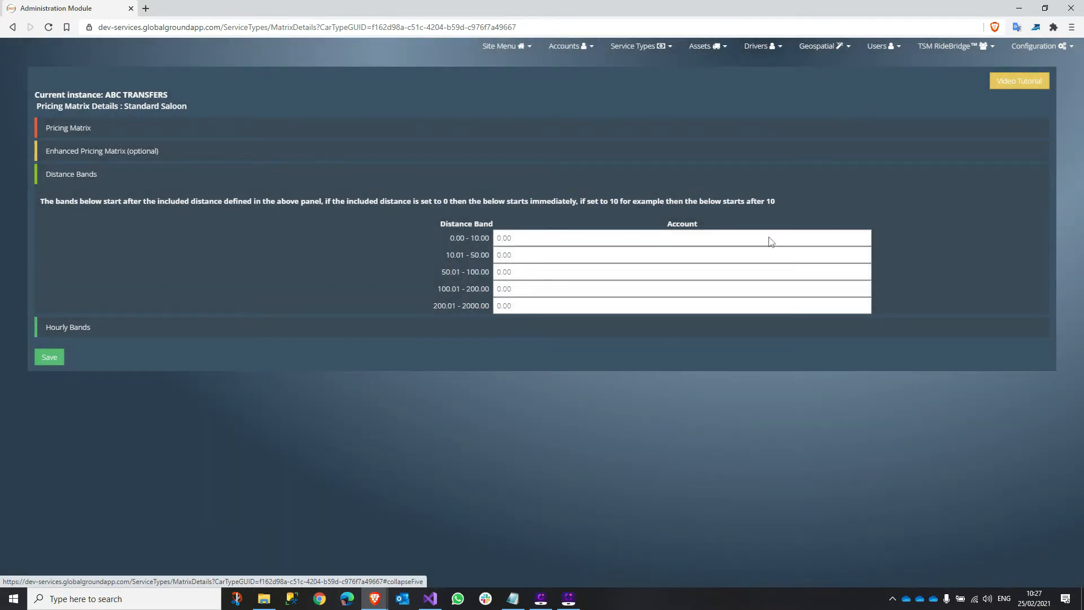
drag(556, 236, 496, 236)
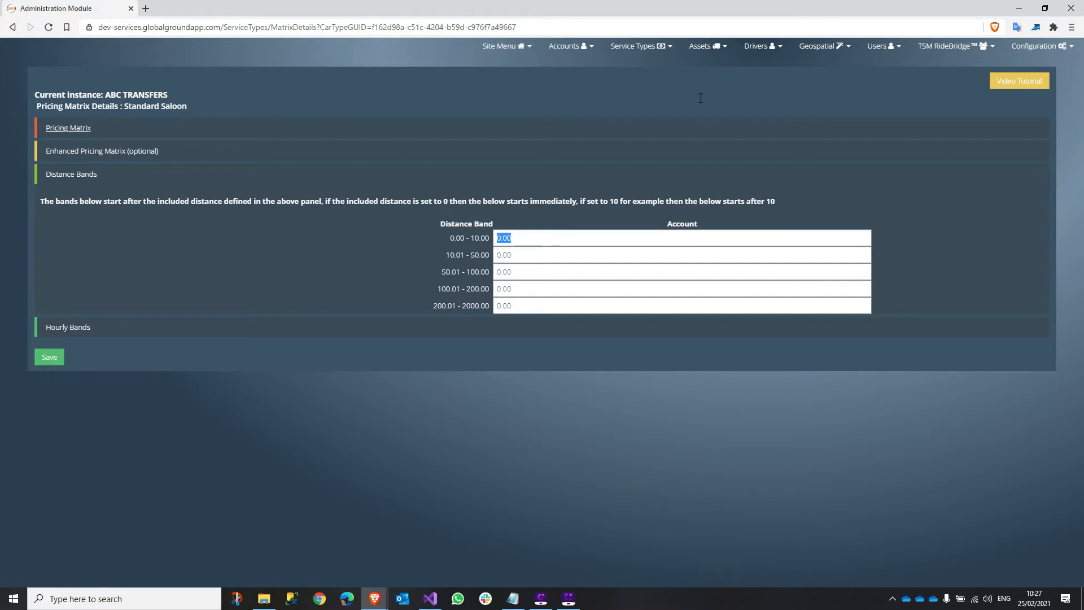
- Enter distance band rates 2.5, 2.5, 2.25, 2 and 1.75, then show Hourly Bands
text(2.5)
key(Tab)
text(2.5)
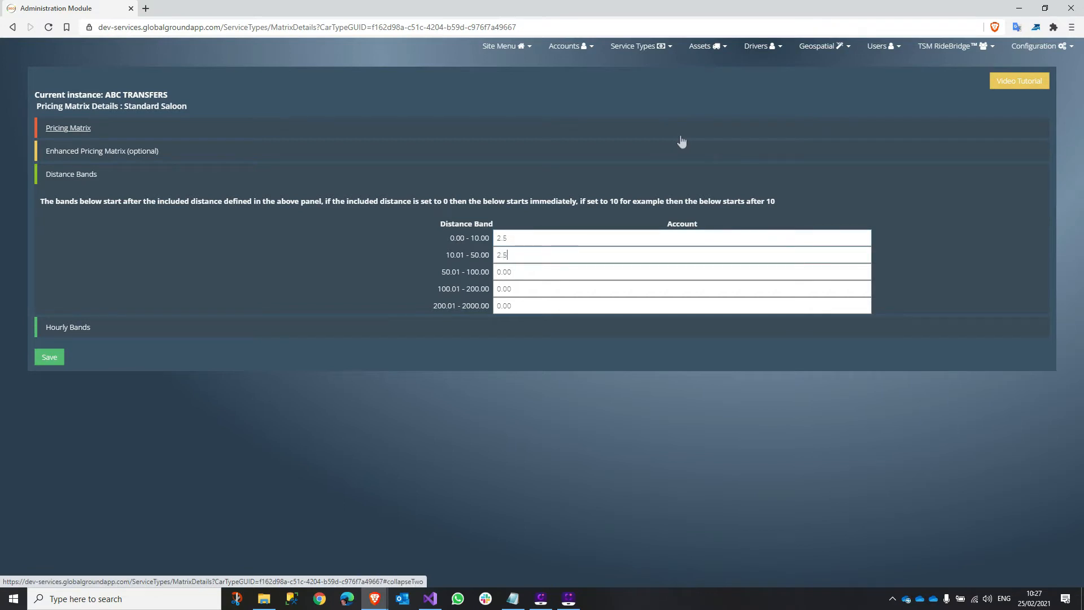
key(Tab)
text(2.25)
key(Tab)
text(2)
key(Tab)
text(1.75)
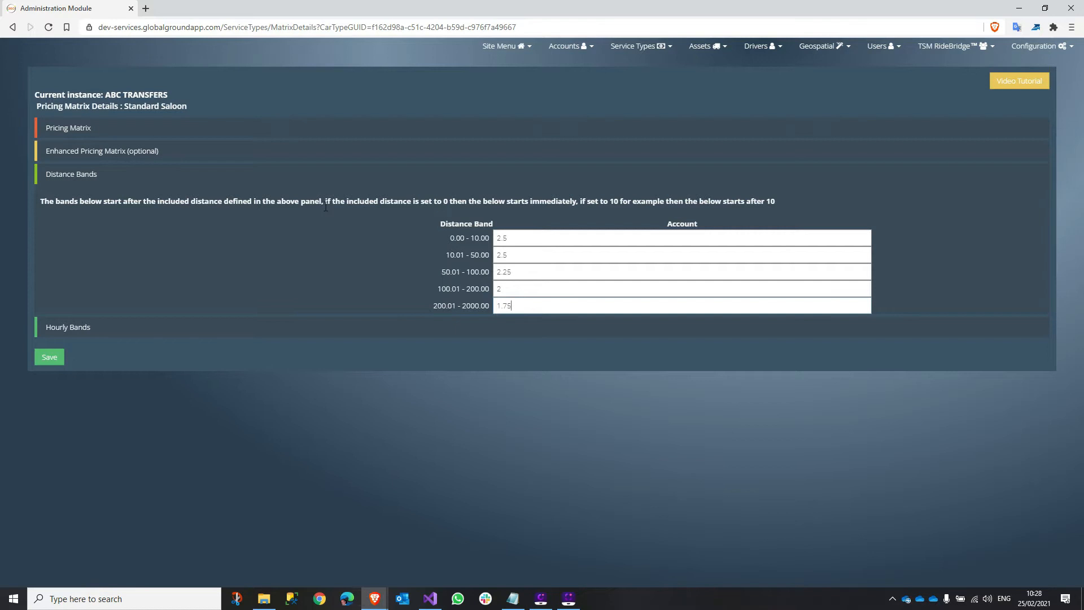
click(73, 328)
click(473, 232)
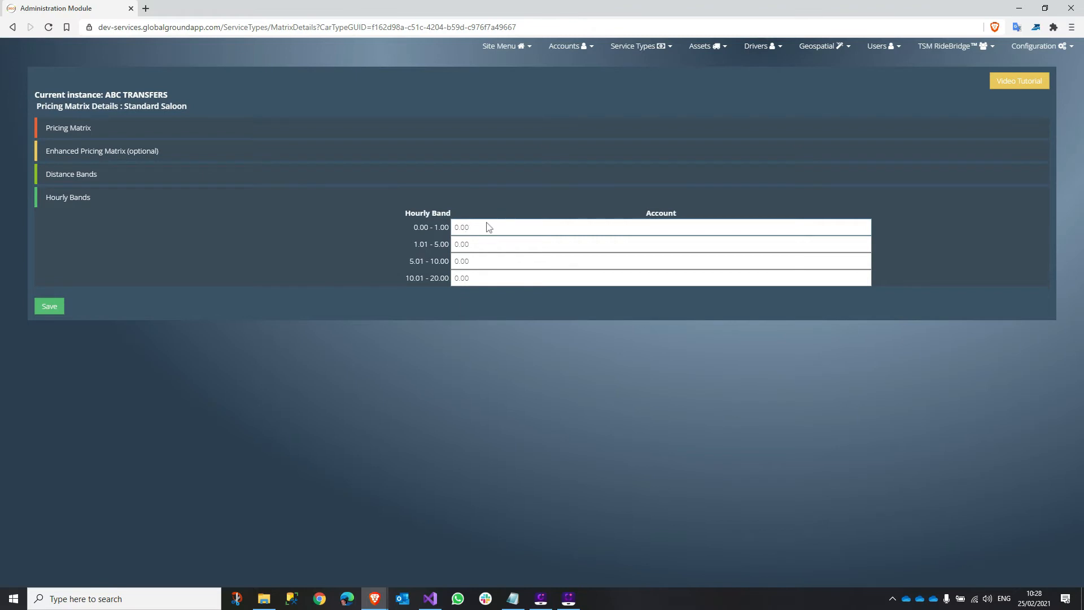
- Leave the 0.00 - 1.00 hourly band unchanged, recheck distance rates, and save Standard Saloon pricing
drag(469, 227, 442, 226)
click(441, 226)
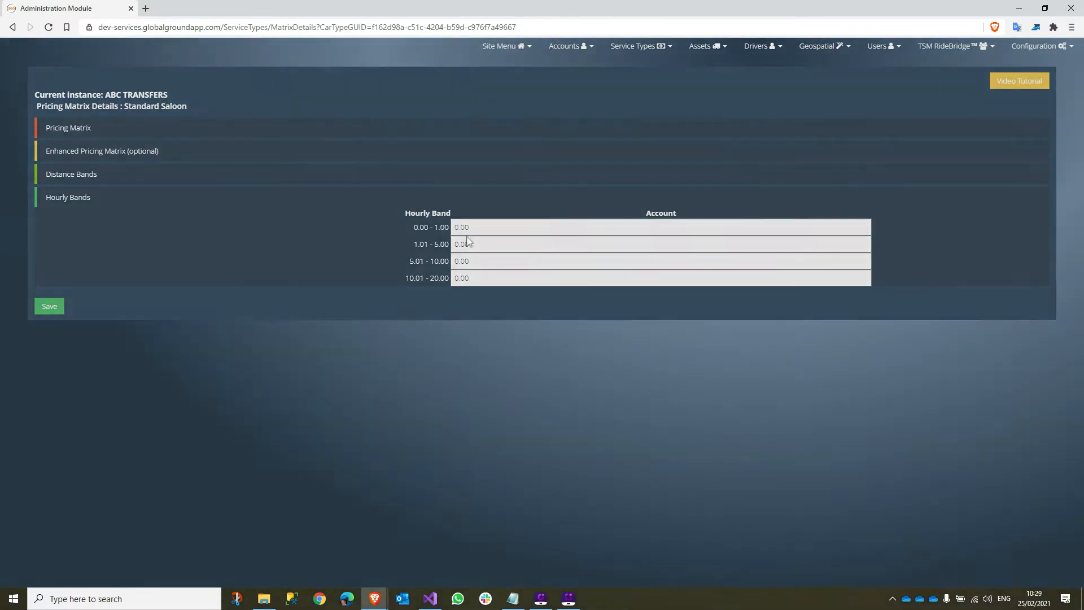
click(678, 169)
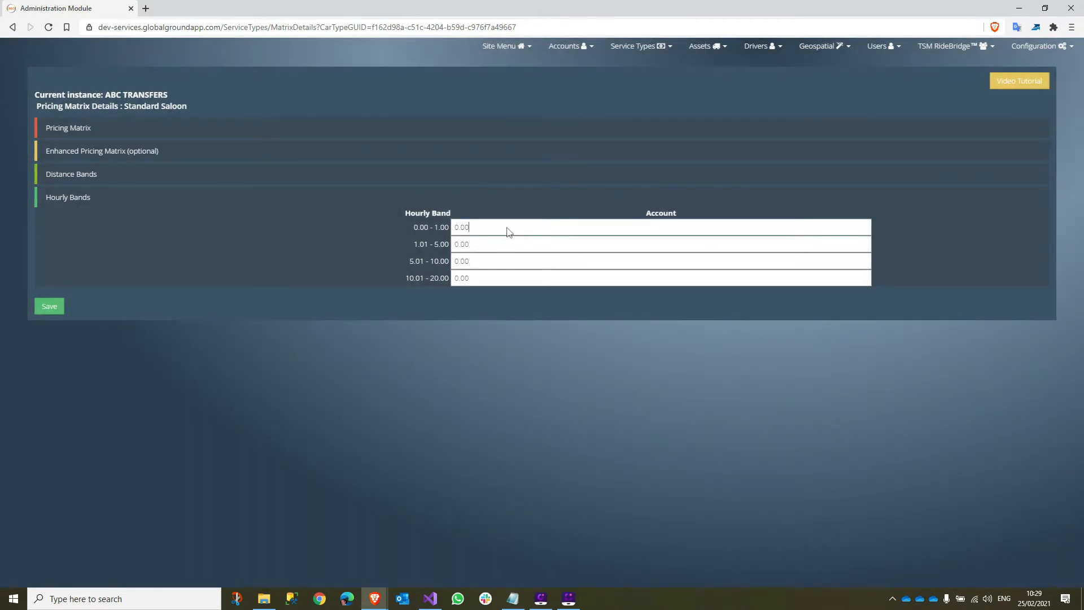
click(80, 176)
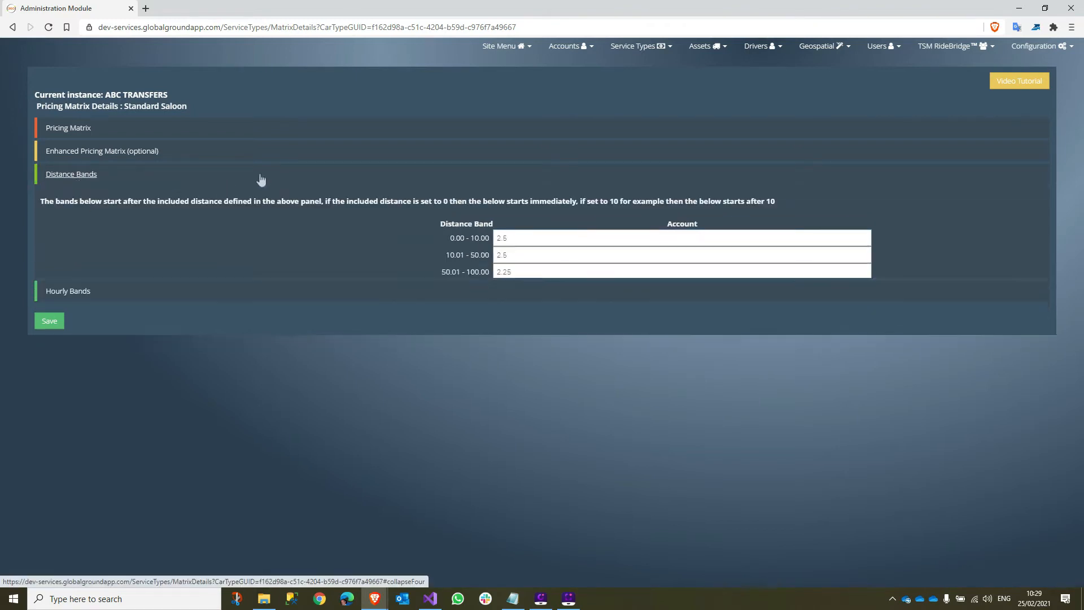
click(49, 357)
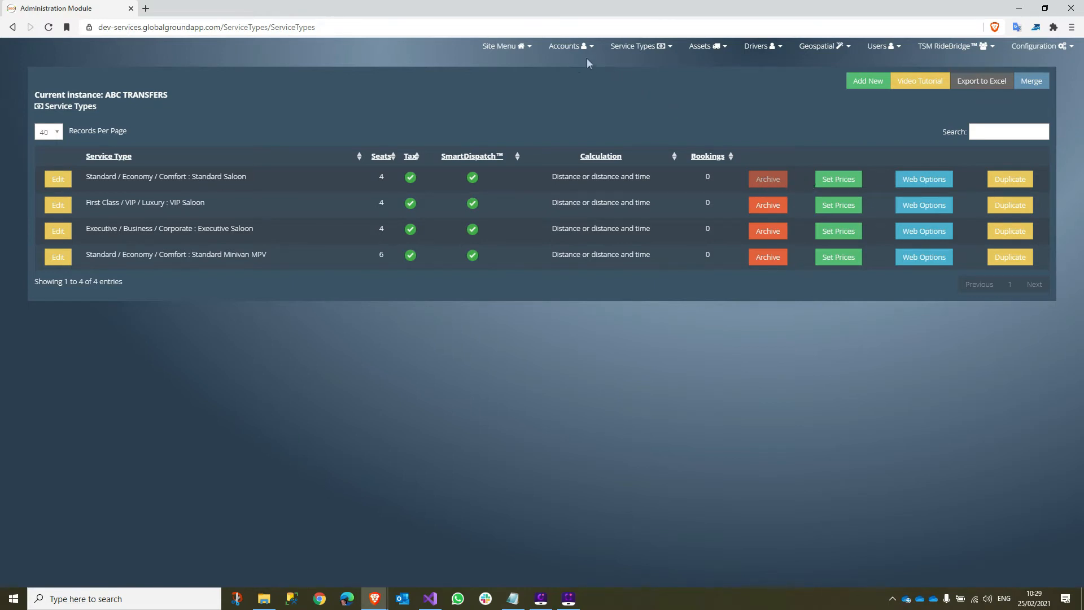
- View the active pricing matrices and check Copy Rate's target service types without copying
click(641, 47)
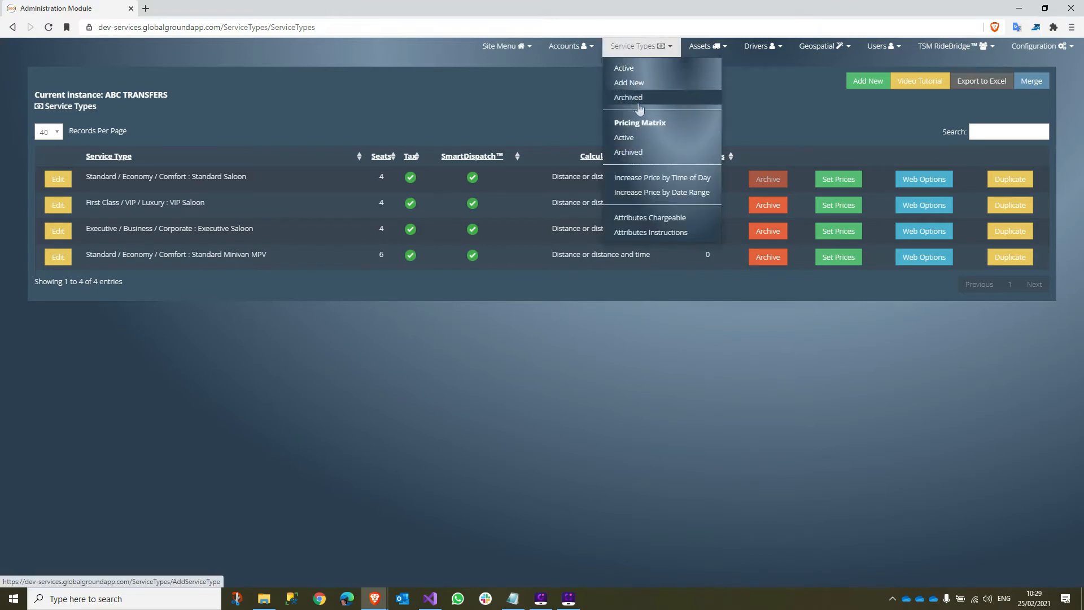
click(622, 138)
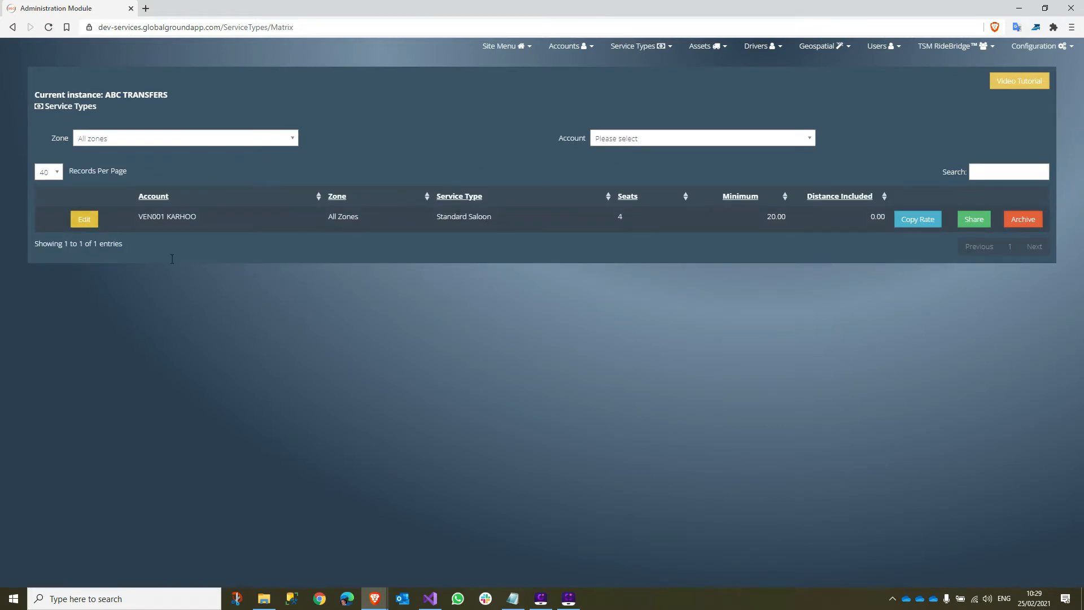
click(916, 222)
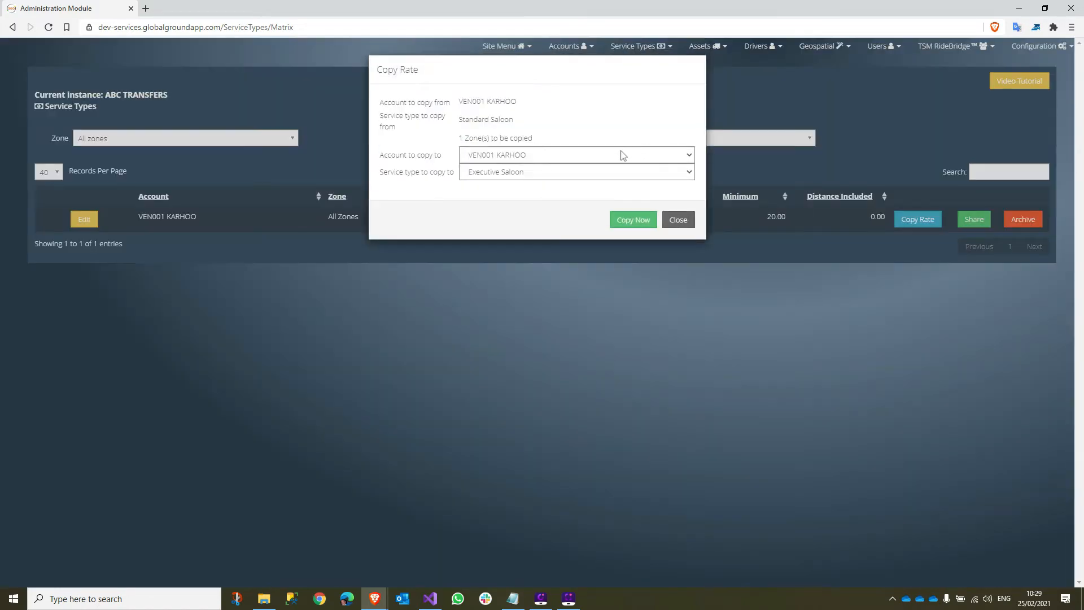
click(620, 178)
click(616, 175)
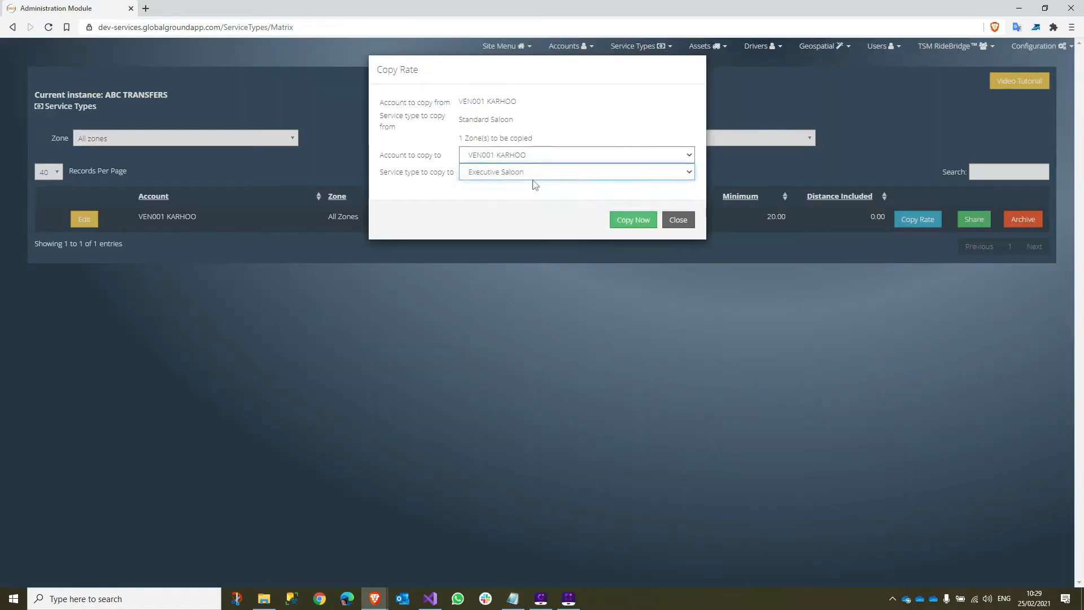
click(682, 221)
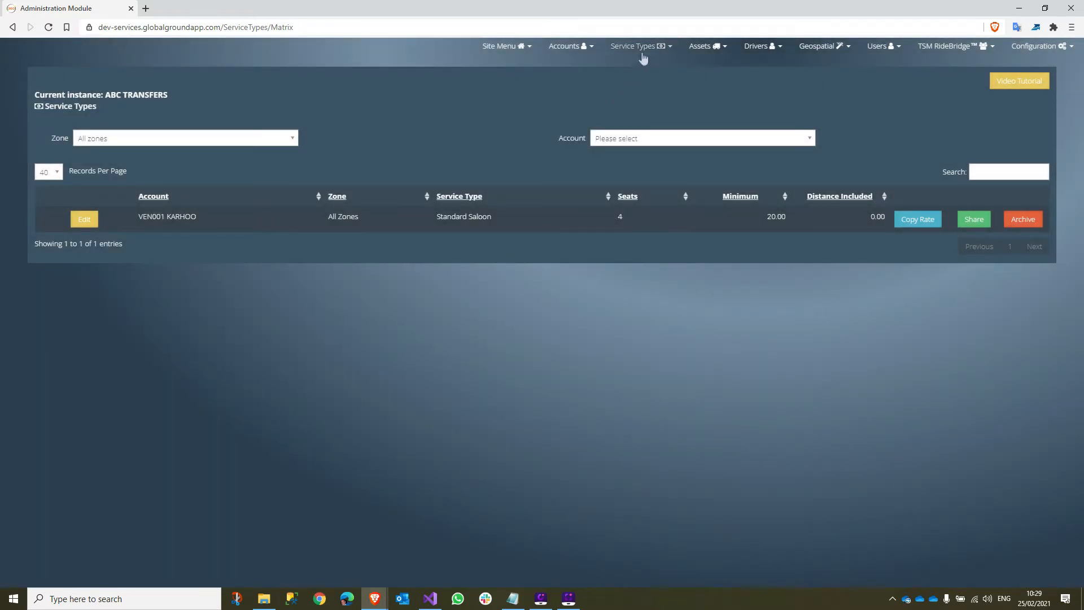
click(642, 55)
- Return to the list of four active service types
click(641, 69)
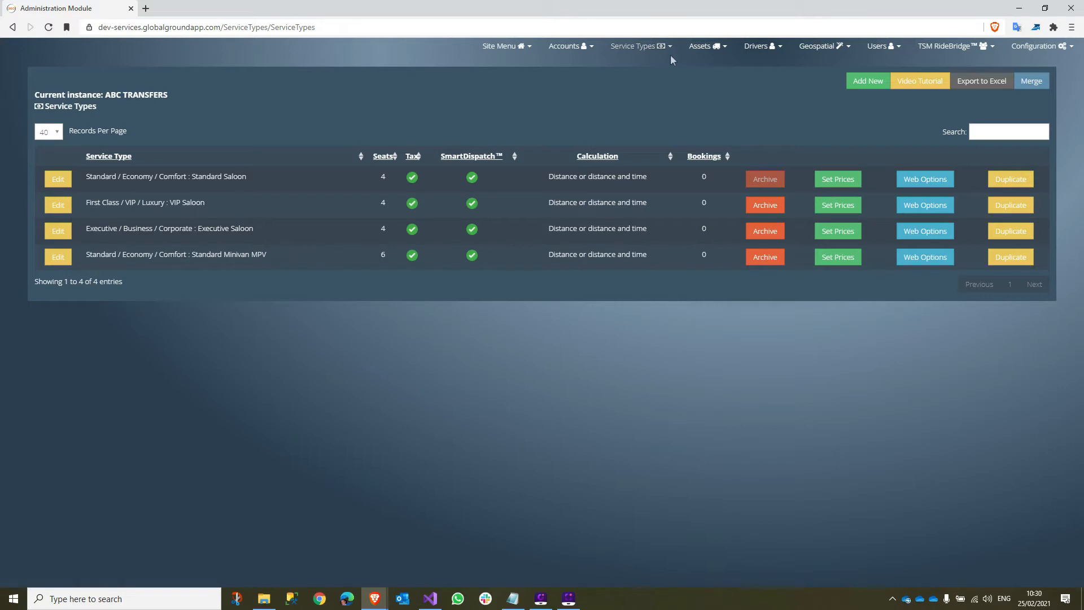
click(810, 48)
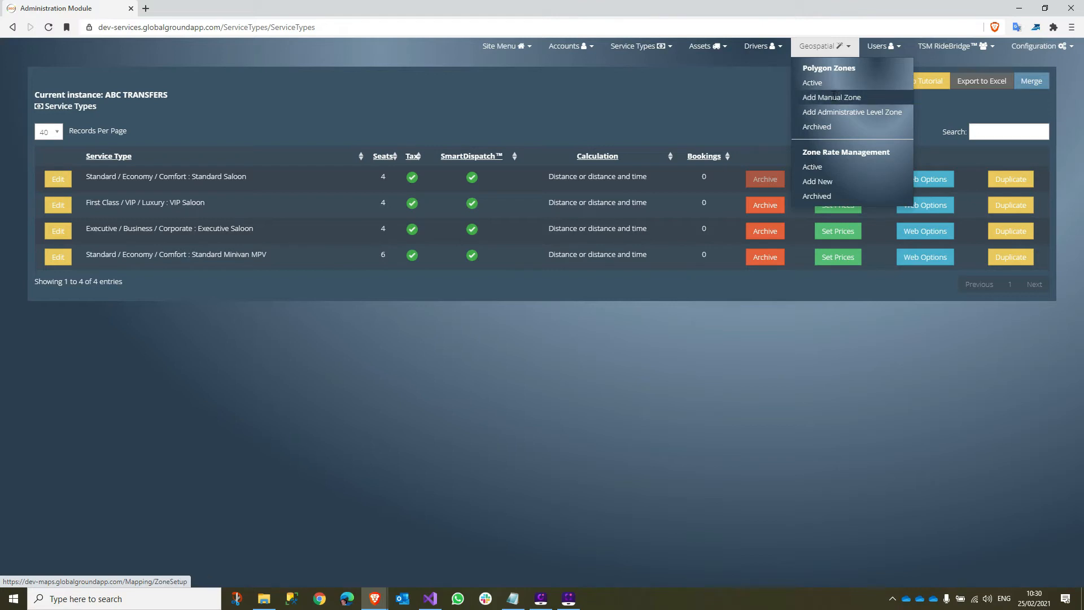
- Start an administrative-level zone and search the map for 'harrow uk'
click(838, 117)
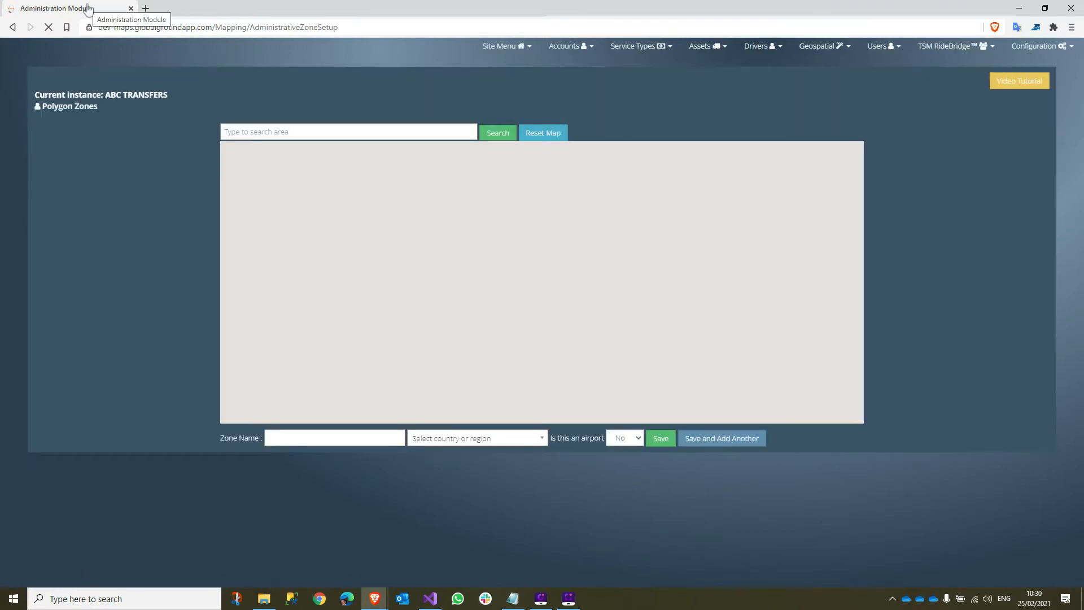
click(294, 134)
text(harrow uk)
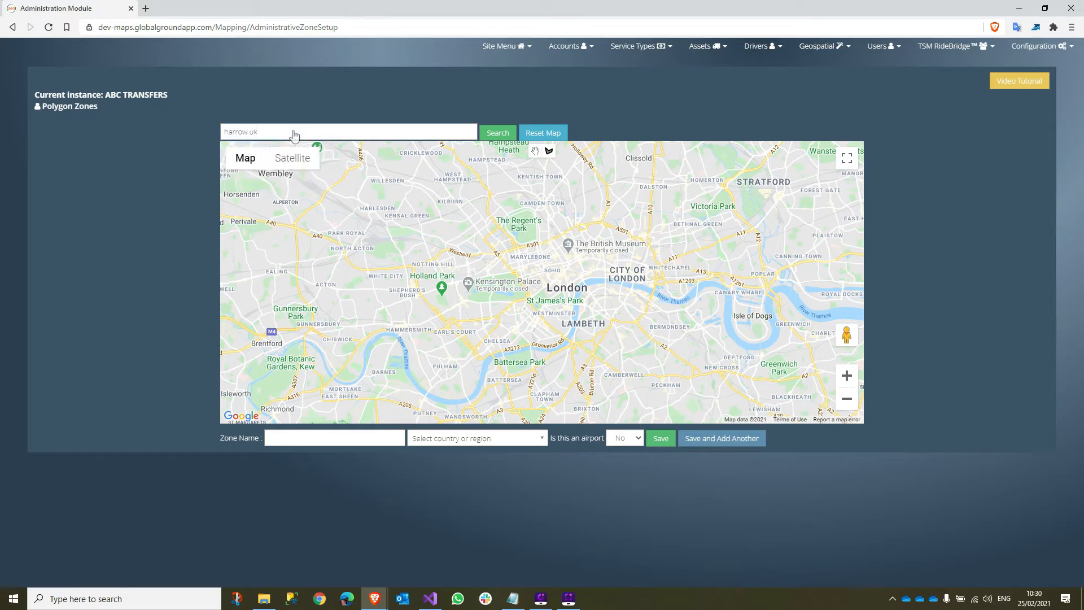
click(498, 133)
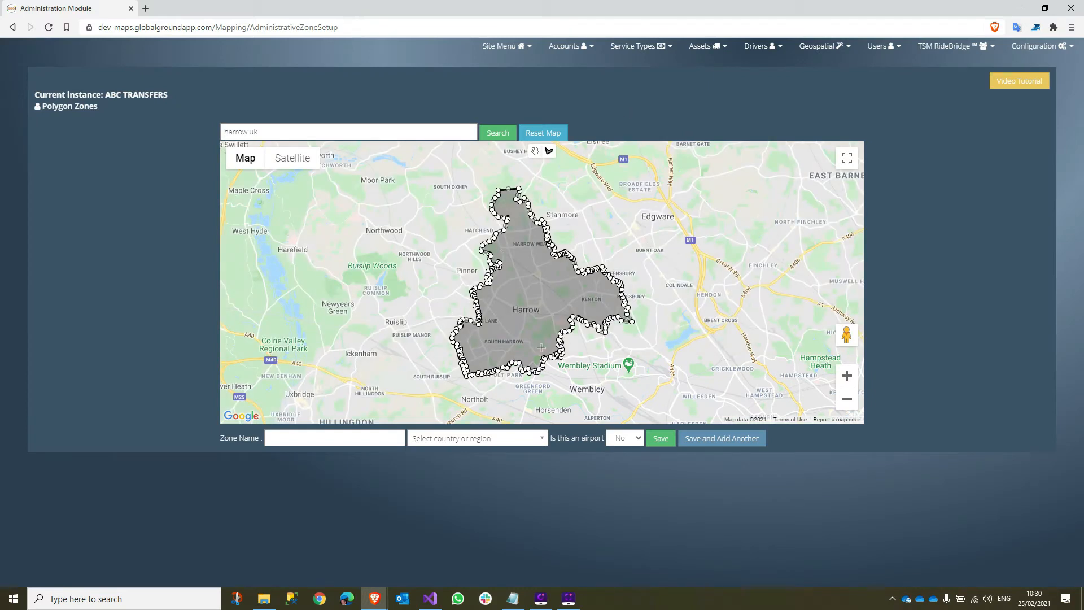
- Clear the Harrow boundary and look up '06470 USA' on the map
click(322, 438)
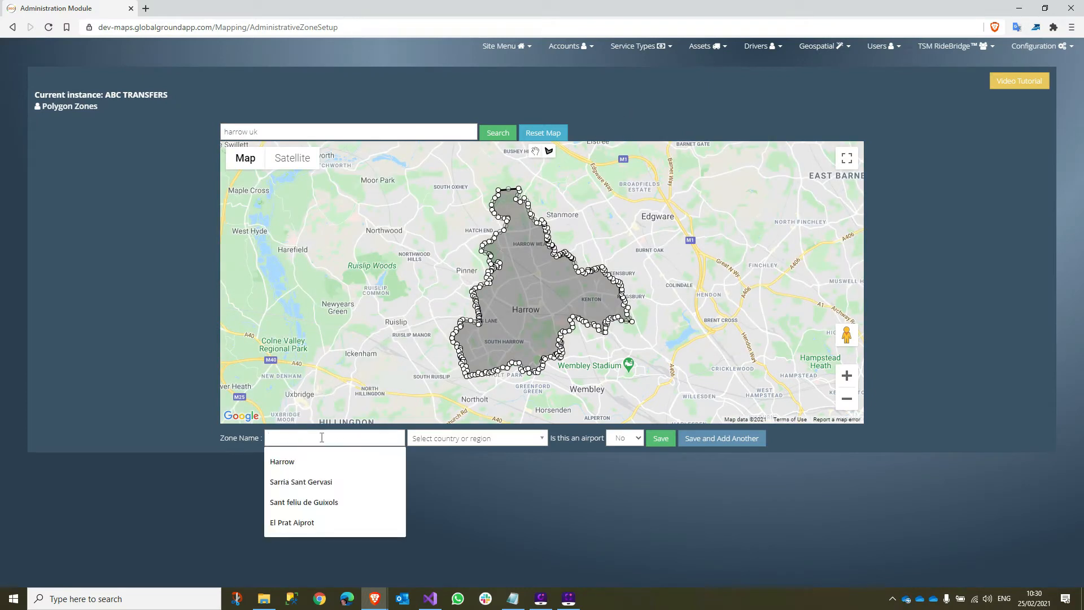
click(448, 442)
click(449, 442)
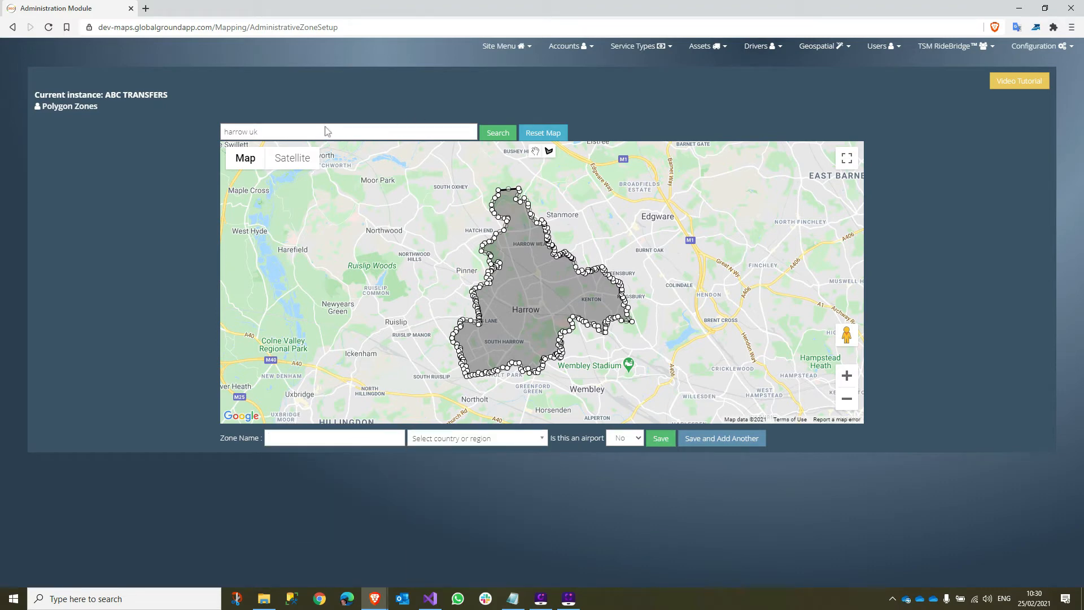
click(553, 132)
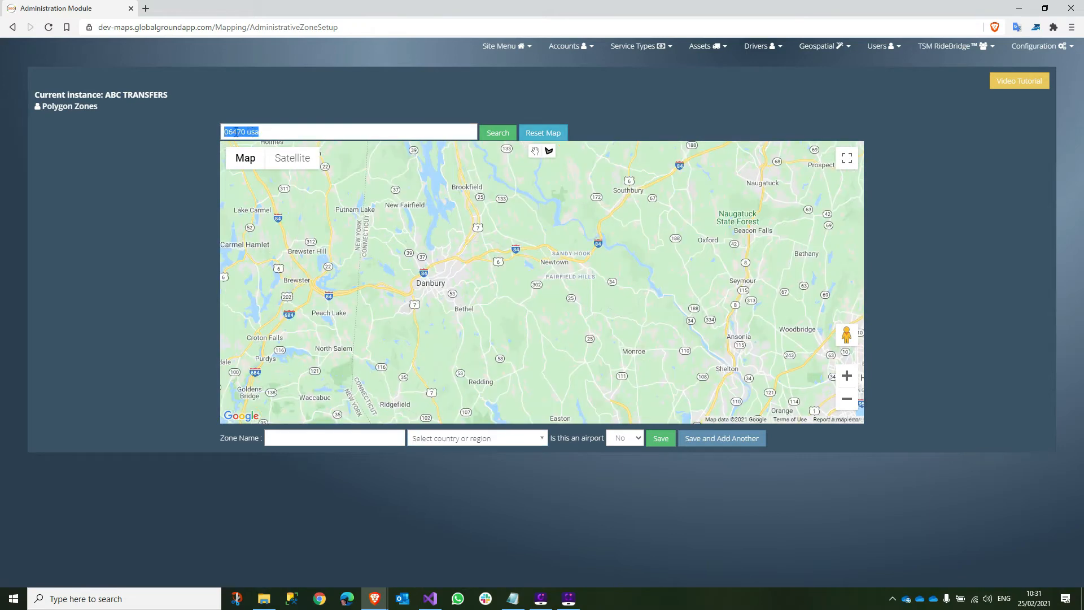
click(492, 134)
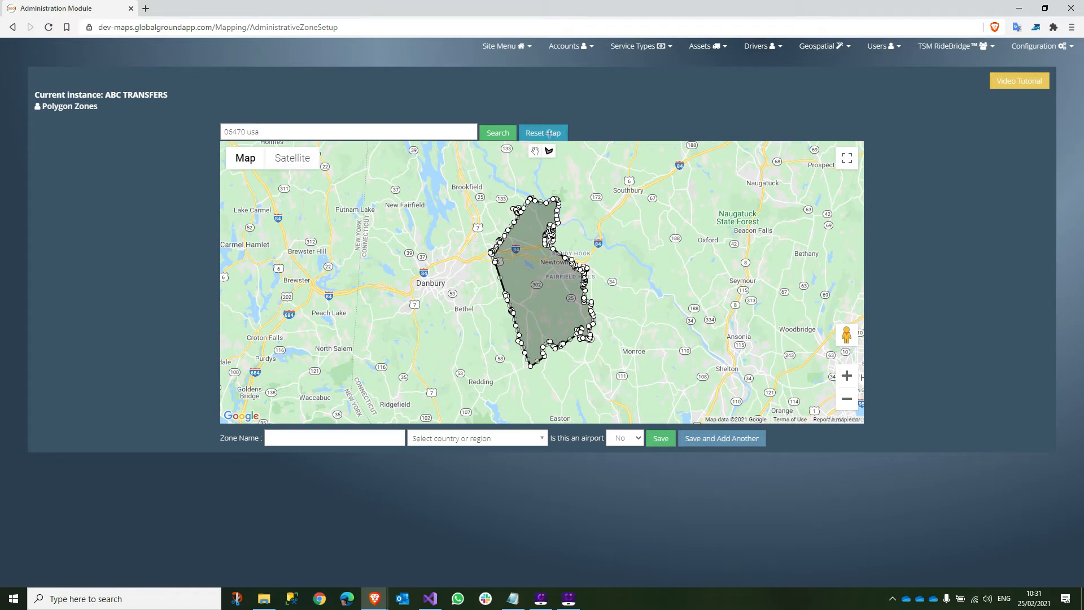
- Replace the search with 'palma spain' and show Palma's area on the map
drag(339, 126, 190, 128)
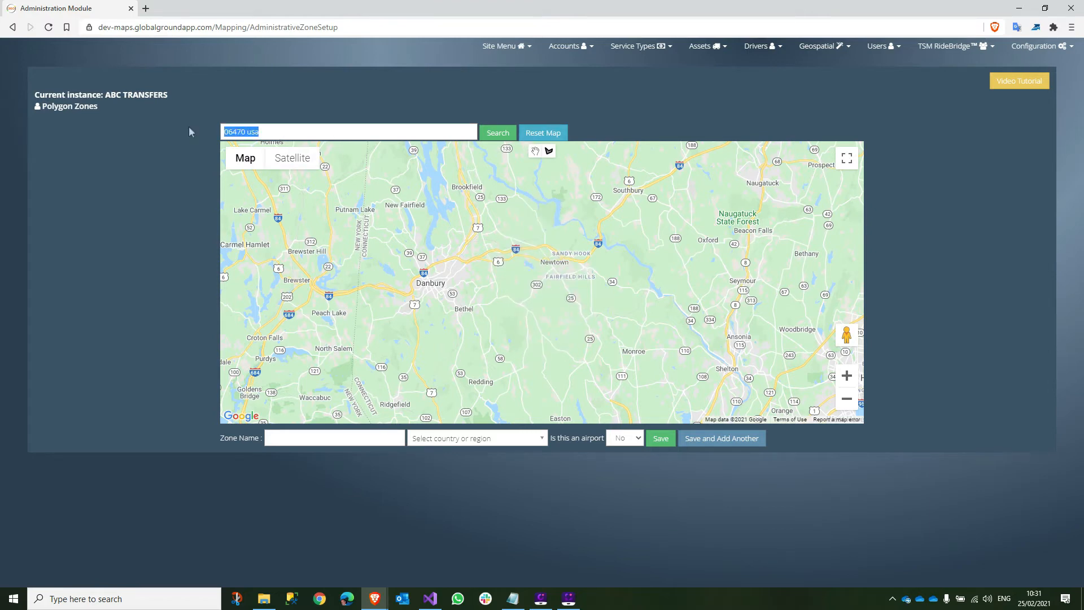
text(pl)
key(BackSpace)
text(alma)
key(Return)
text(spain)
click(489, 131)
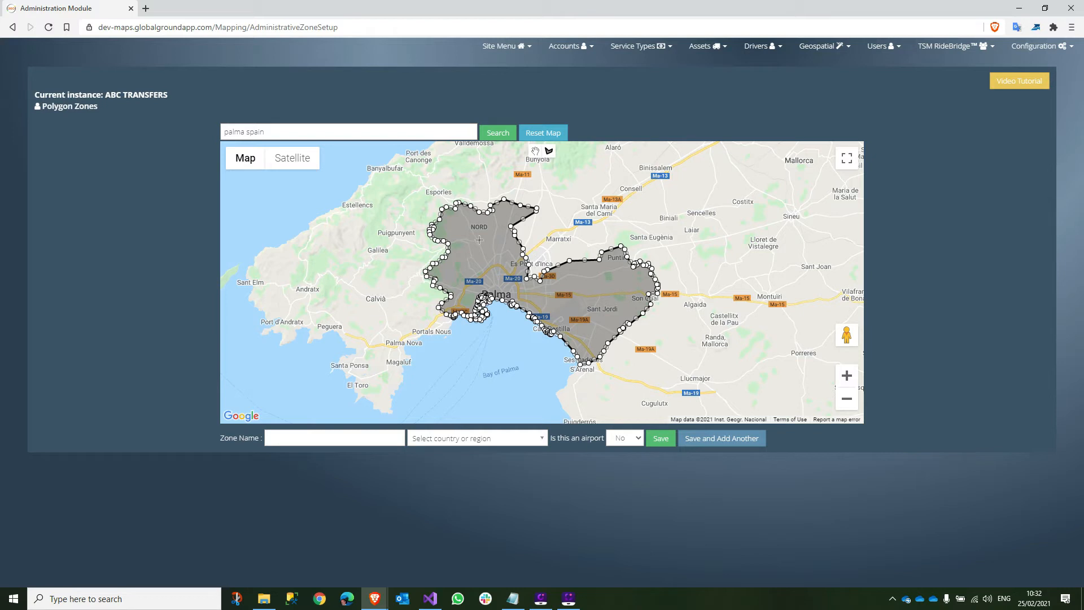
key(ctrl+a)
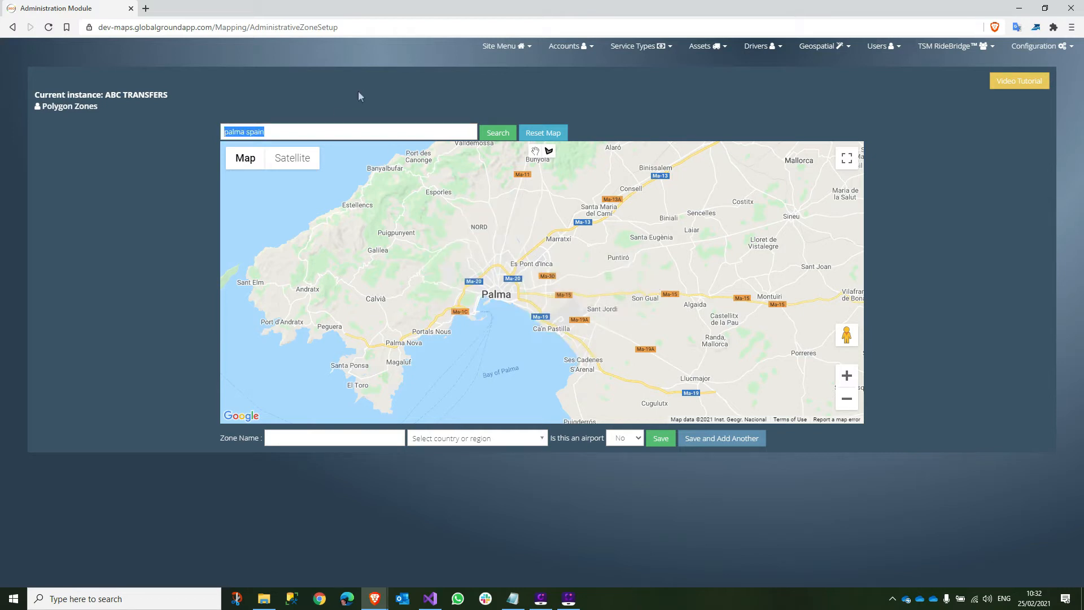
- Search 'sant feliu de guixols' and enter 'Sant Feliu de Guixols' as the zone name
text(sant)
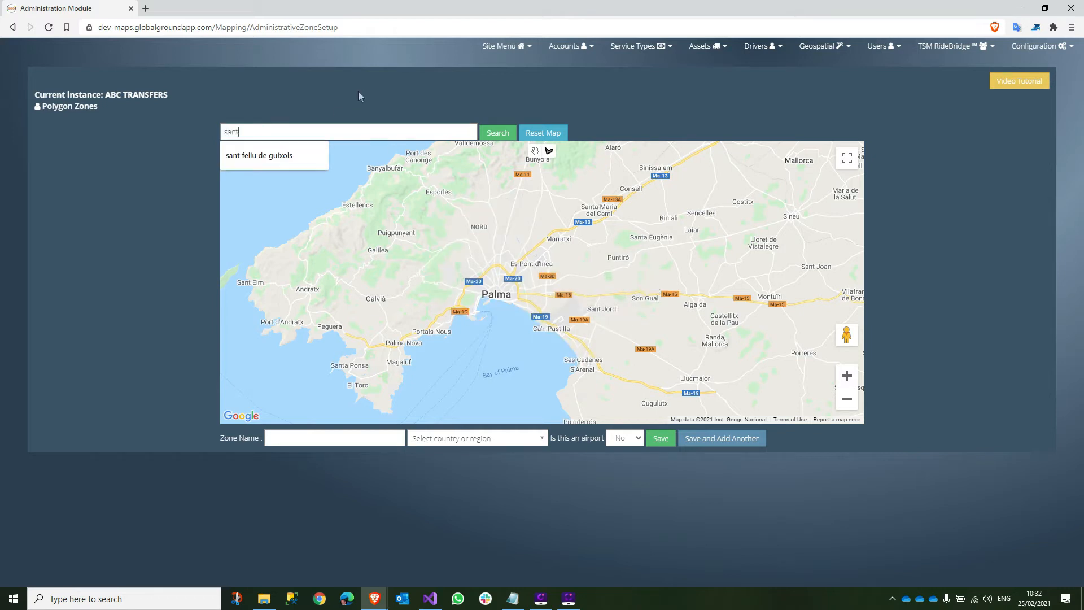
text( feliu de guixols)
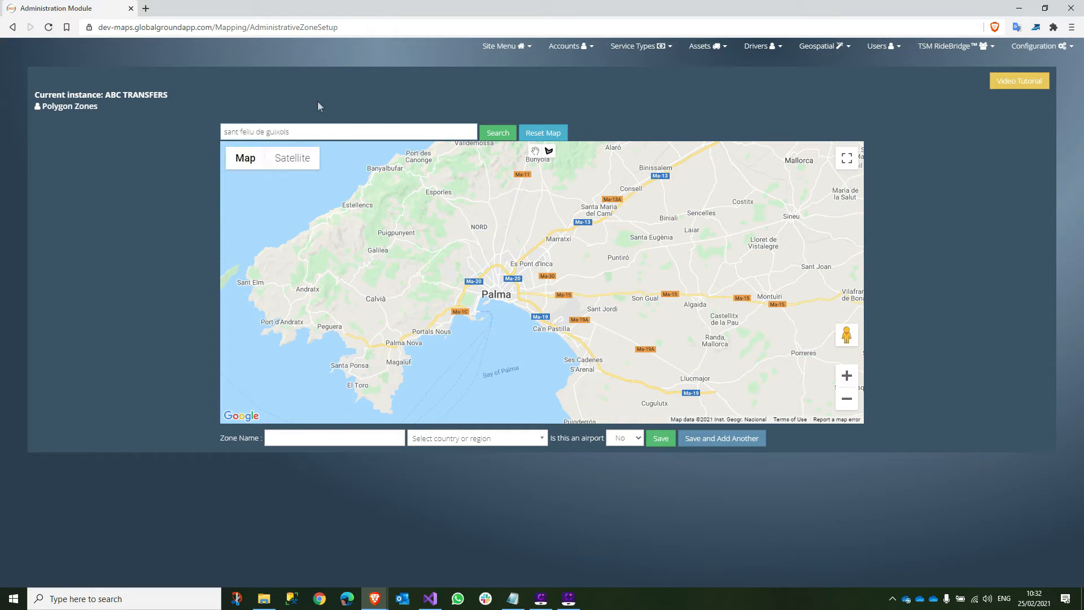
click(490, 133)
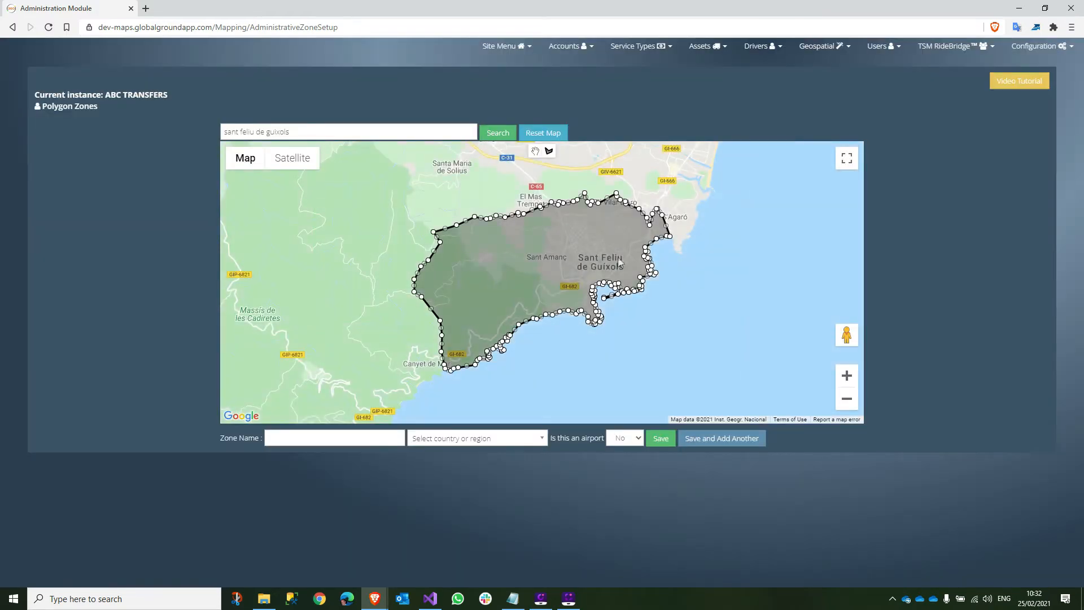
click(303, 434)
text(Sant feliu)
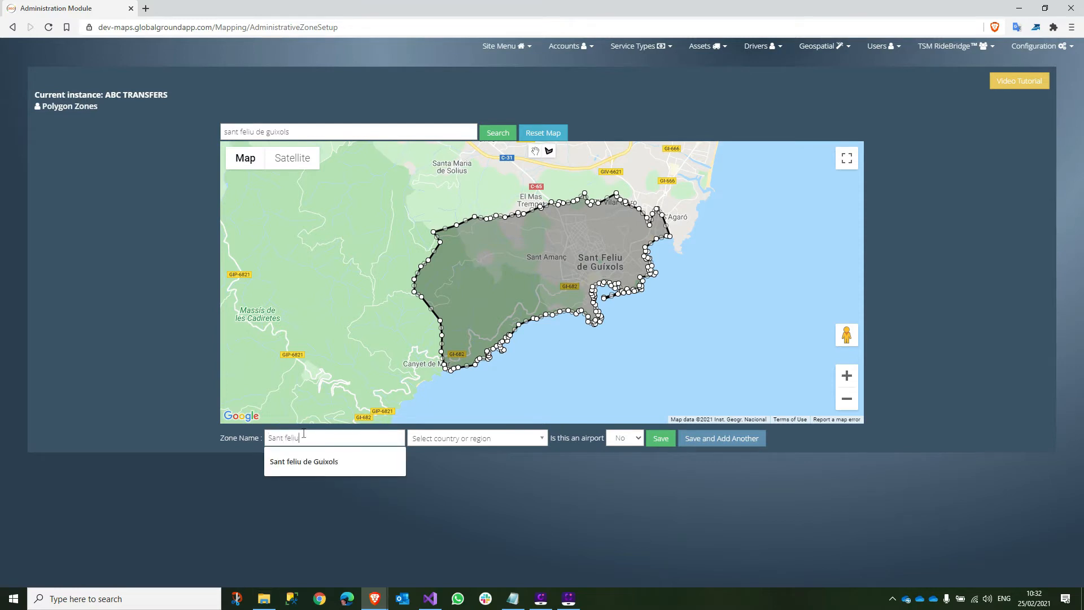
text( de Guixols)
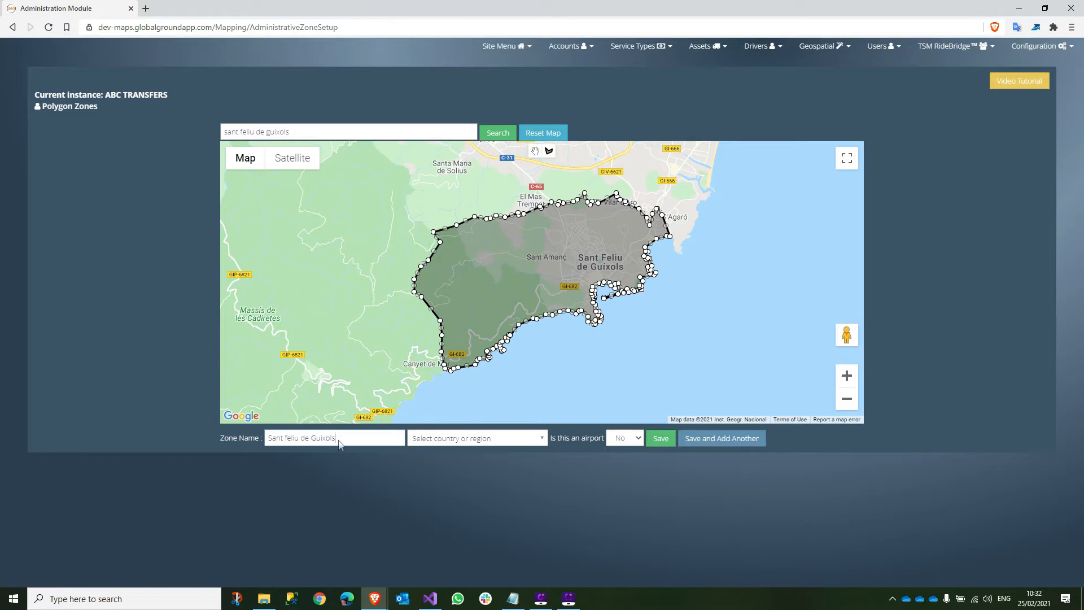
click(289, 438)
key(BackSpace)
text(F)
- Set the zone's country to Spain and save the zone
click(472, 440)
text(sp)
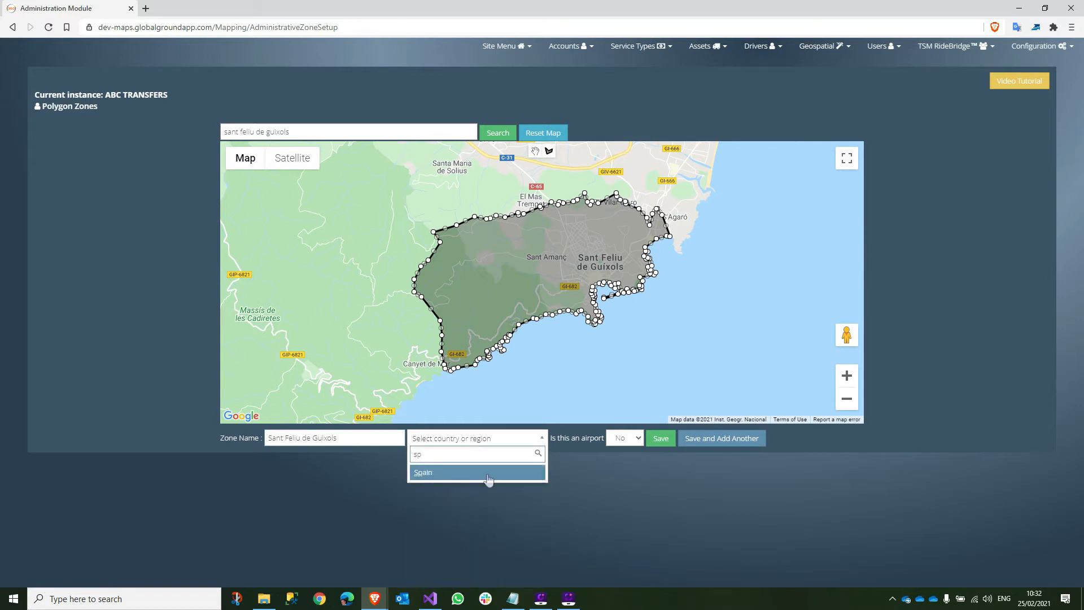
click(489, 479)
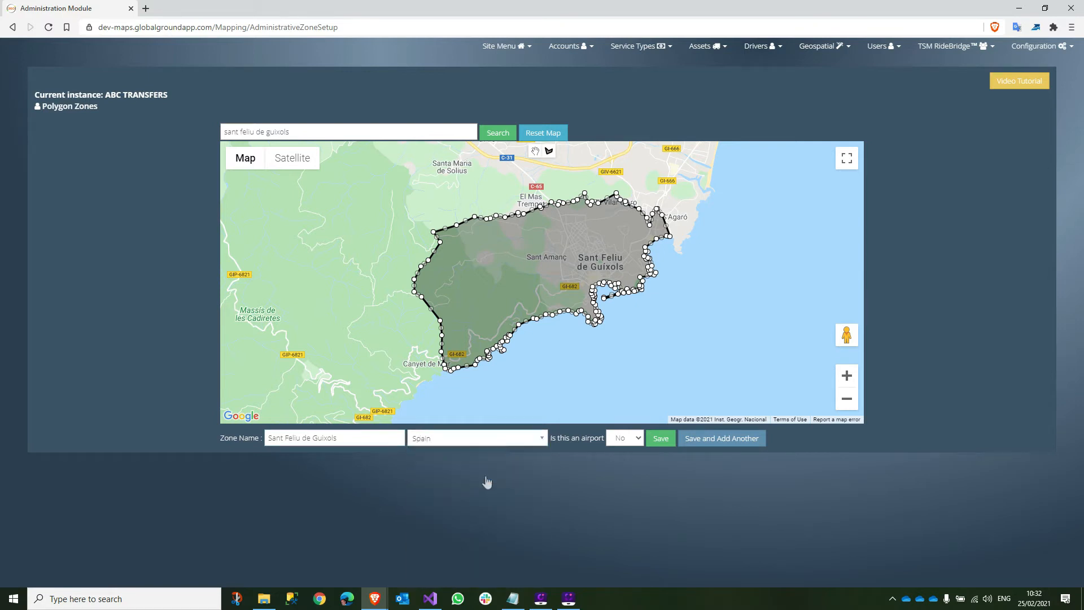
click(660, 439)
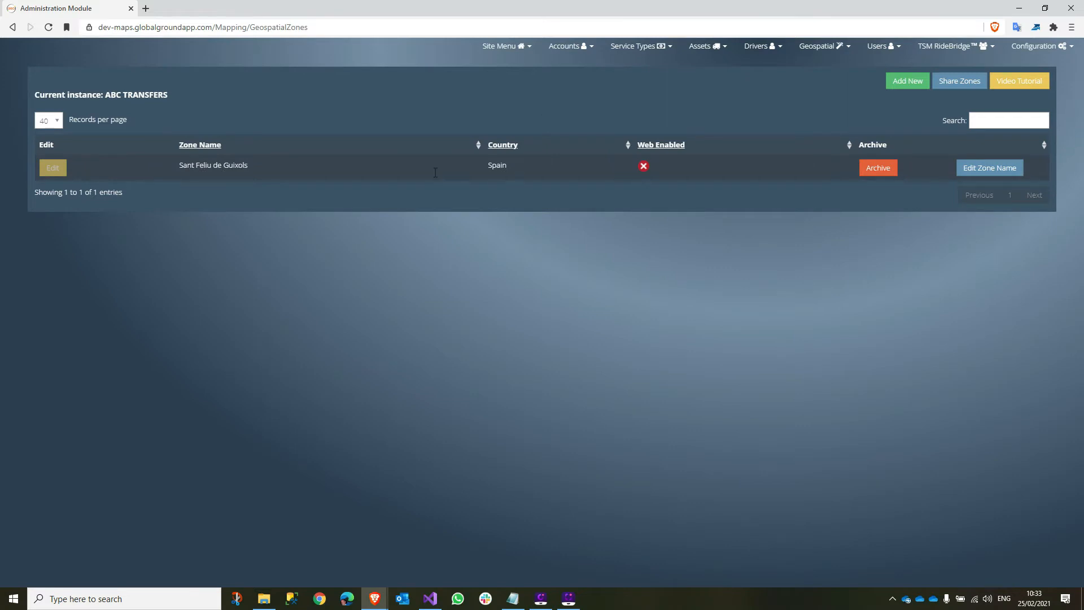
click(818, 48)
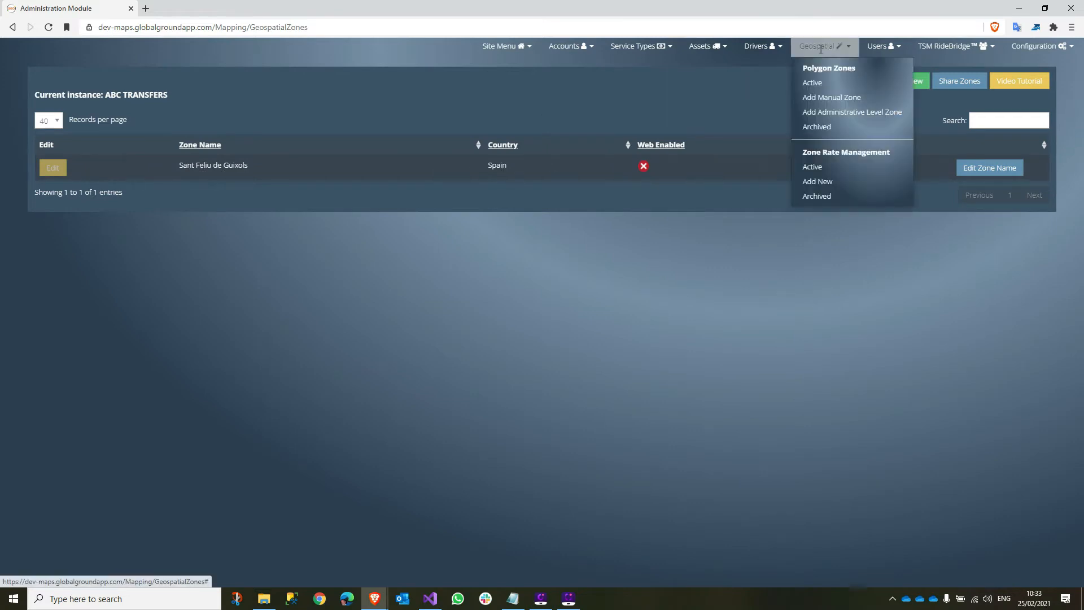
- Start a manually drawn zone and zoom the map to El Prat airport near Barcelona
click(830, 98)
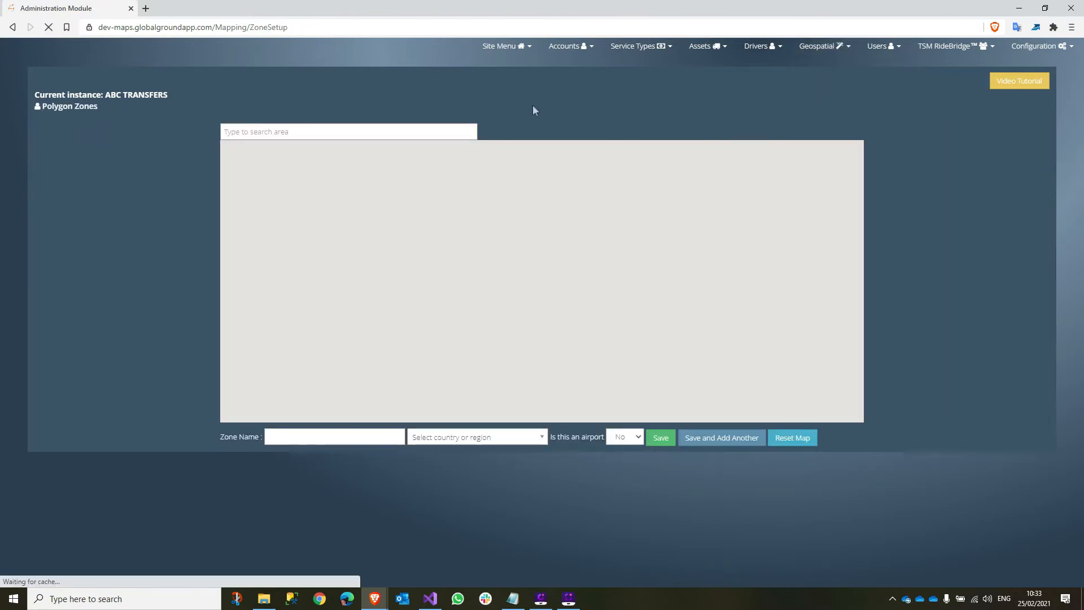
text(barcelona)
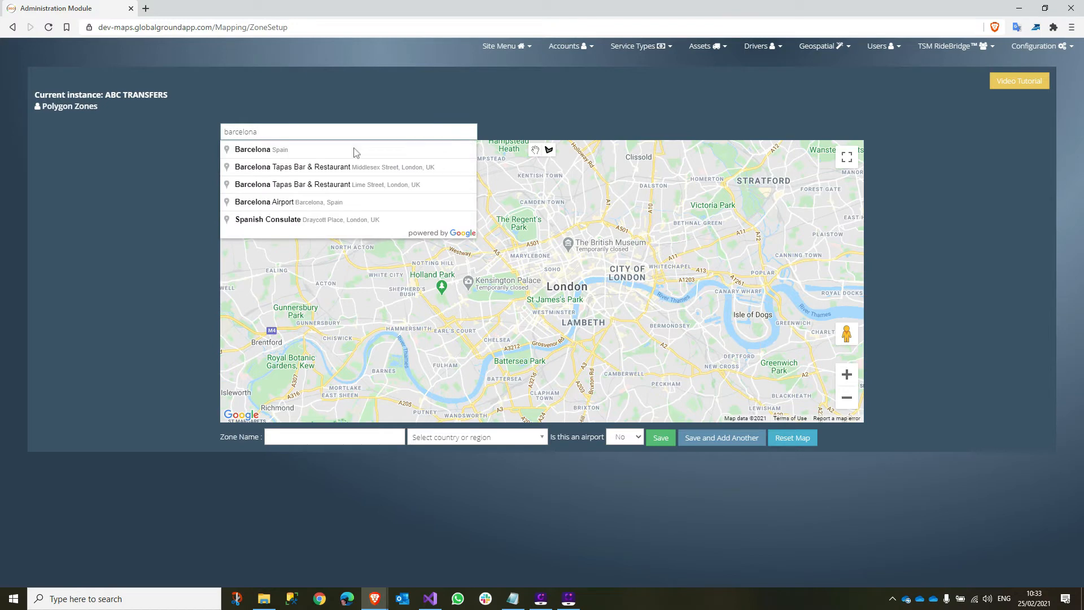
click(359, 150)
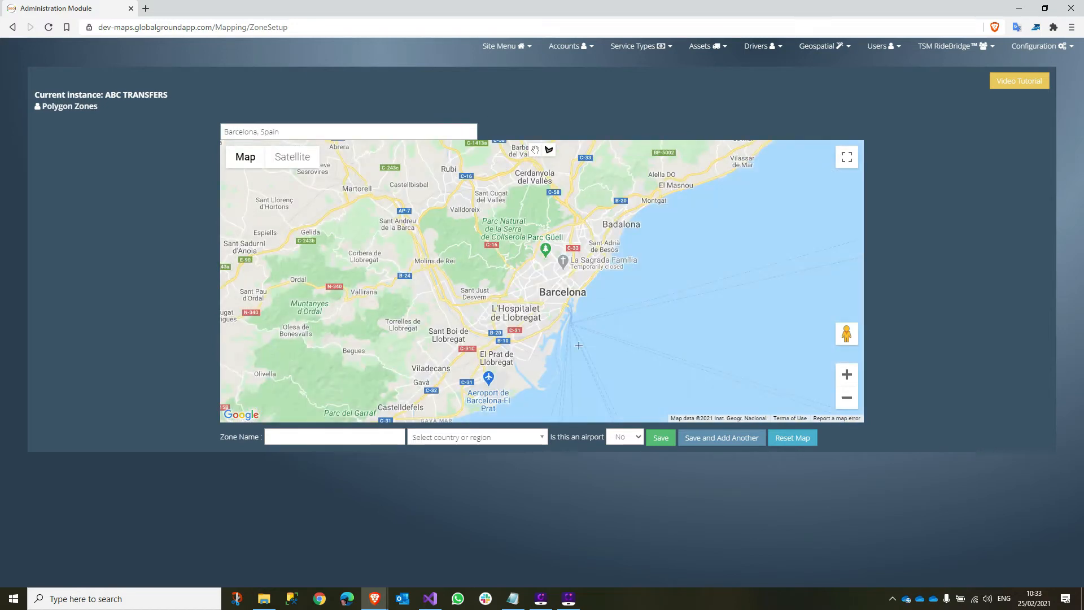
drag(578, 359, 656, 259)
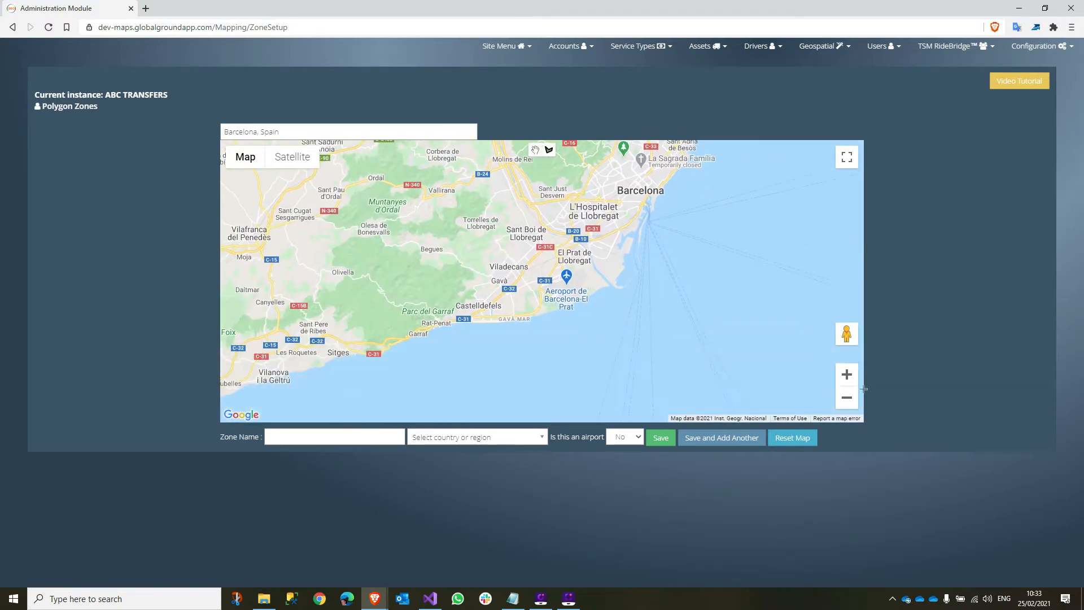
click(846, 376)
click(847, 375)
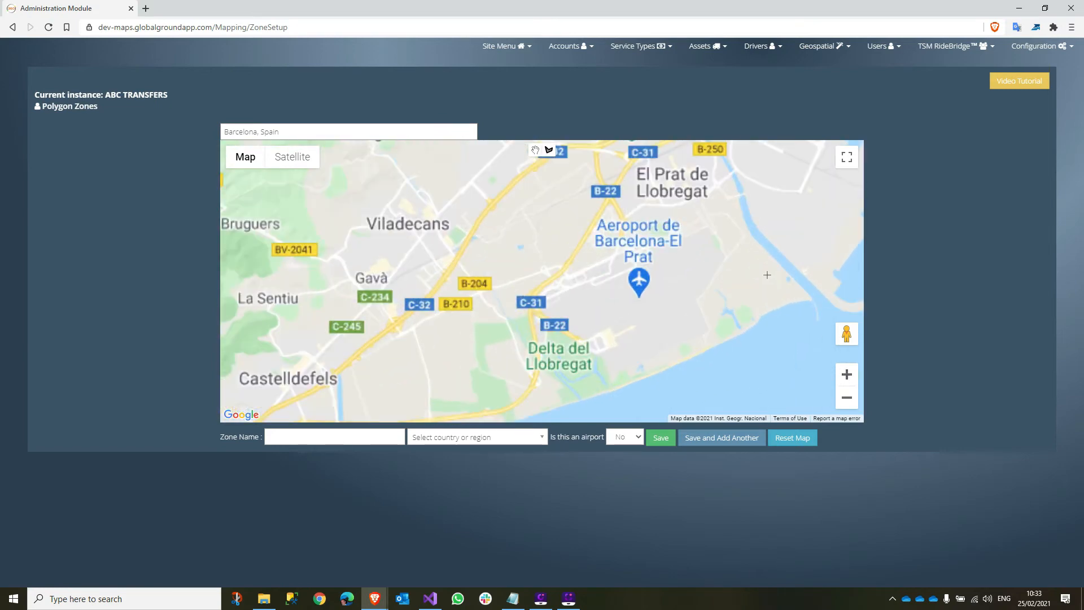
drag(780, 337, 723, 330)
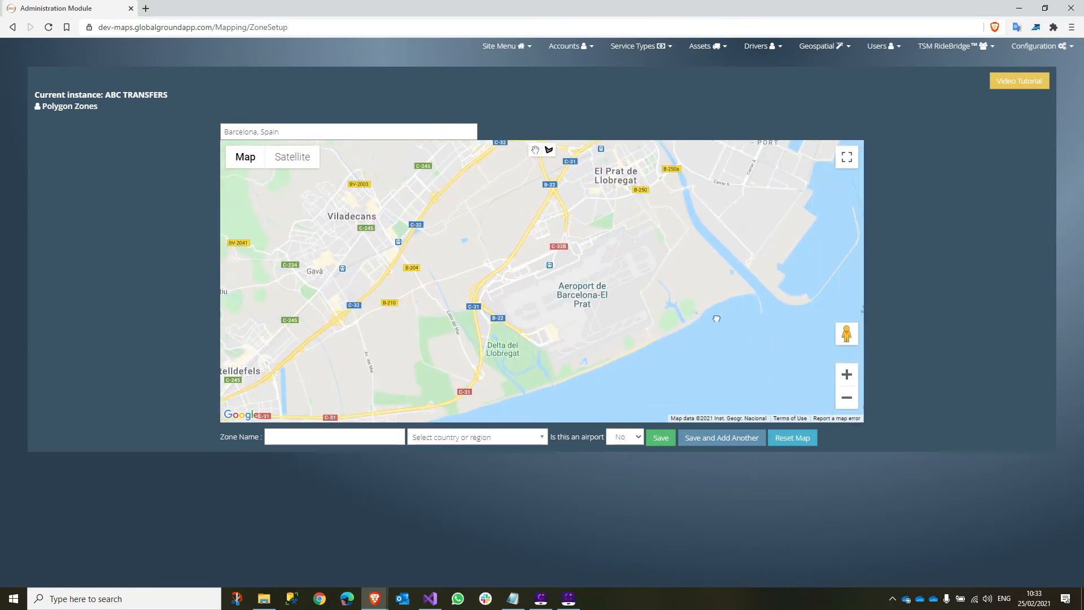
- Outline the airport with a closed five-corner polygon
click(728, 295)
click(516, 392)
click(442, 288)
click(554, 232)
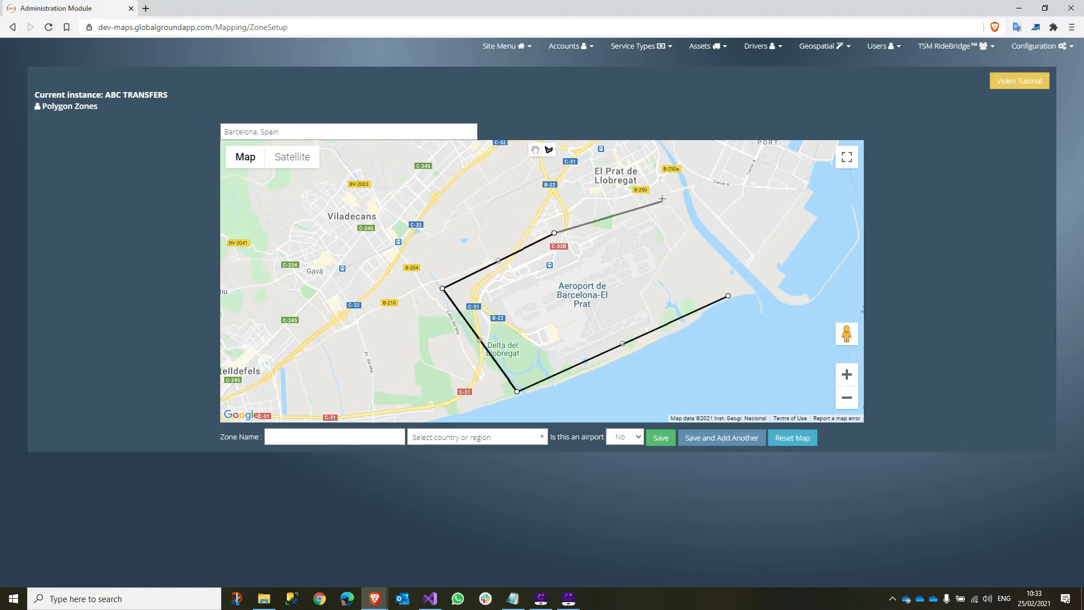
click(665, 185)
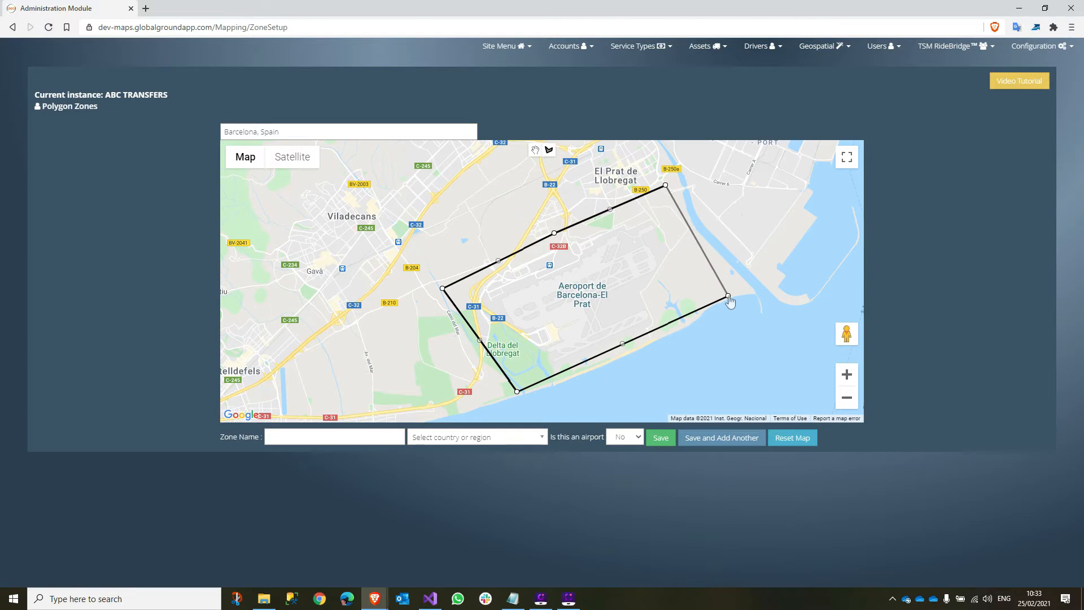
click(728, 296)
- Name the zone 'Barcelona Aproport', set country Spain, flag it as an airport, and save
click(307, 435)
text(Barcelona A)
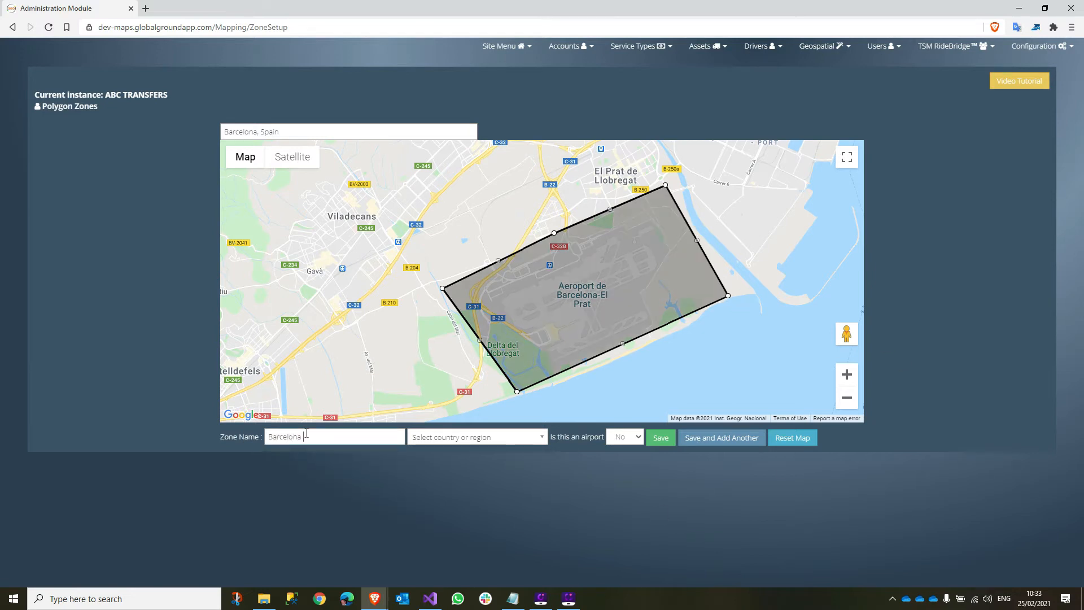
text(pro)
text(port)
key(Tab)
text(s)
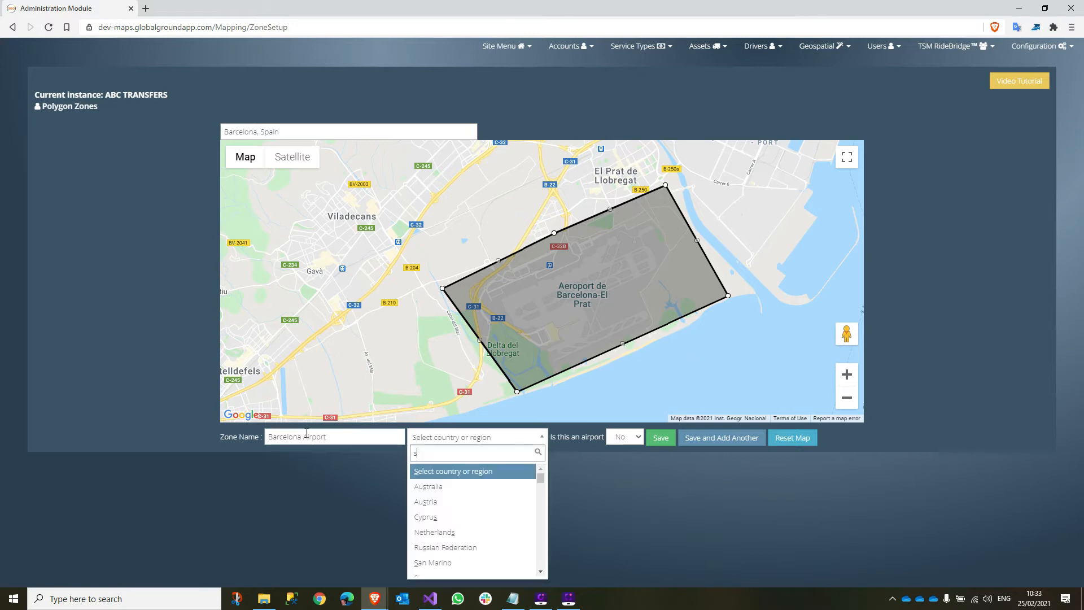
text(p)
key(Return)
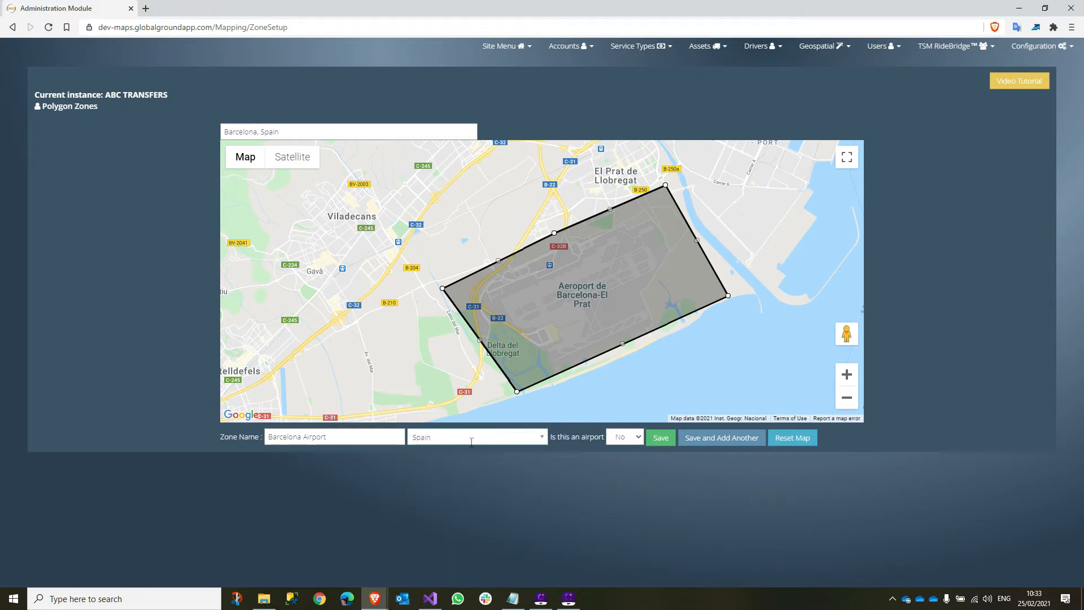
click(635, 436)
click(614, 451)
click(660, 439)
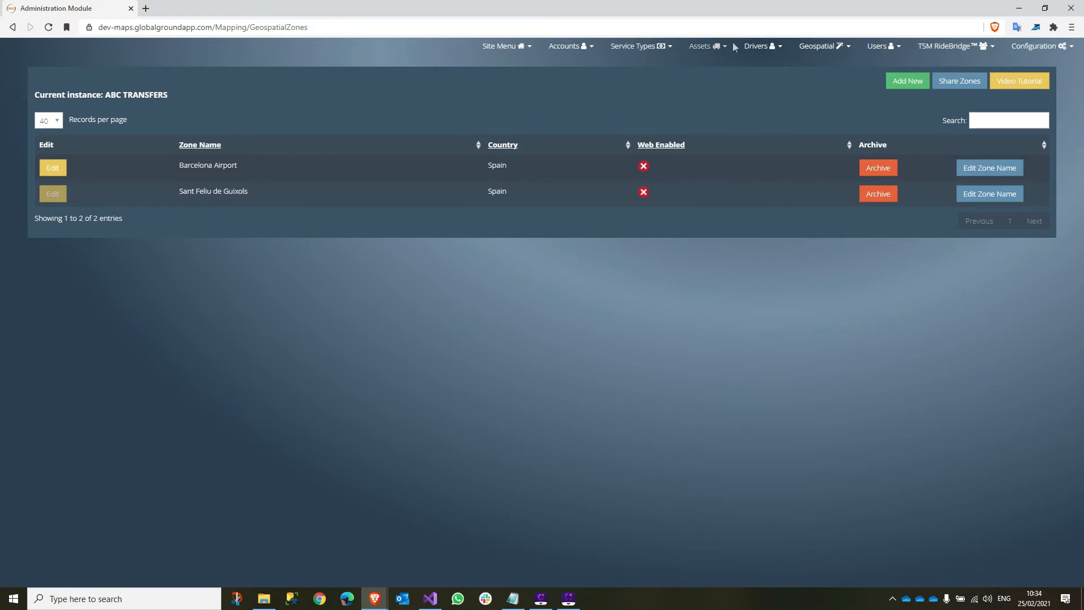
- From the zones list showing Barcelona Airport and Sant Feliu de Guixols, open the Geospatial menu
click(819, 47)
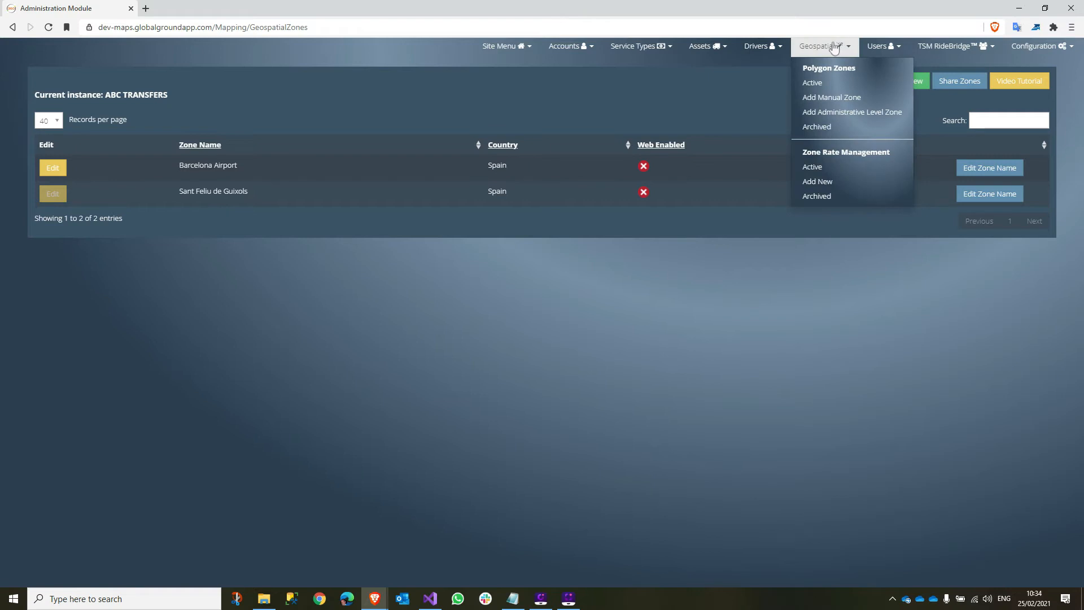
- Add a KARHOO zone rate from Barcelona Airport to Sant Feliu de Guixols and generate its prices
click(817, 183)
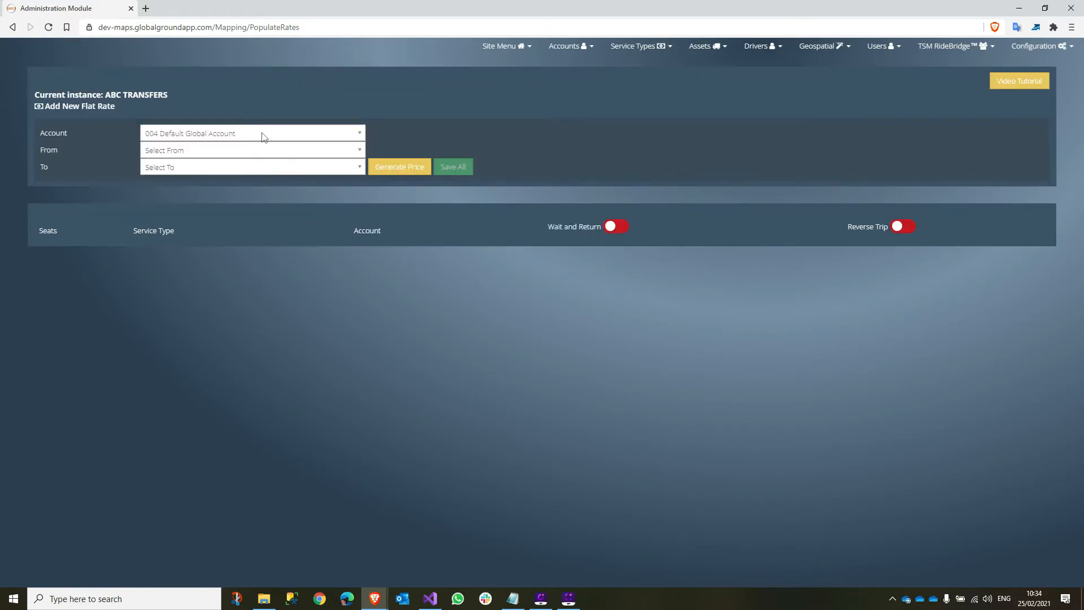
click(240, 137)
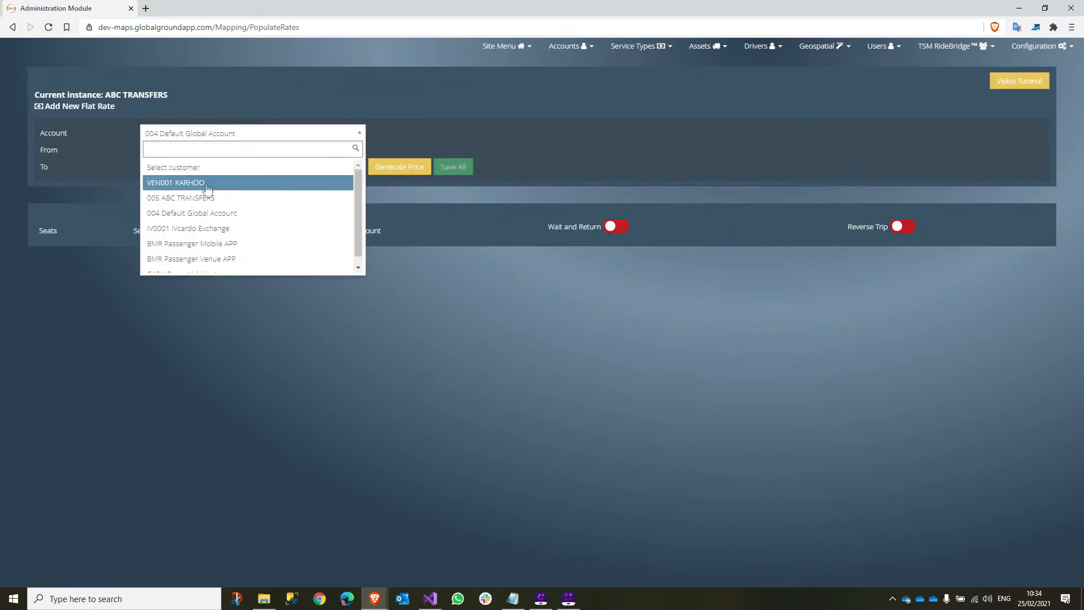
click(207, 188)
click(250, 150)
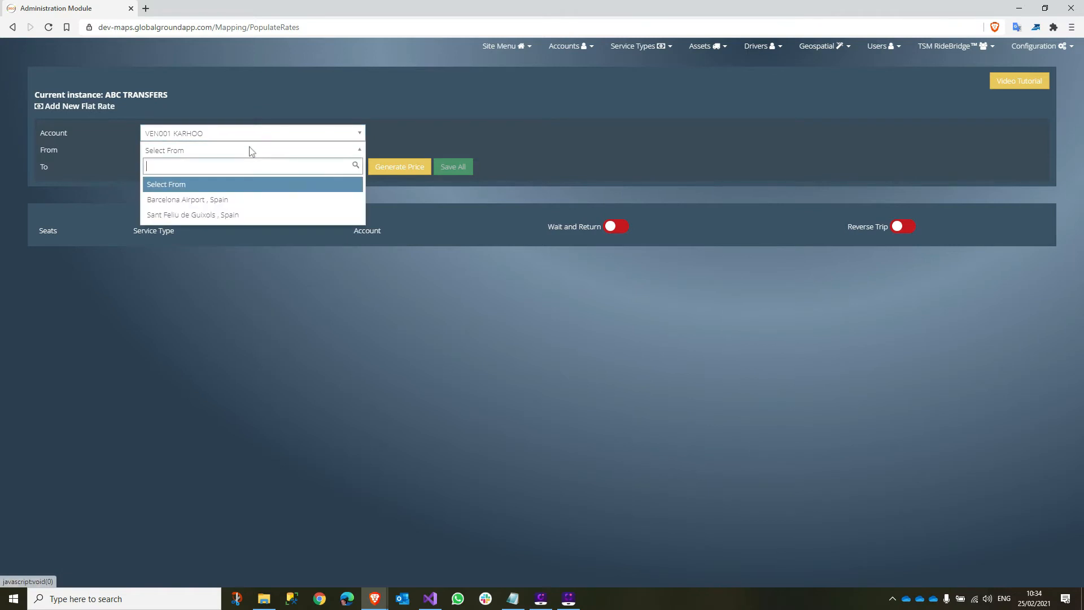
click(232, 200)
click(239, 168)
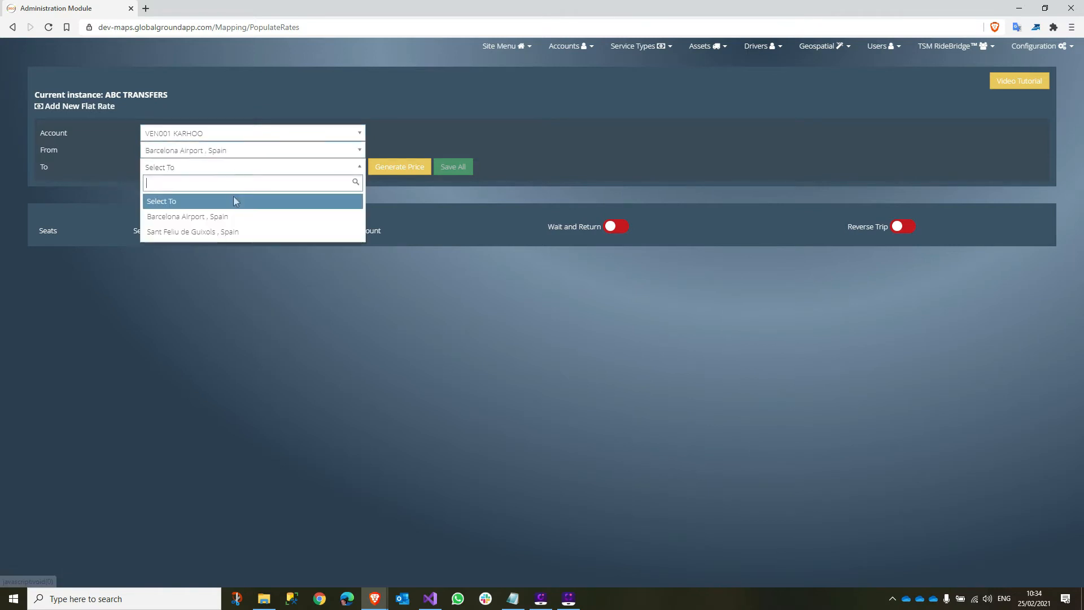
click(226, 232)
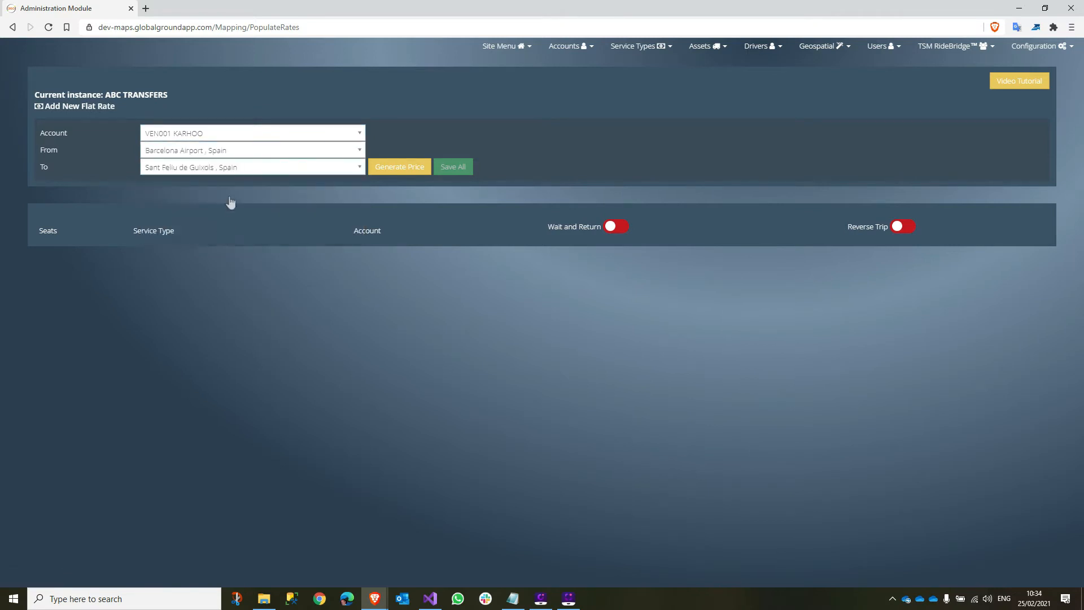
click(398, 167)
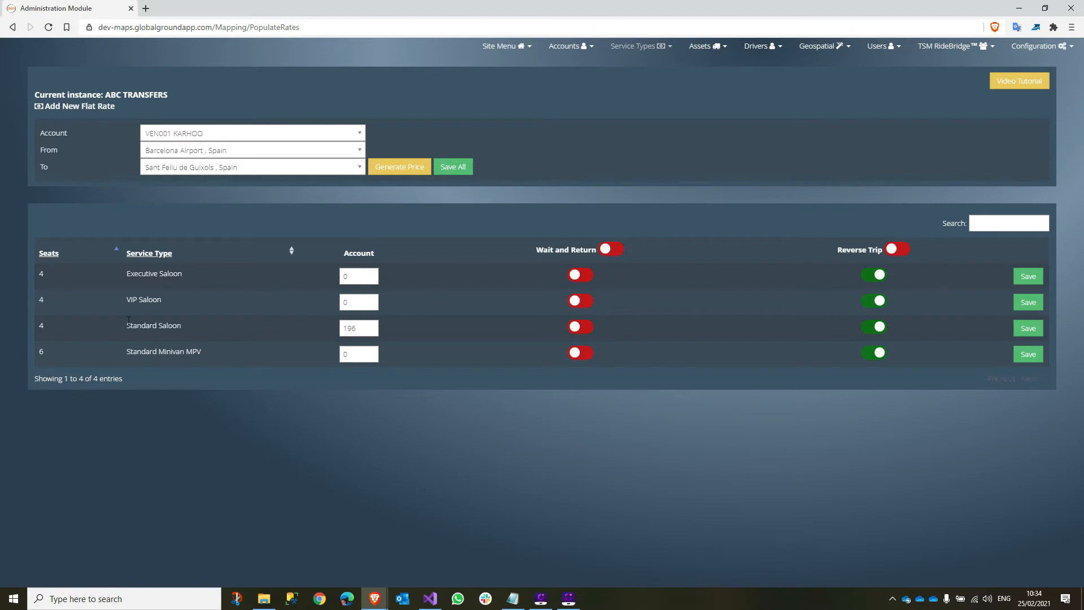
- Change the Standard Saloon price from 196 to 170, save it, and view the active zone rates
triple_click(164, 326)
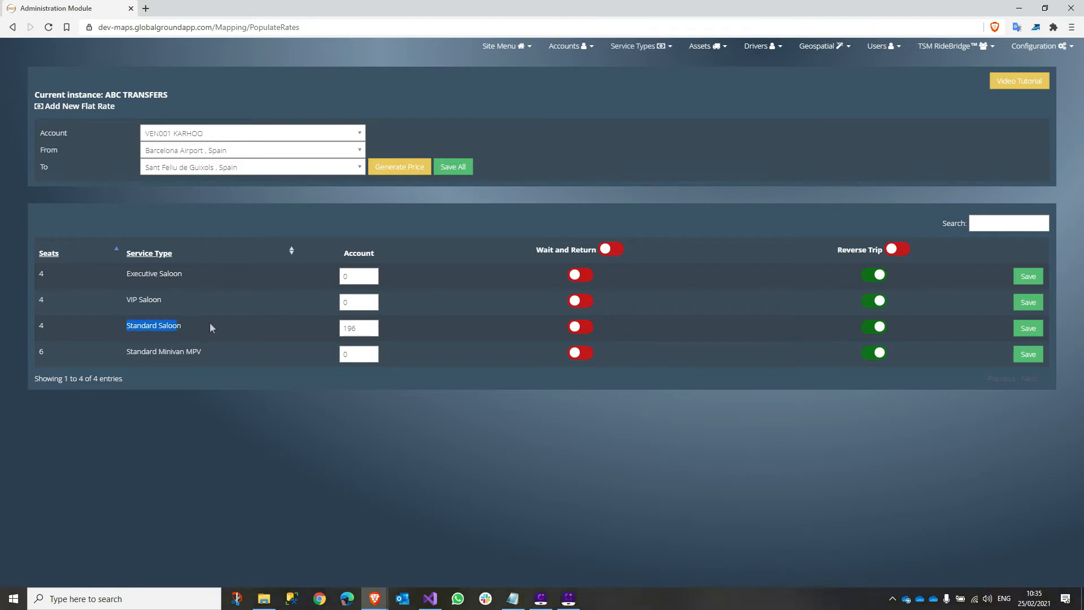
drag(370, 326, 311, 325)
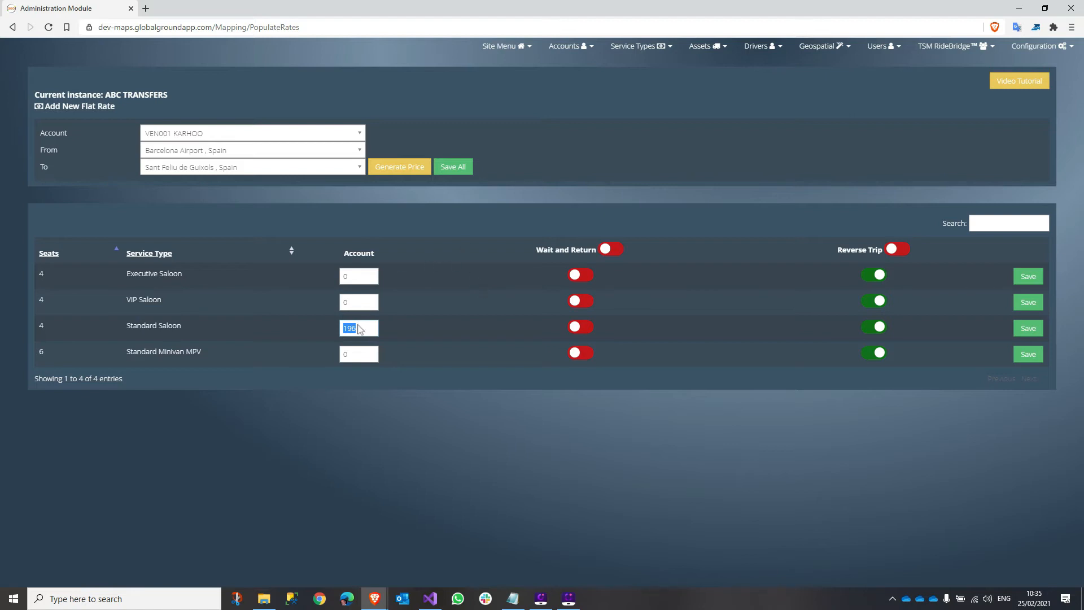
text(170)
double_click(341, 276)
click(373, 331)
click(1028, 329)
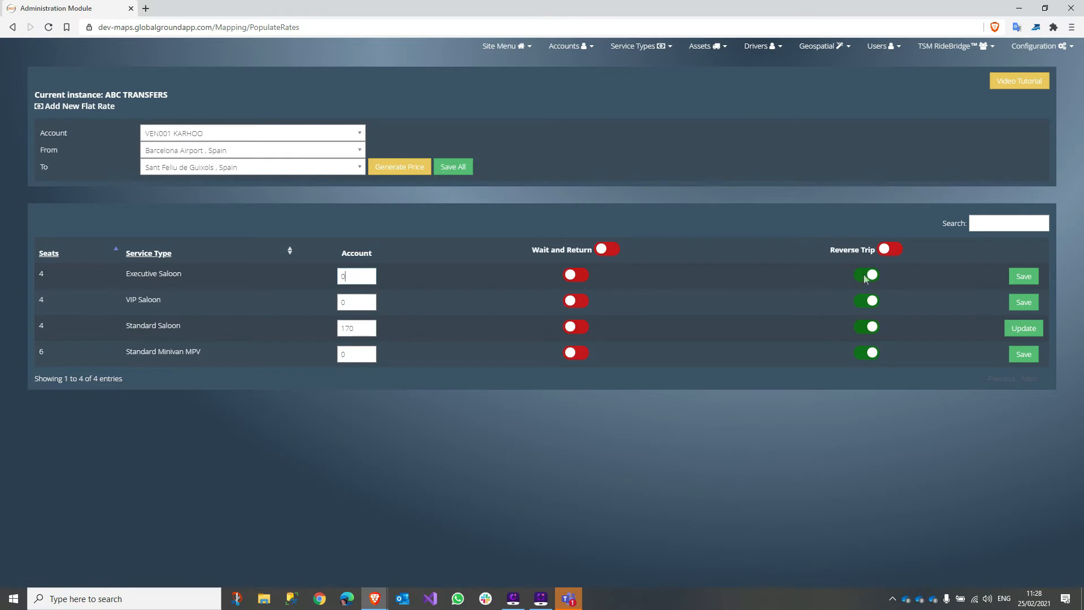
click(819, 46)
click(812, 168)
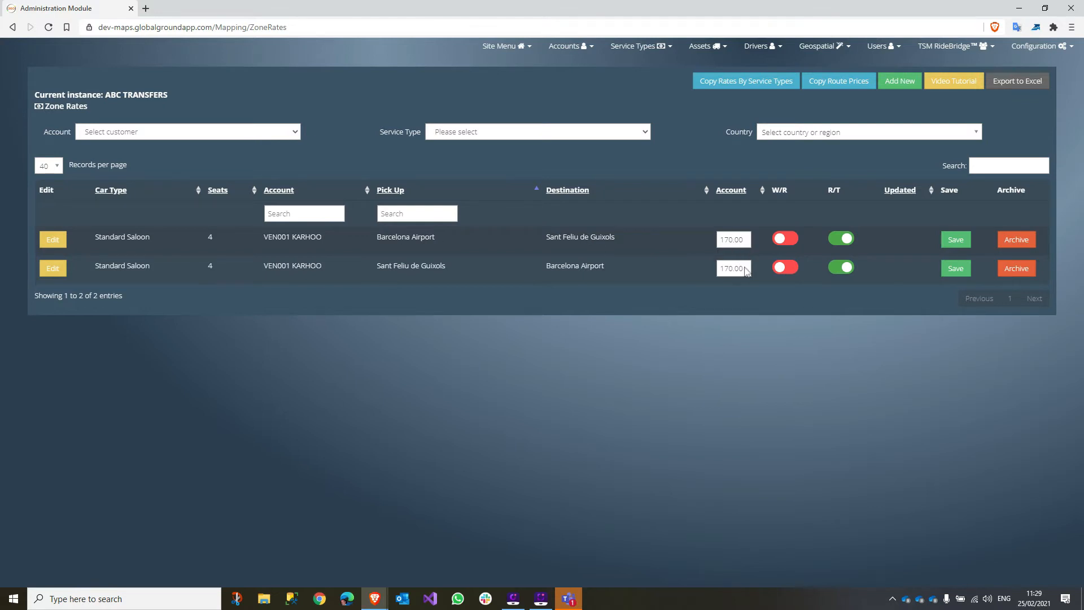
- Update the first Barcelona Airport–Sant Feliu de Guixols rate from 170.00 to 180 and save
drag(746, 239, 706, 241)
text(180)
click(954, 242)
drag(886, 239, 934, 241)
click(835, 86)
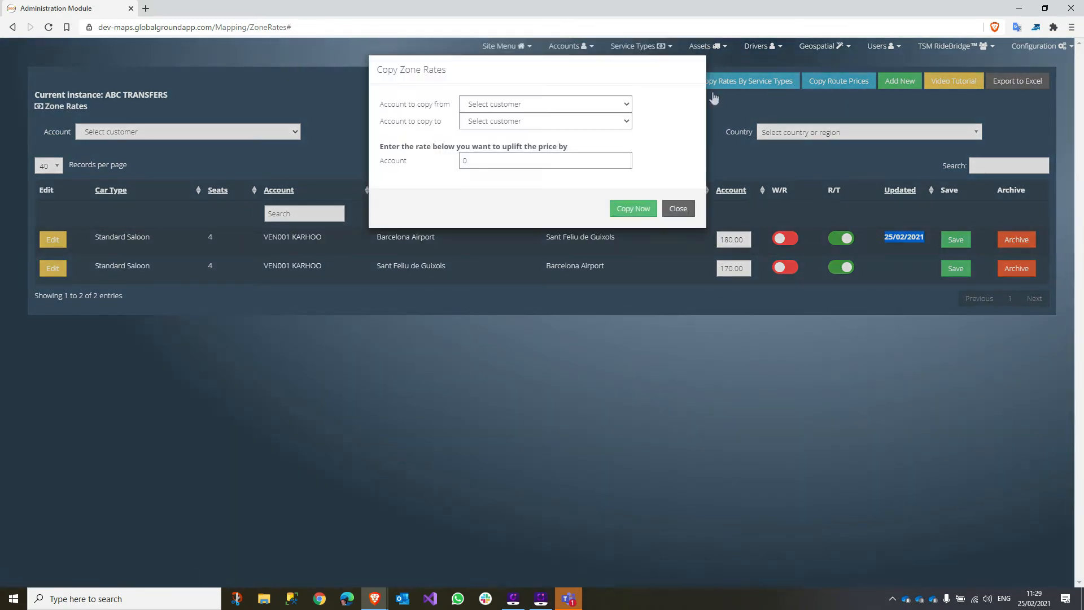
- Dismiss the Copy Route Prices dialog without choosing an account
click(512, 104)
click(512, 104)
click(678, 209)
- Copy KARHOO's Standard Saloon rates by service type to Executive Saloon 4 Pax with uplift 10
click(756, 96)
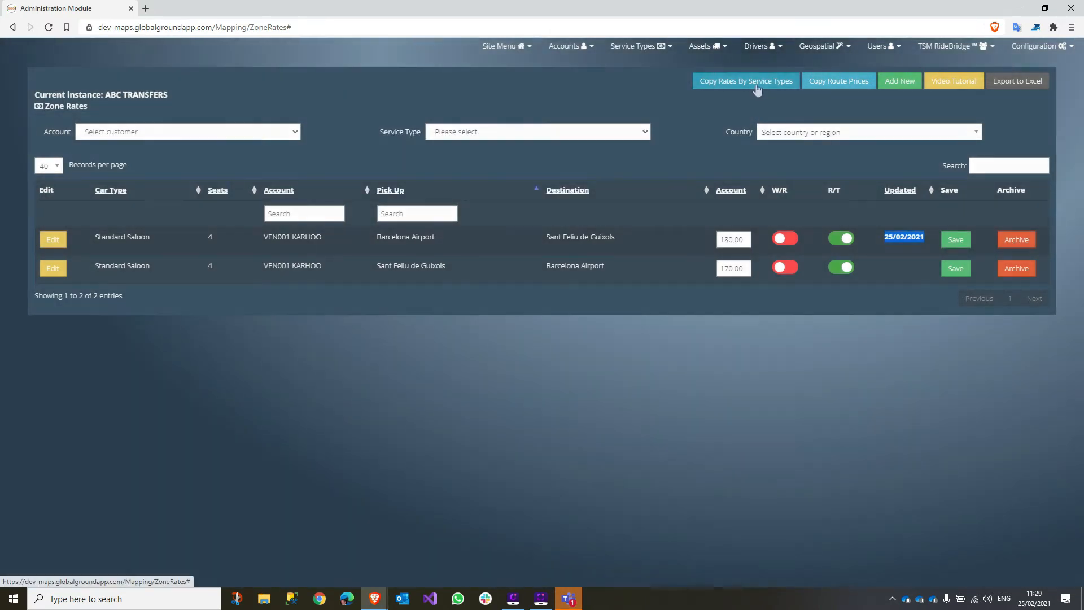
click(600, 105)
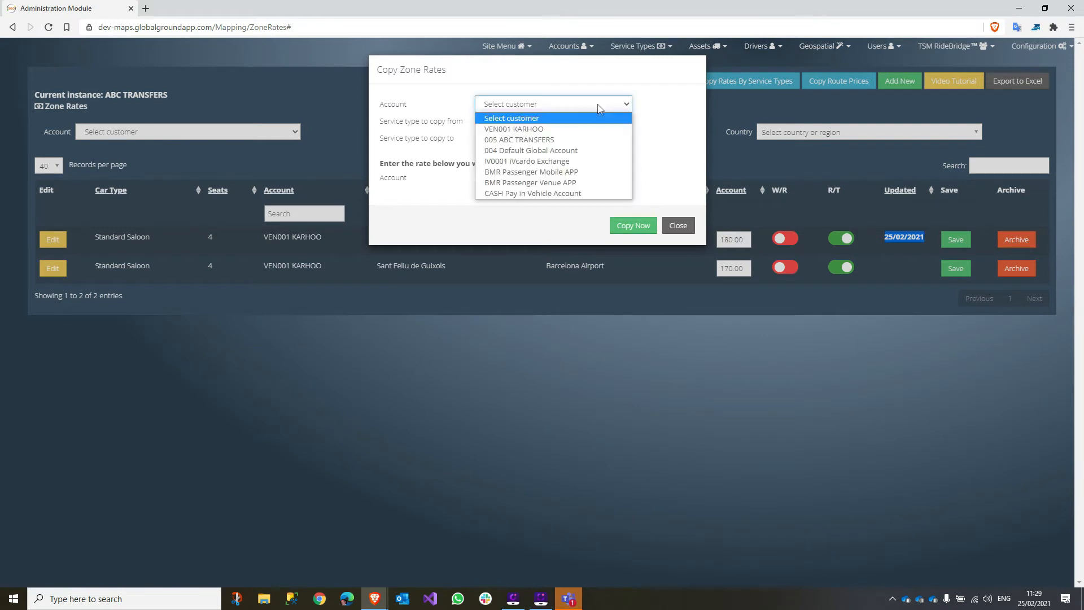
click(567, 127)
click(576, 121)
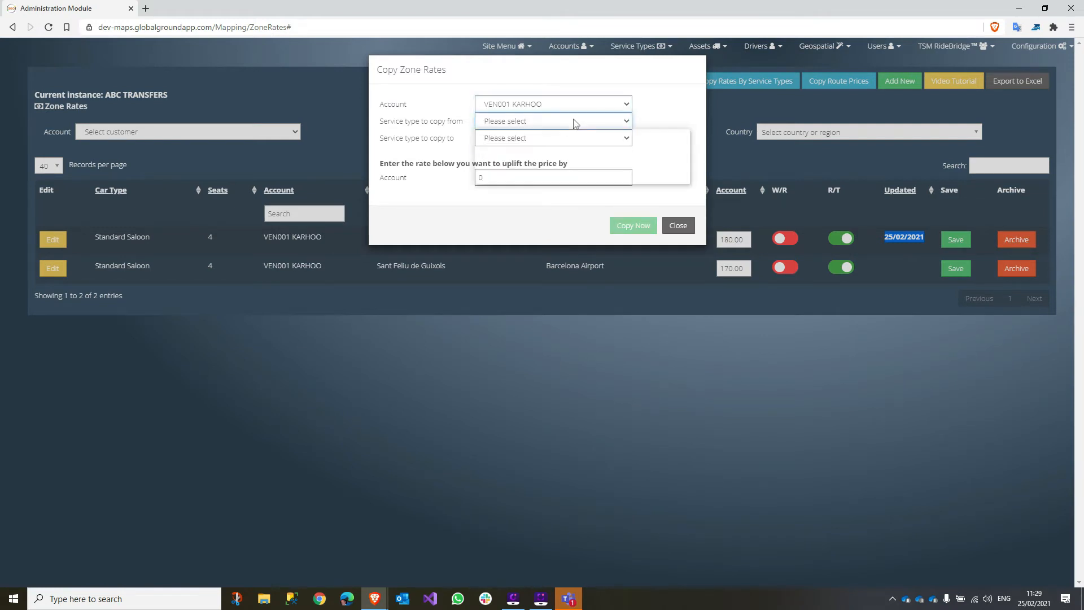
click(569, 147)
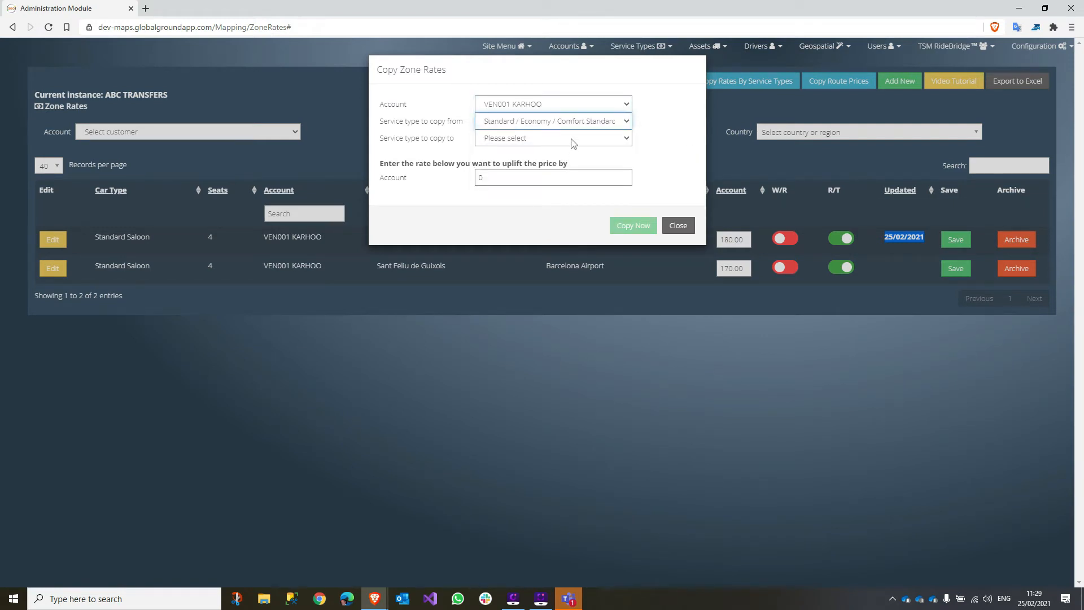
click(571, 139)
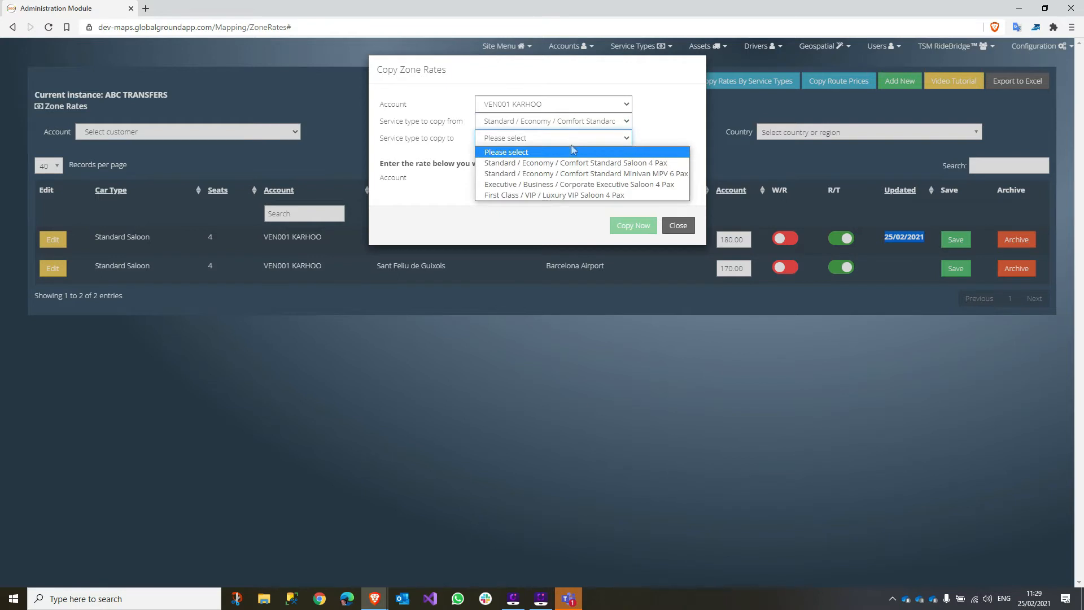
click(573, 185)
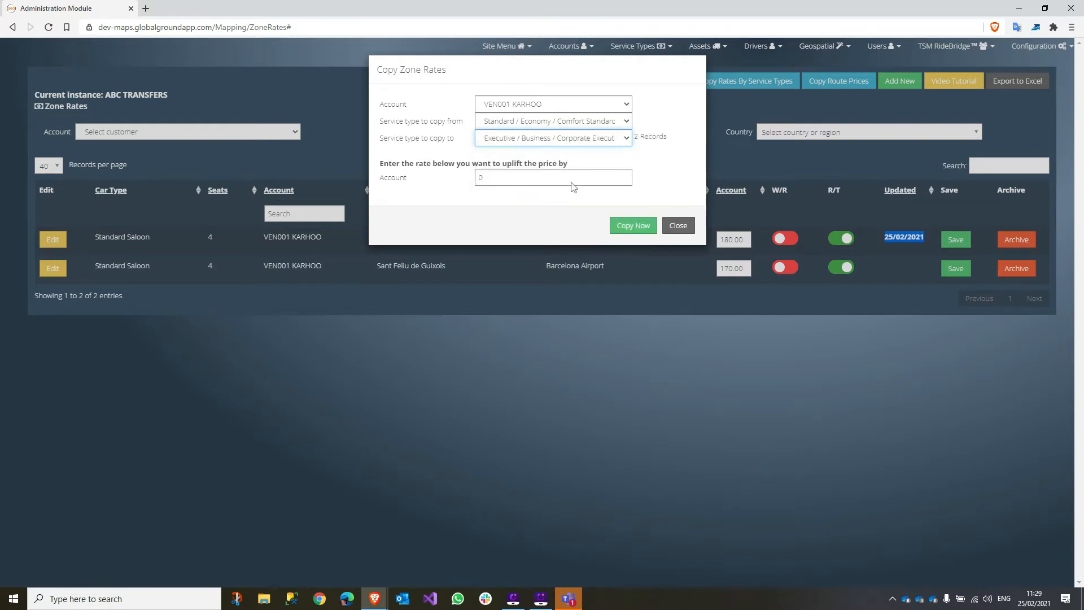
drag(515, 180, 458, 176)
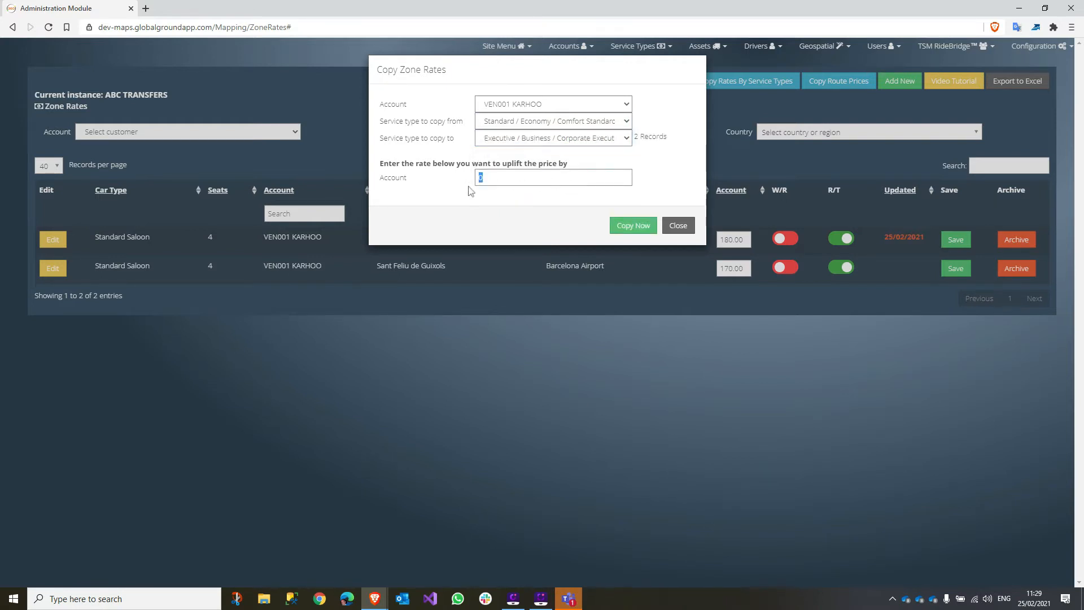
text(10)
click(678, 226)
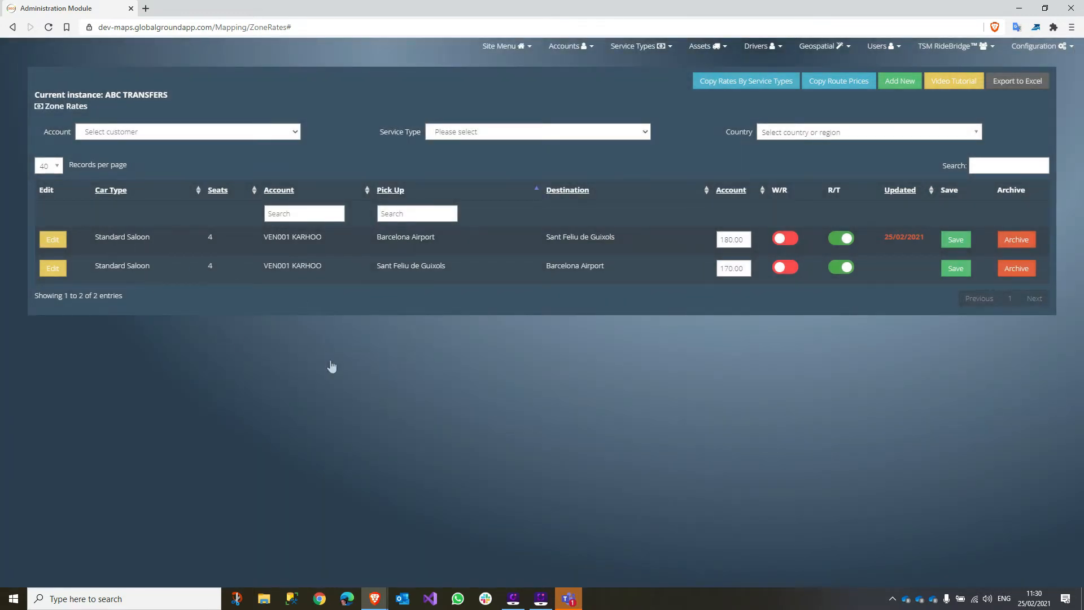
double_click(740, 240)
drag(747, 266, 711, 267)
click(206, 136)
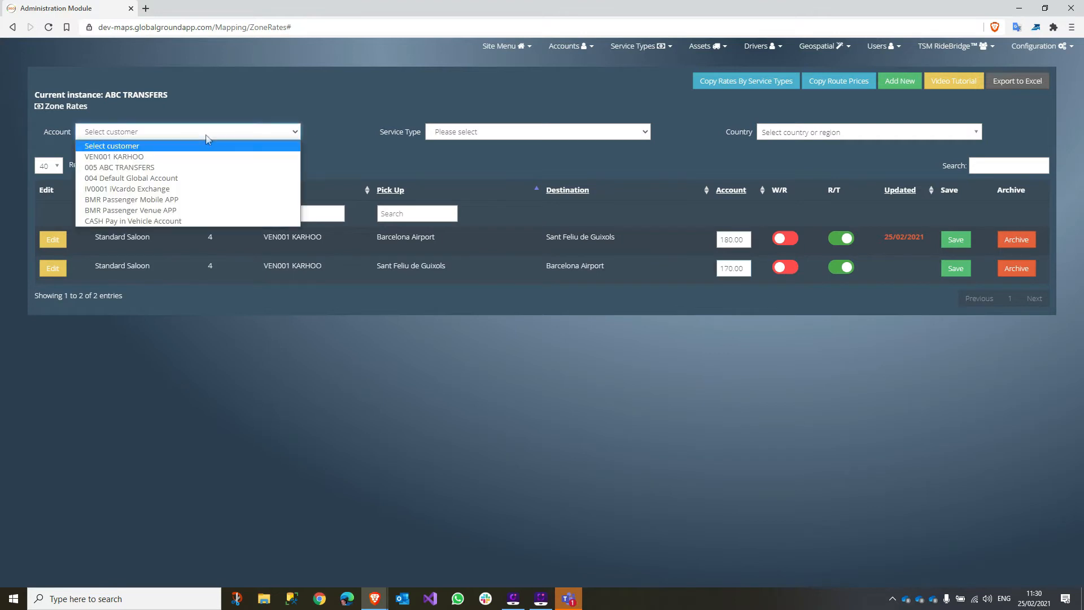
click(171, 135)
click(531, 132)
click(531, 131)
click(829, 132)
click(827, 132)
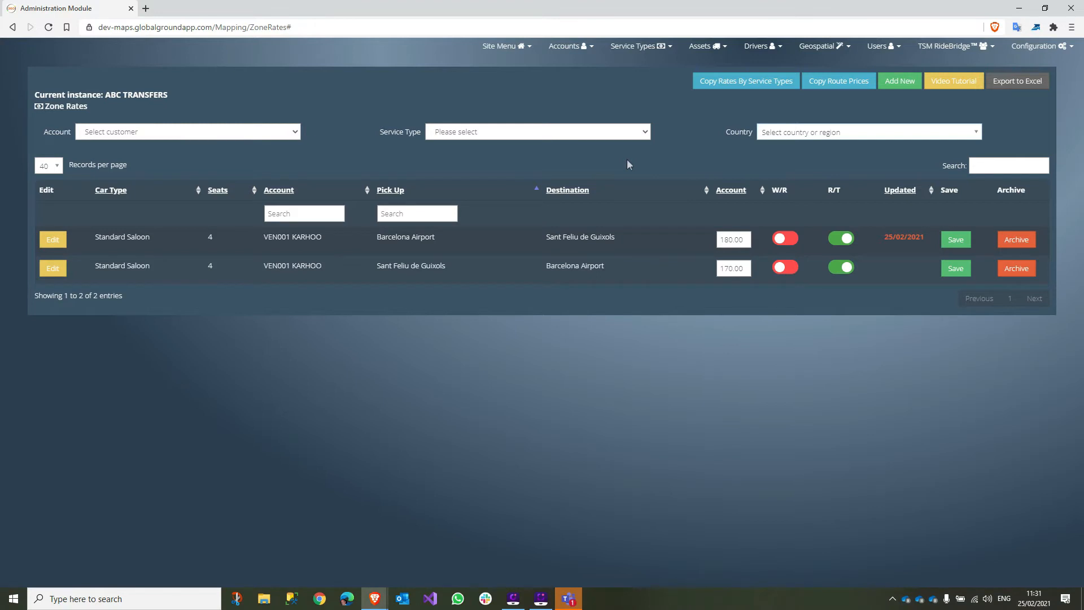
click(823, 45)
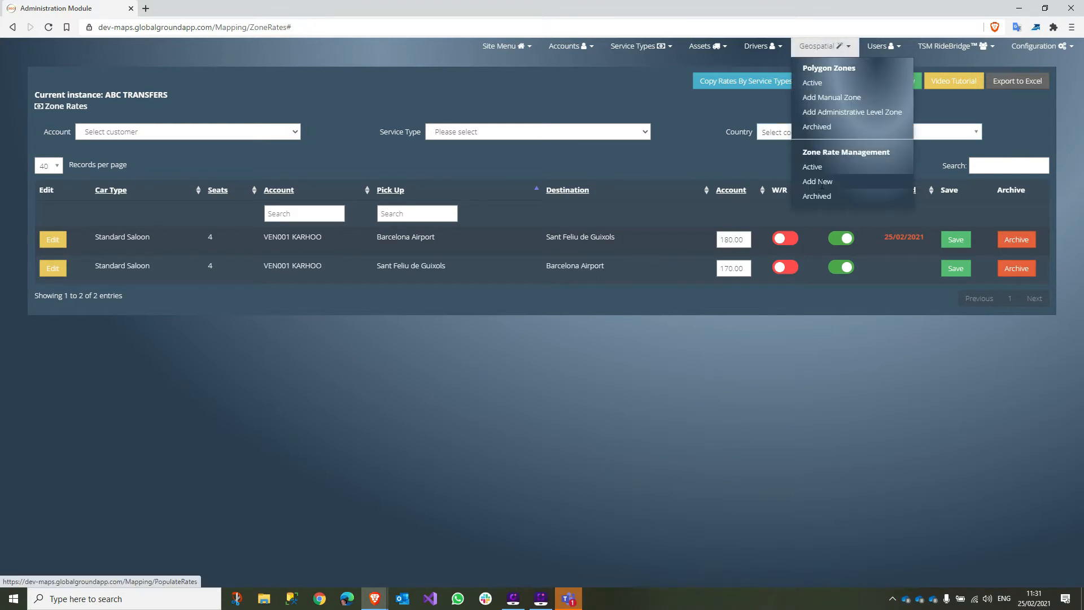
click(818, 181)
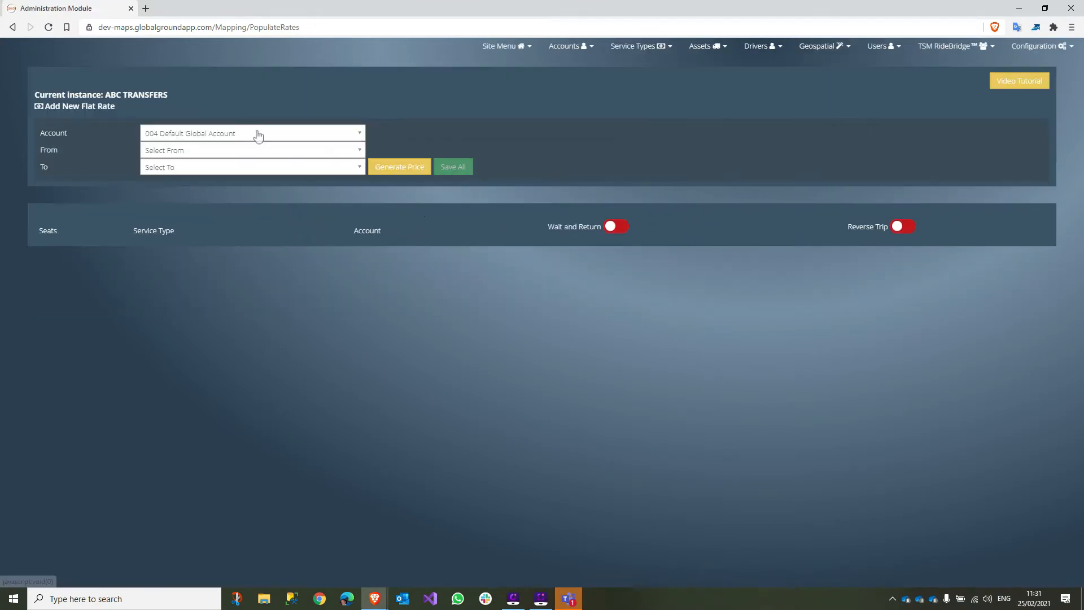
click(822, 46)
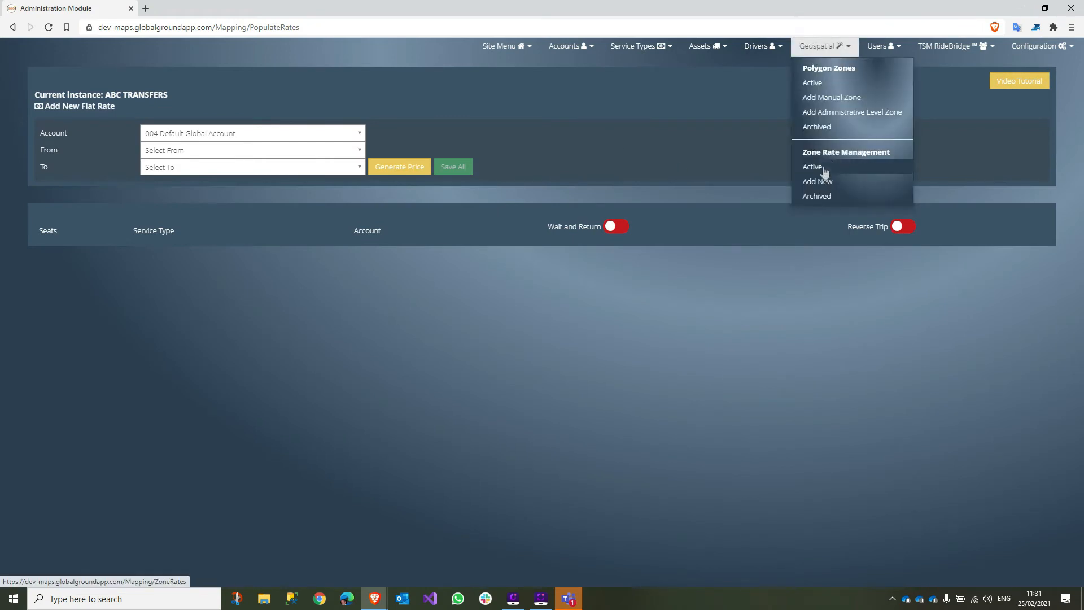
click(813, 167)
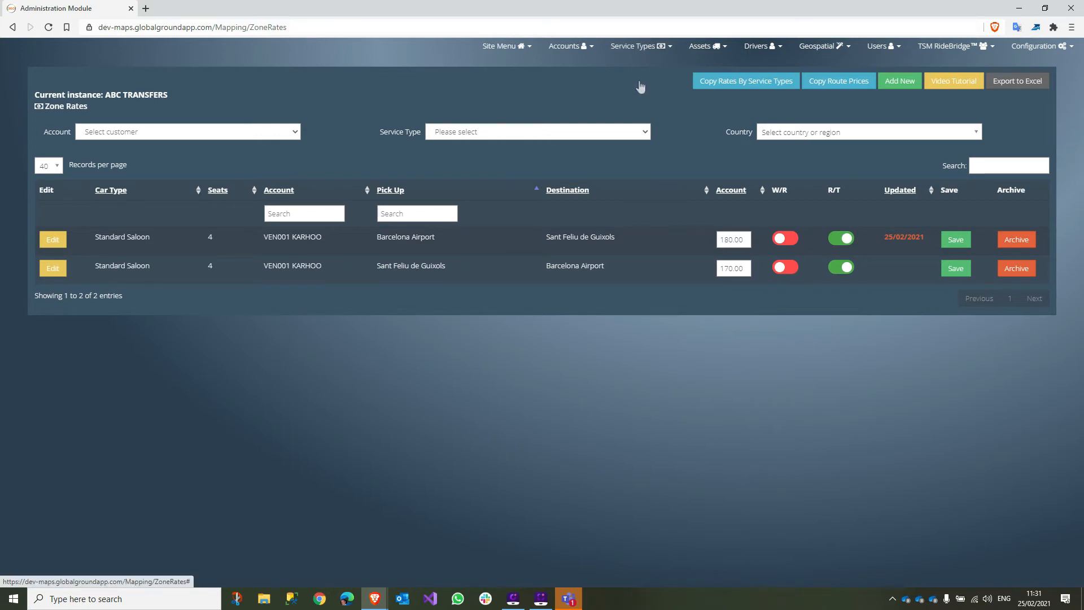
- Open Standard Saloon pricing for zone Barcelona Airport, Spain and account VEN001 KARHOO
click(644, 50)
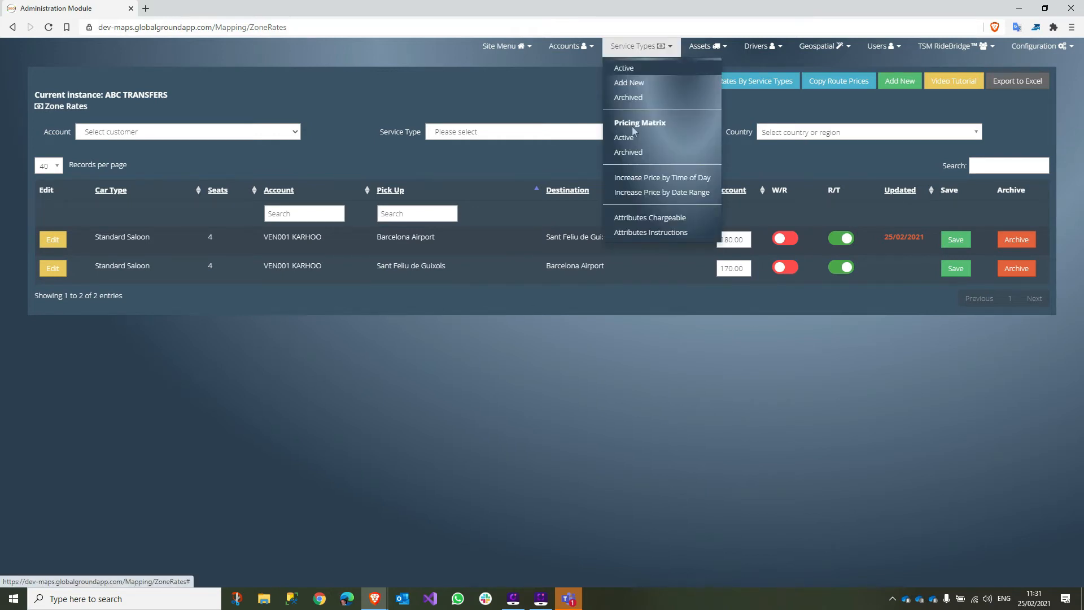
click(629, 82)
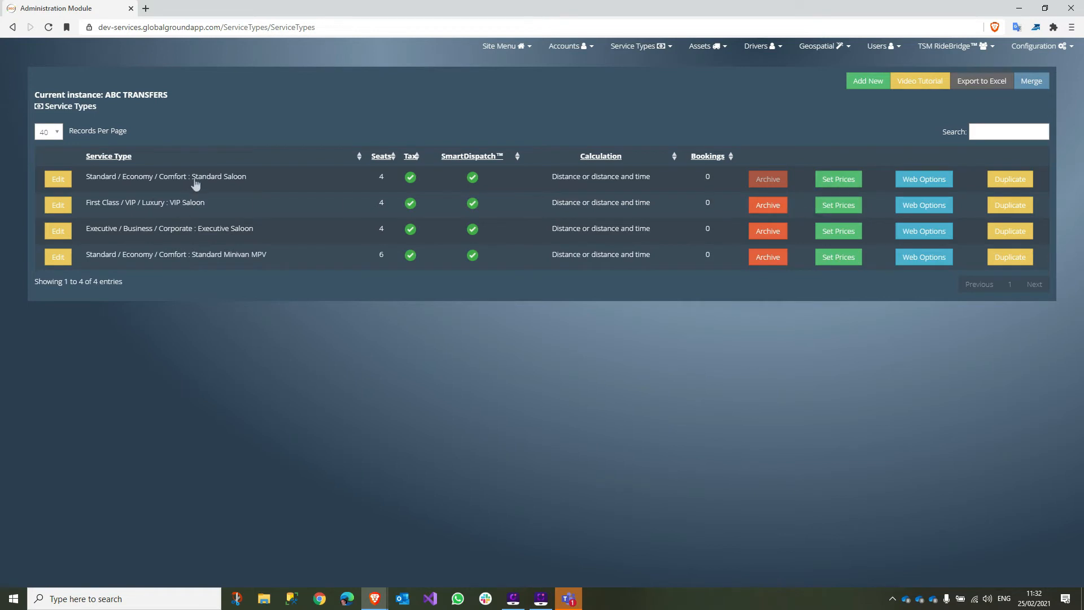
drag(196, 176, 319, 182)
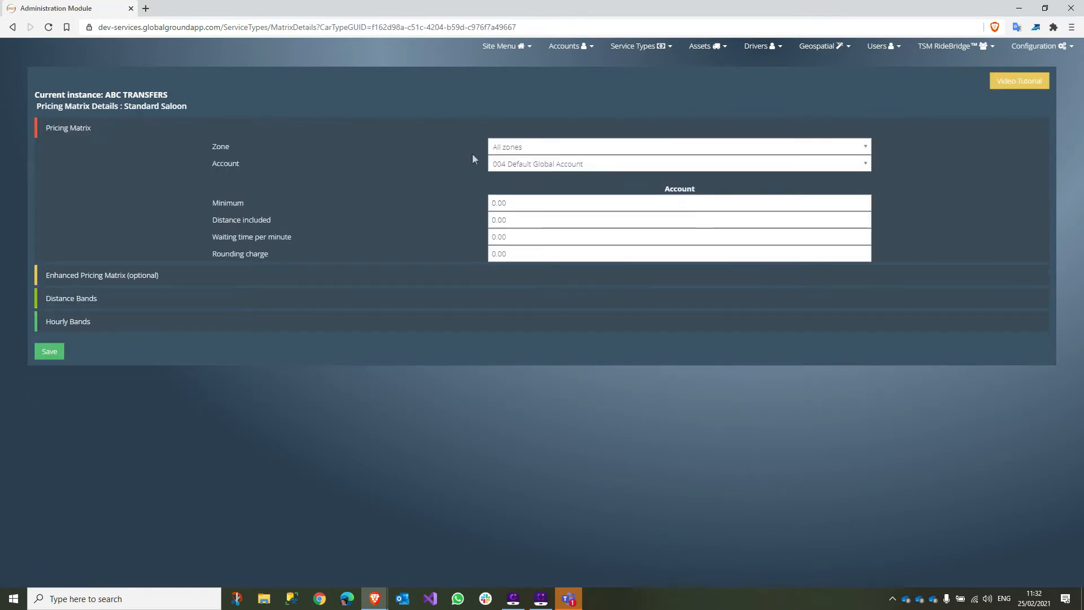
click(518, 147)
click(514, 196)
click(532, 167)
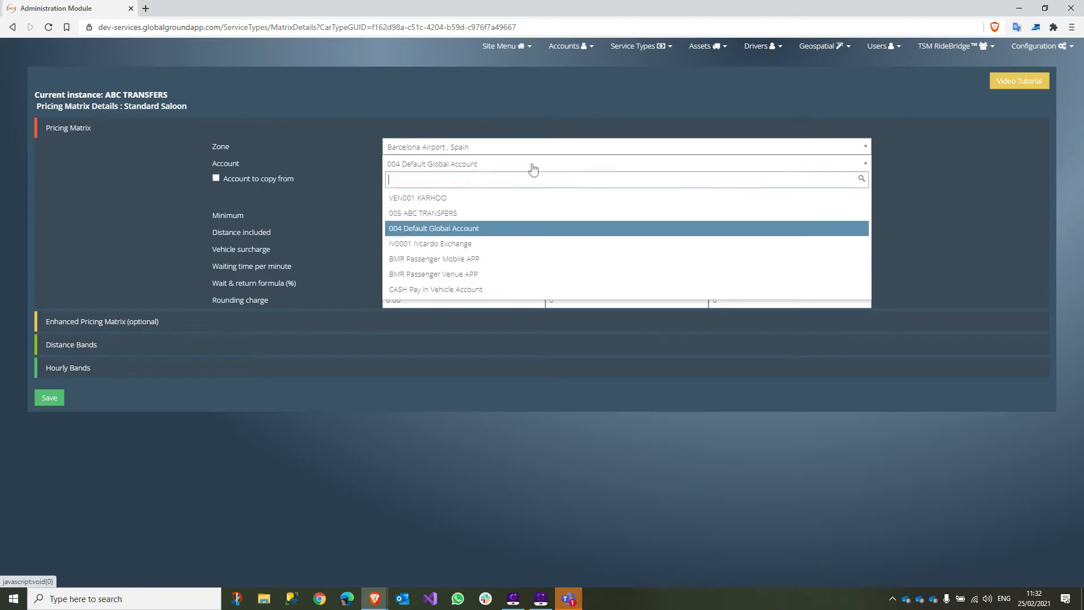
click(487, 199)
drag(545, 203, 466, 201)
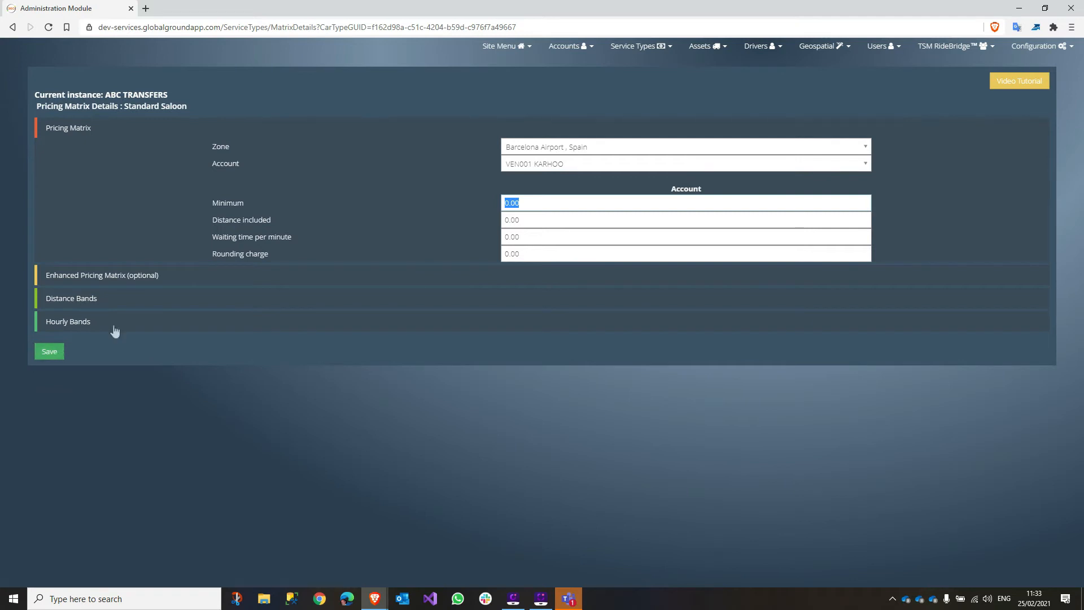
- Check the active pricing matrices, then go to the Increase Price by Time of Day page
click(635, 46)
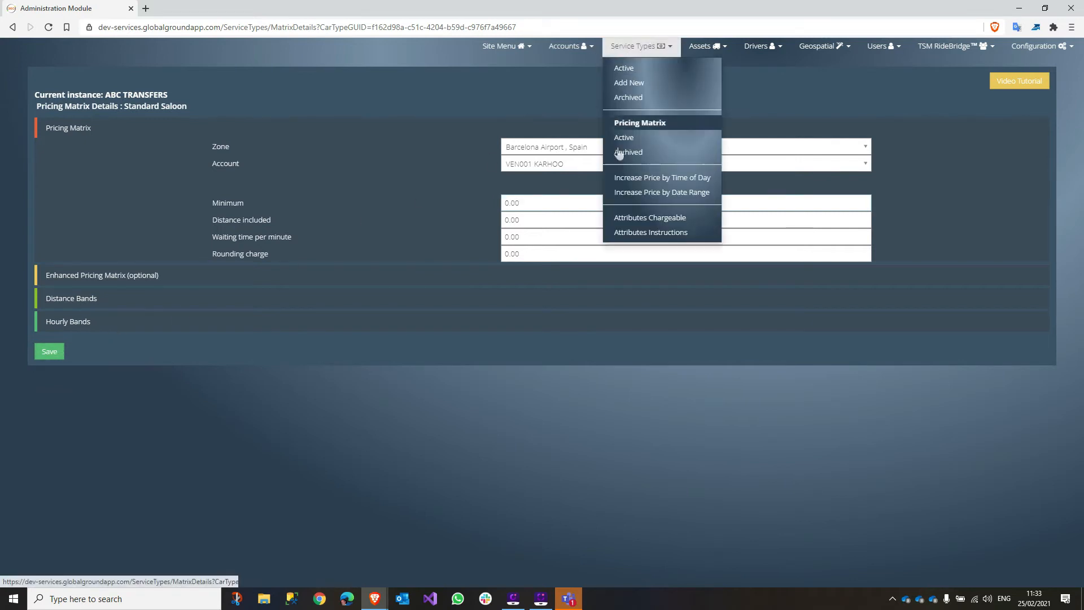
click(626, 139)
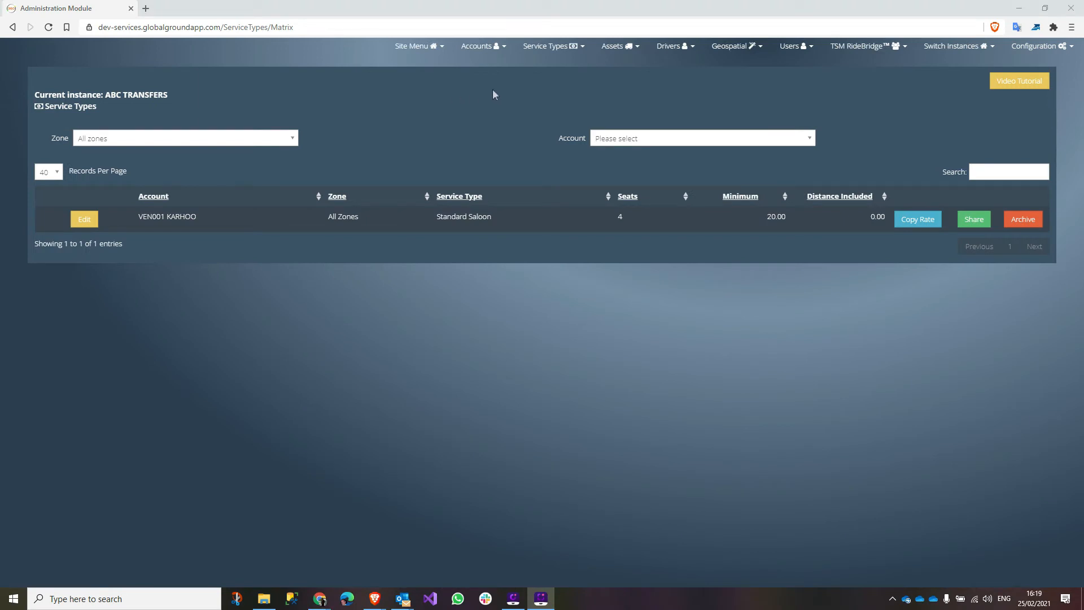
click(544, 45)
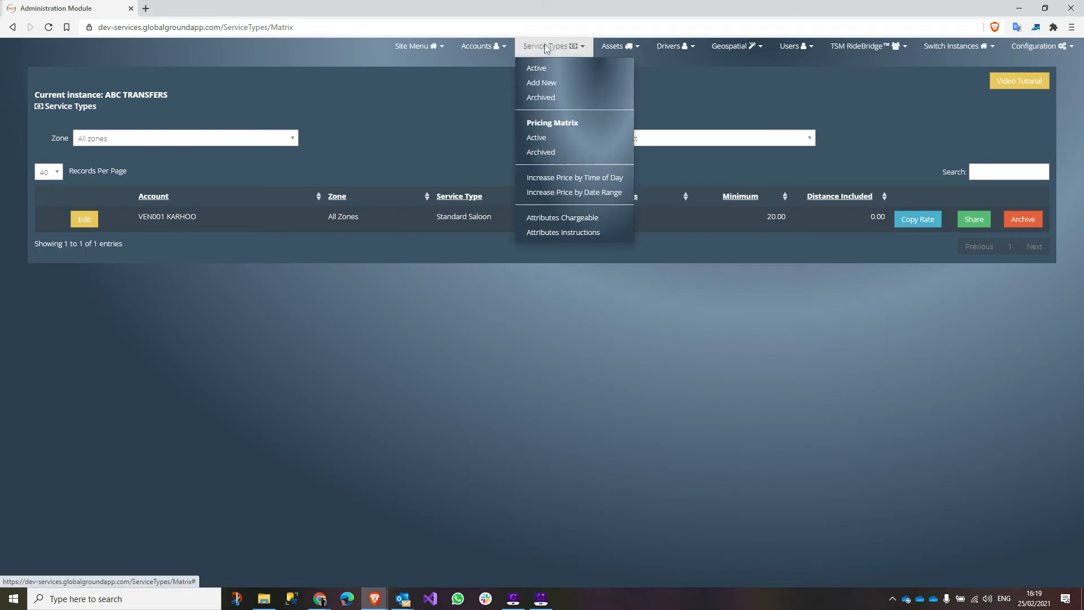
click(551, 178)
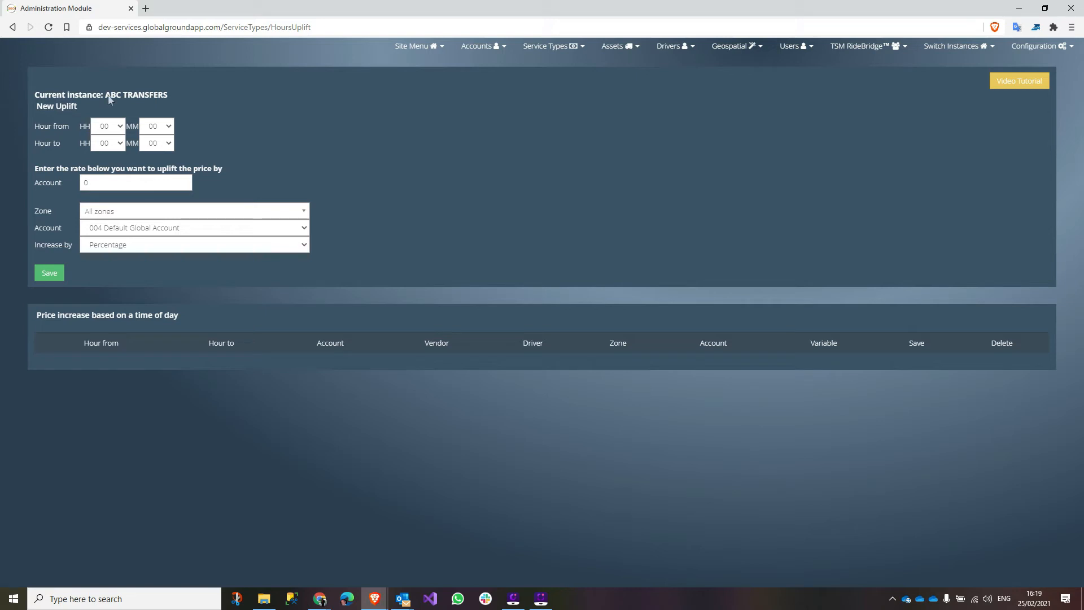
- Set the uplift to run from hour 23 to hour 06 at a rate of 20
click(122, 125)
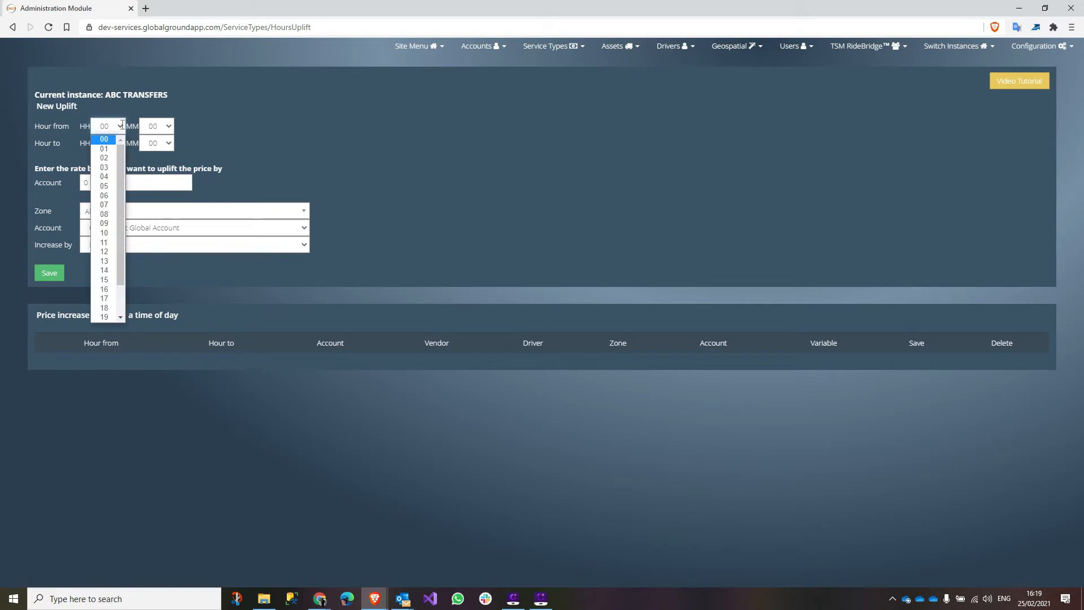
drag(121, 249, 120, 319)
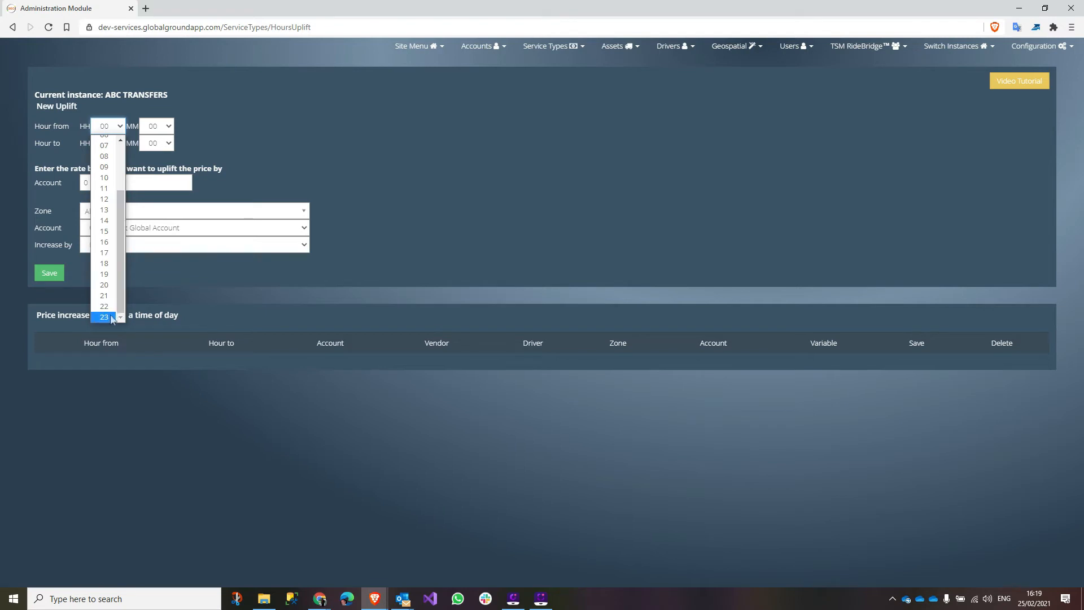
click(106, 310)
click(120, 146)
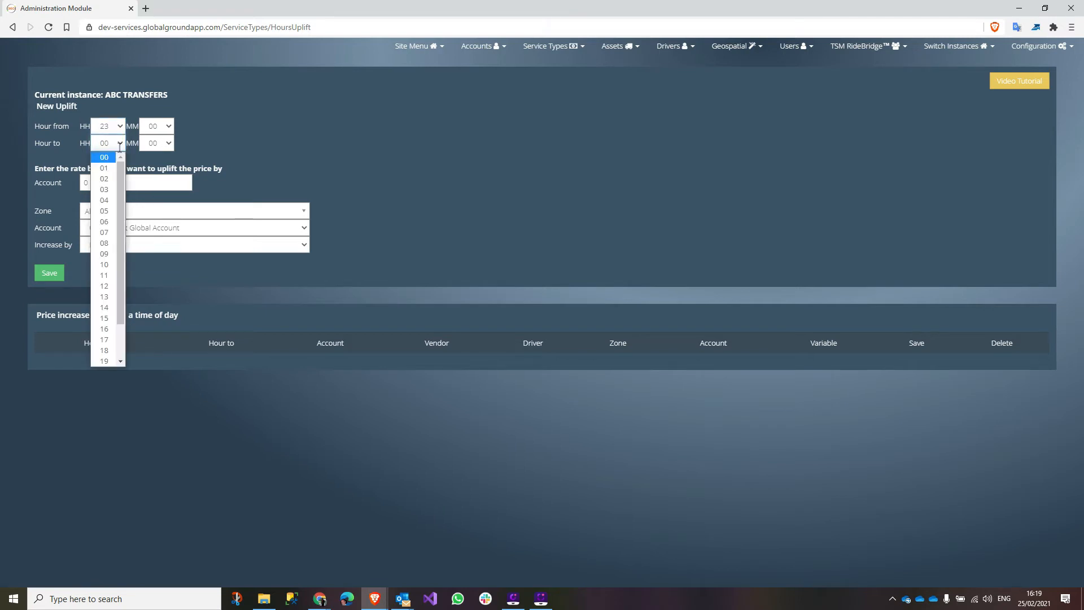
click(116, 221)
drag(63, 180, 292, 179)
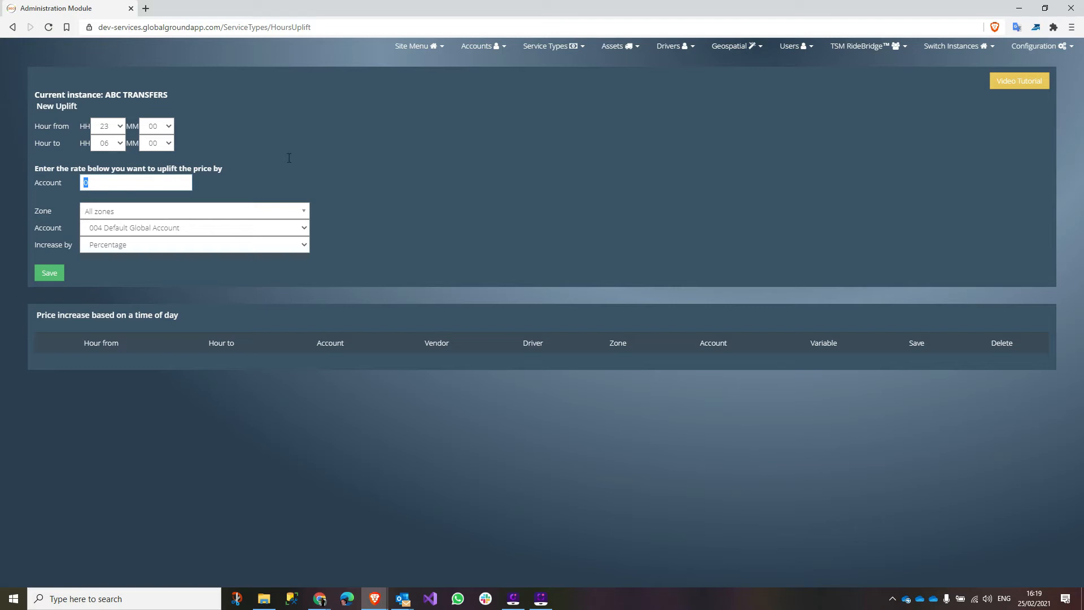
text(20)
- Make the uplift a Percentage for account VEN001 KARHOO across all zones
click(141, 244)
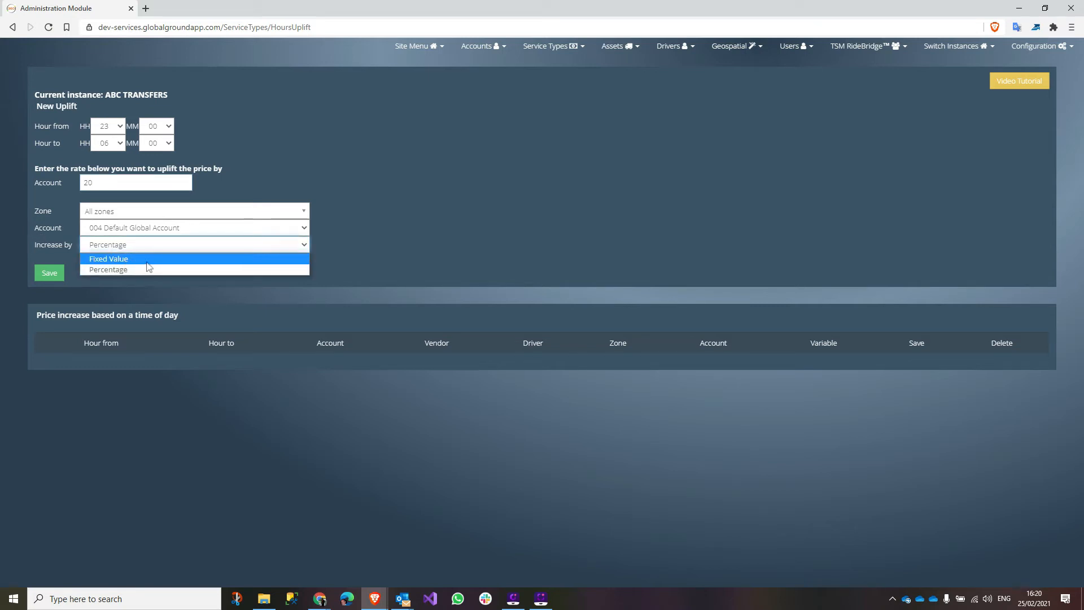
click(134, 270)
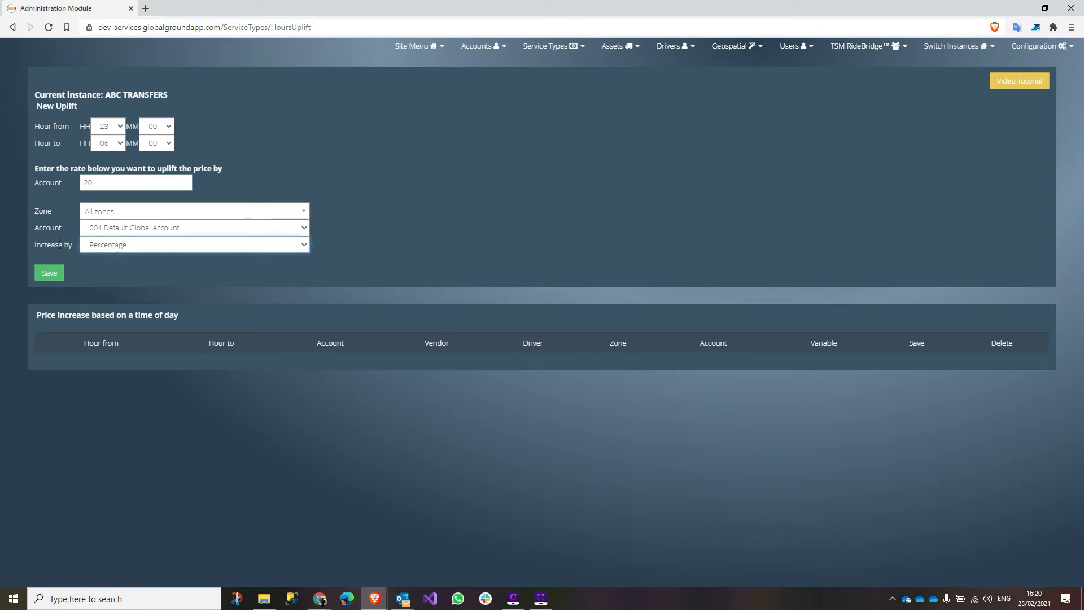
click(132, 227)
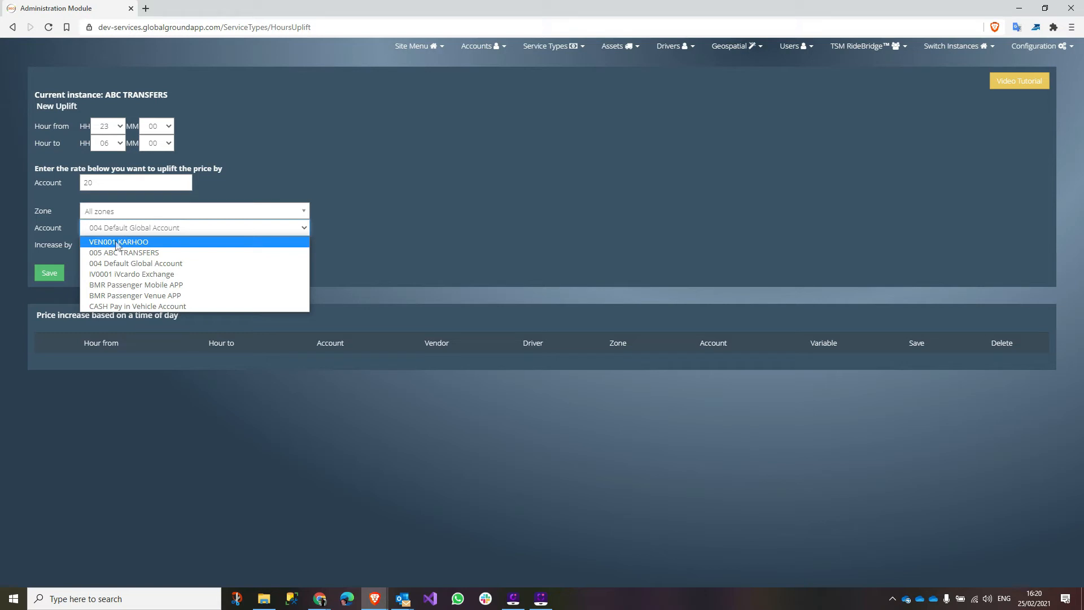
click(117, 243)
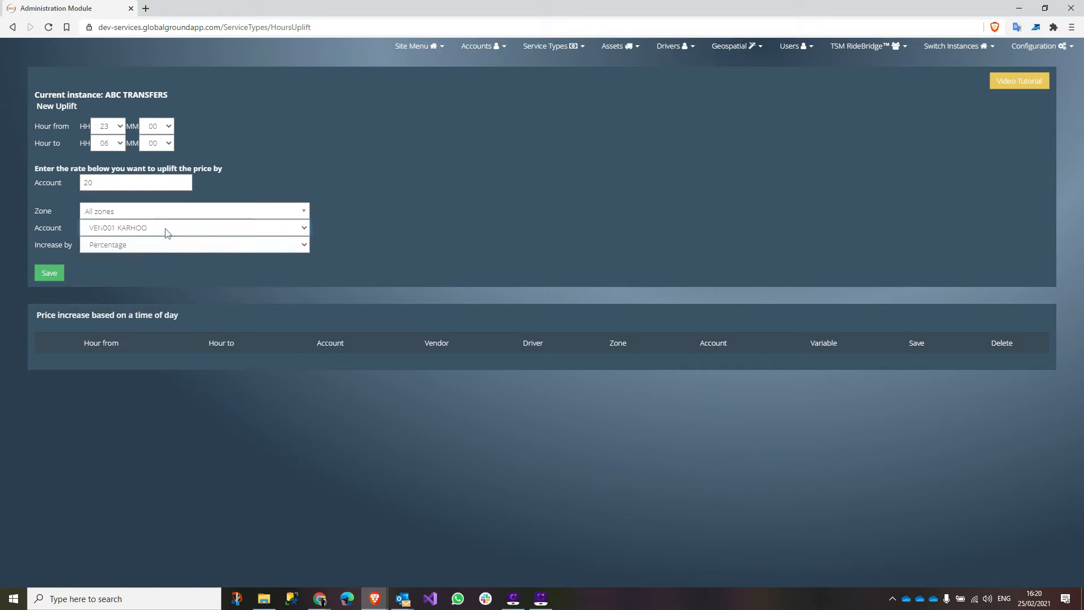
click(137, 218)
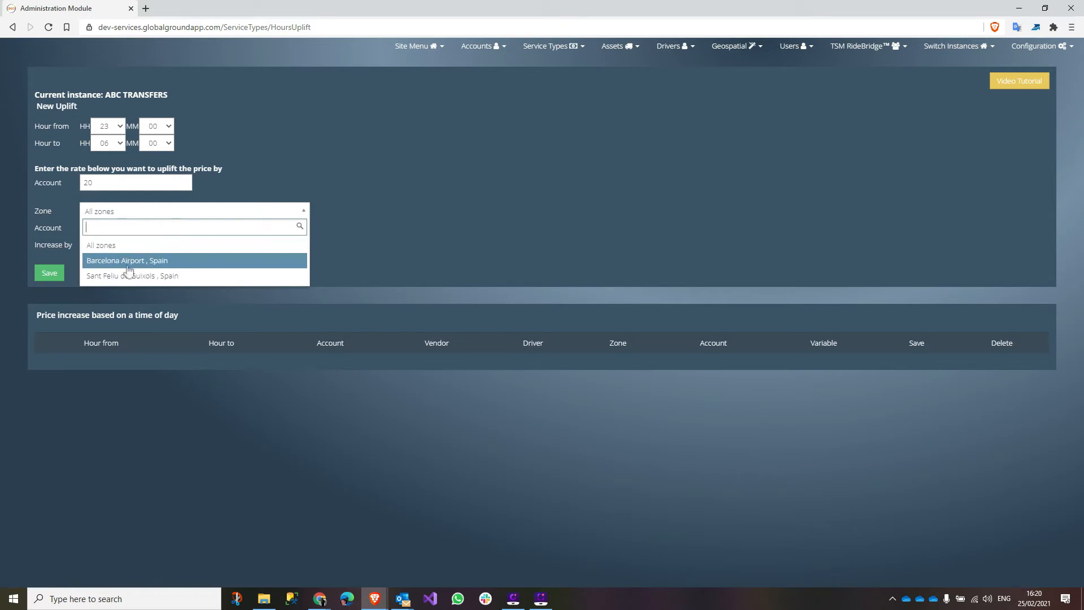
click(54, 218)
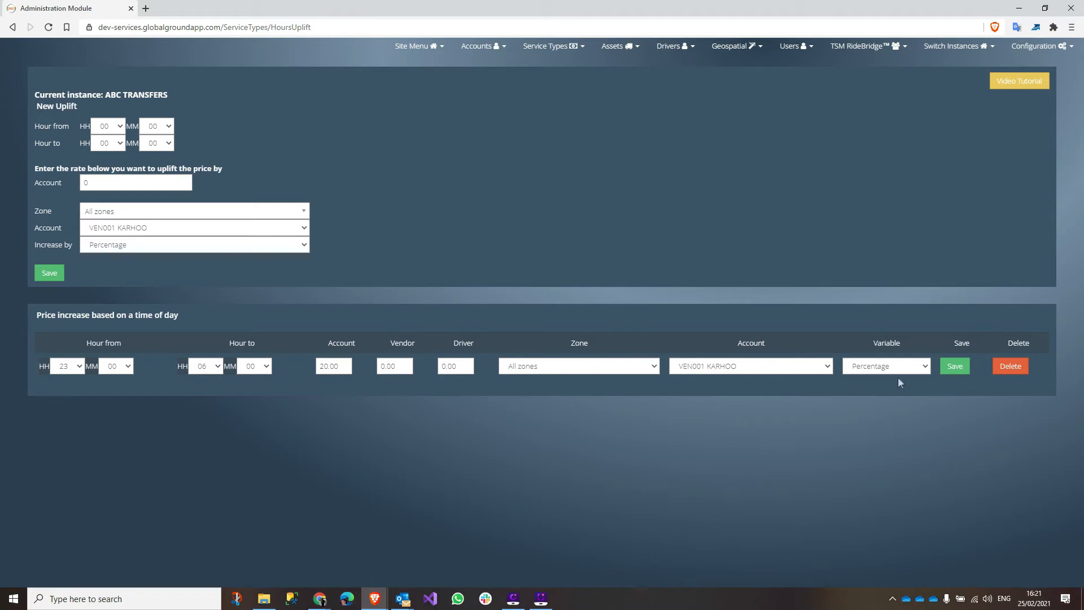
click(561, 49)
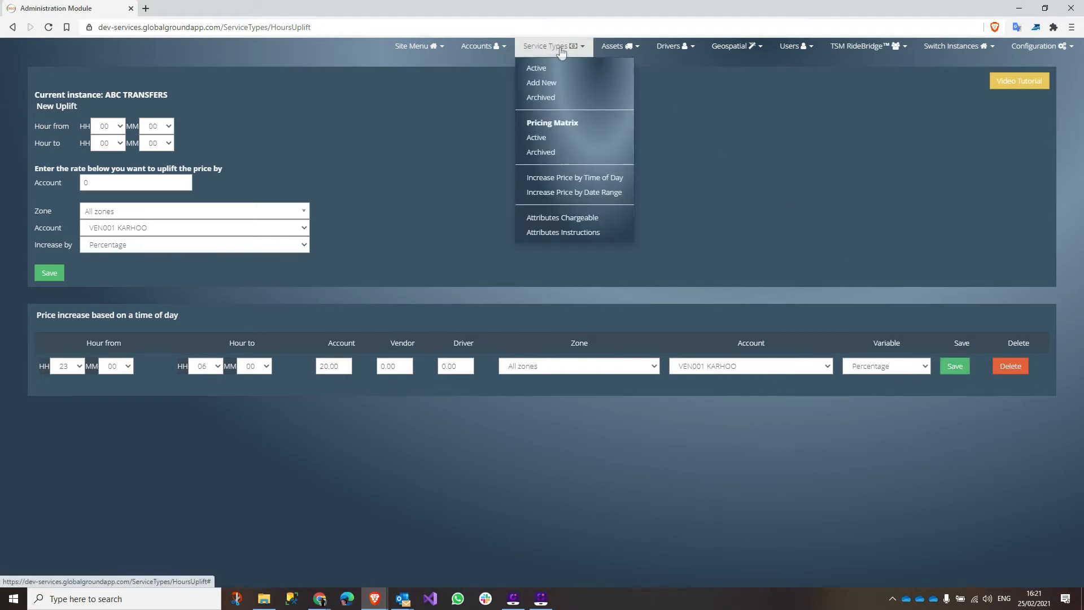
- Go to the Increase Price by Date Range page under Service Types
click(580, 194)
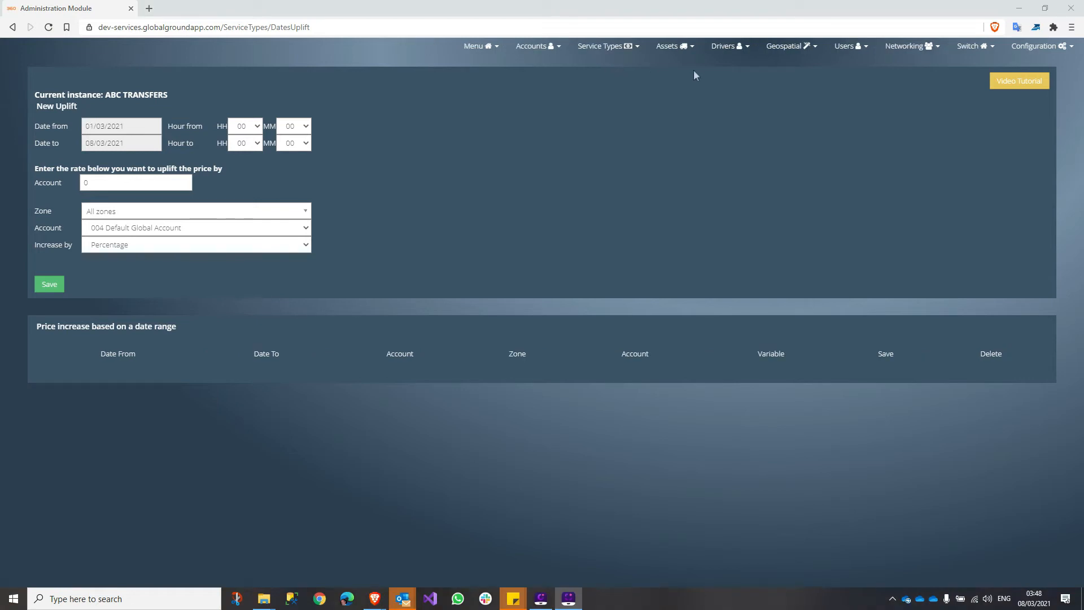
click(727, 46)
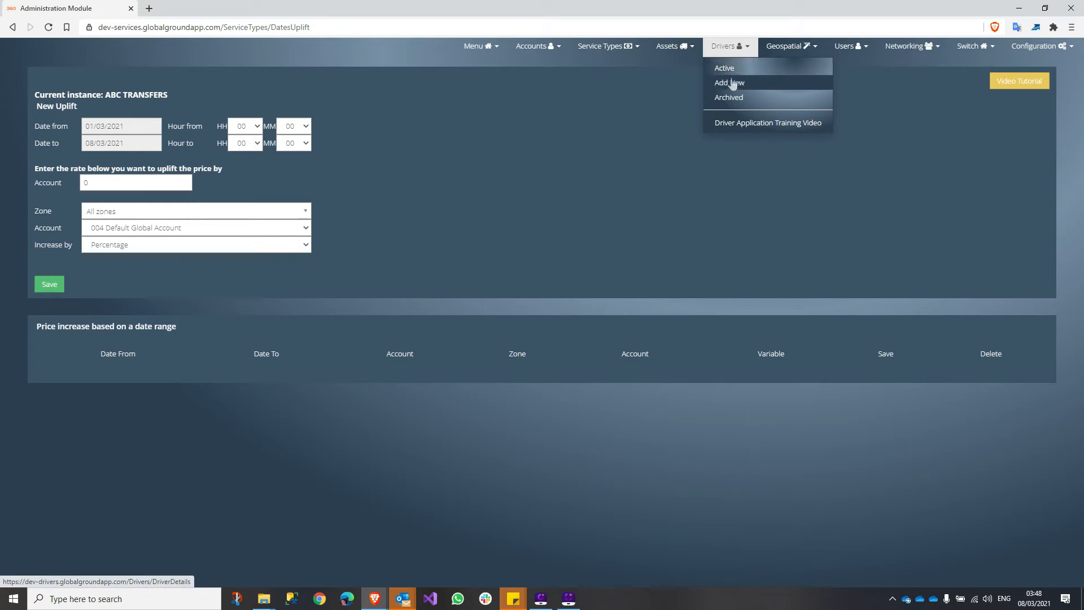
- Show the Active Drivers list and start inviting an unregistered driver
click(731, 68)
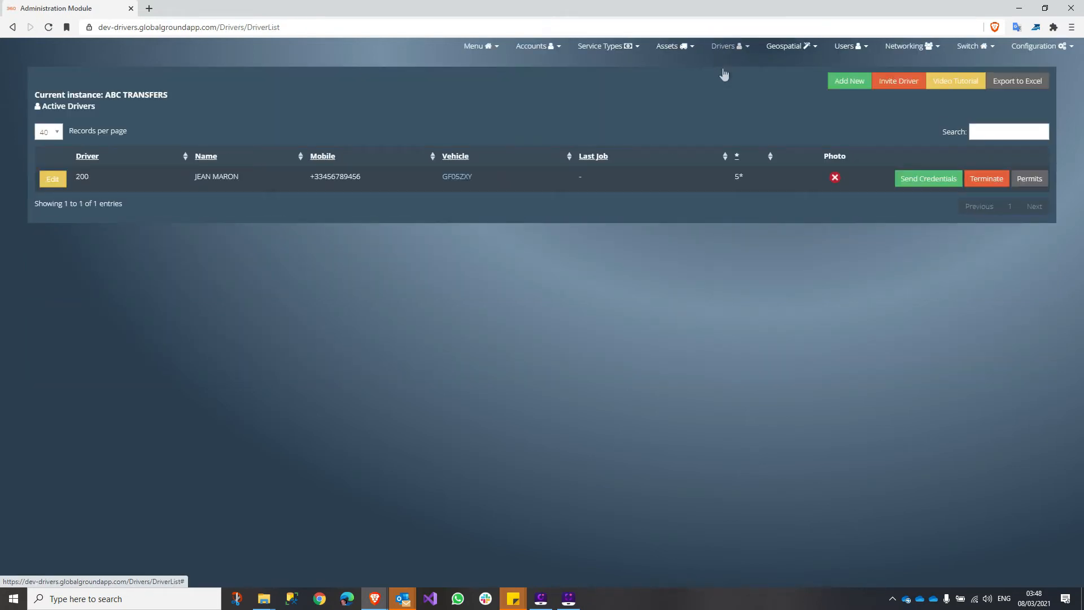
click(890, 84)
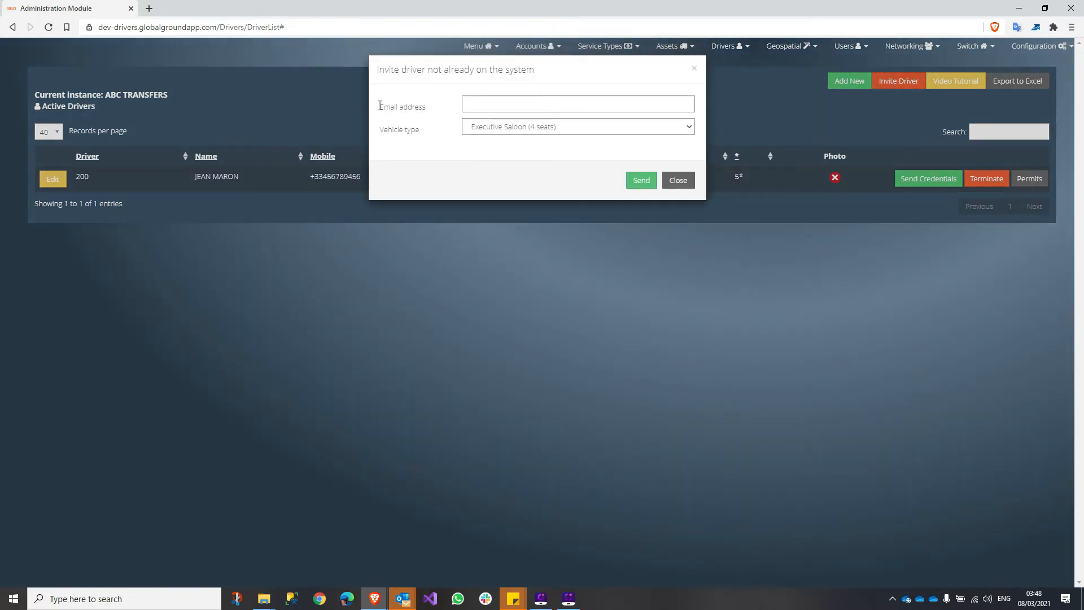
drag(380, 107, 446, 109)
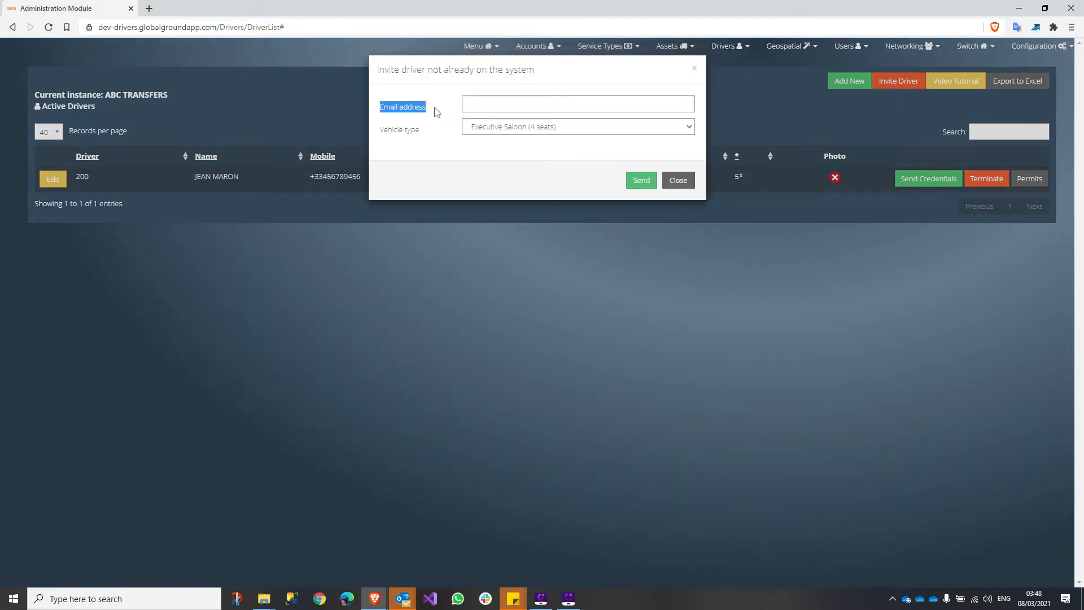
- Choose Standard Saloon (4 seats) as the invite's vehicle type, then close the invitation unsent
click(498, 128)
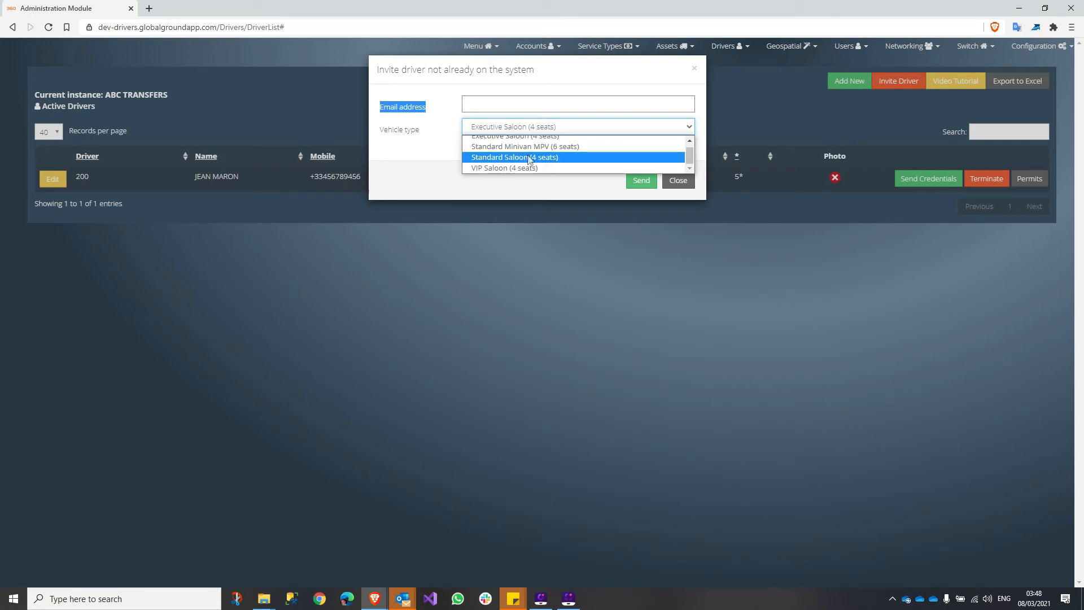
click(529, 159)
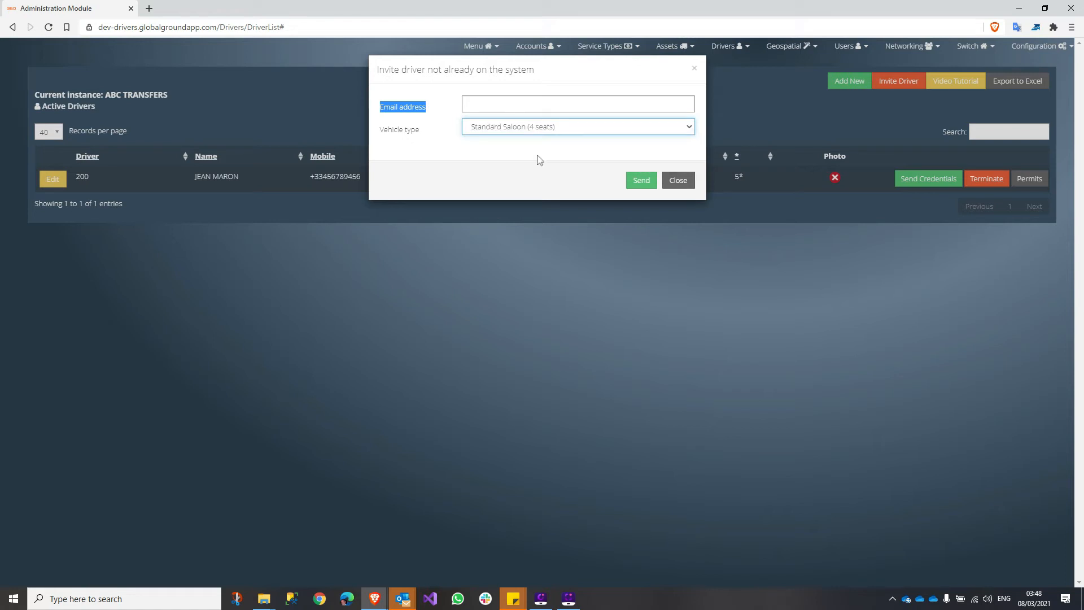
click(539, 105)
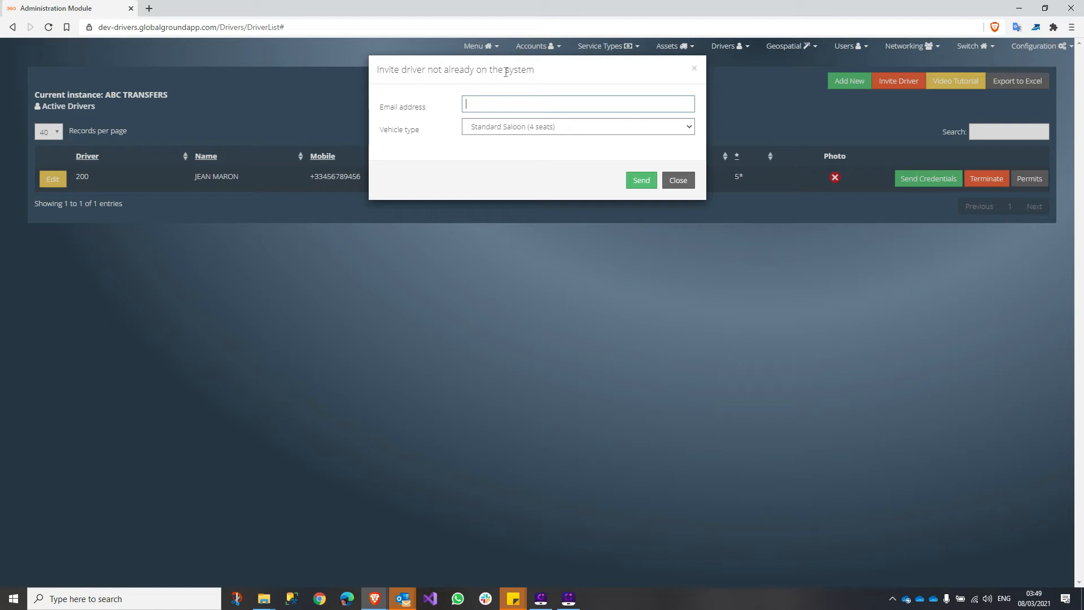
click(678, 180)
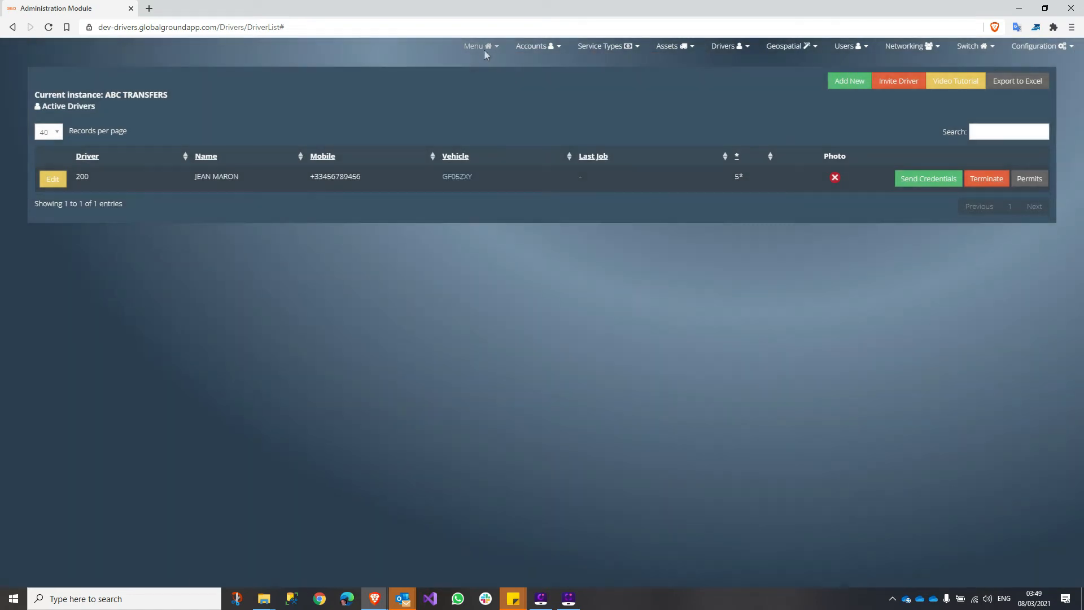
click(486, 46)
- In Dispatch Centre, expand the unallocated ride and start Assign Driver by Email
click(486, 106)
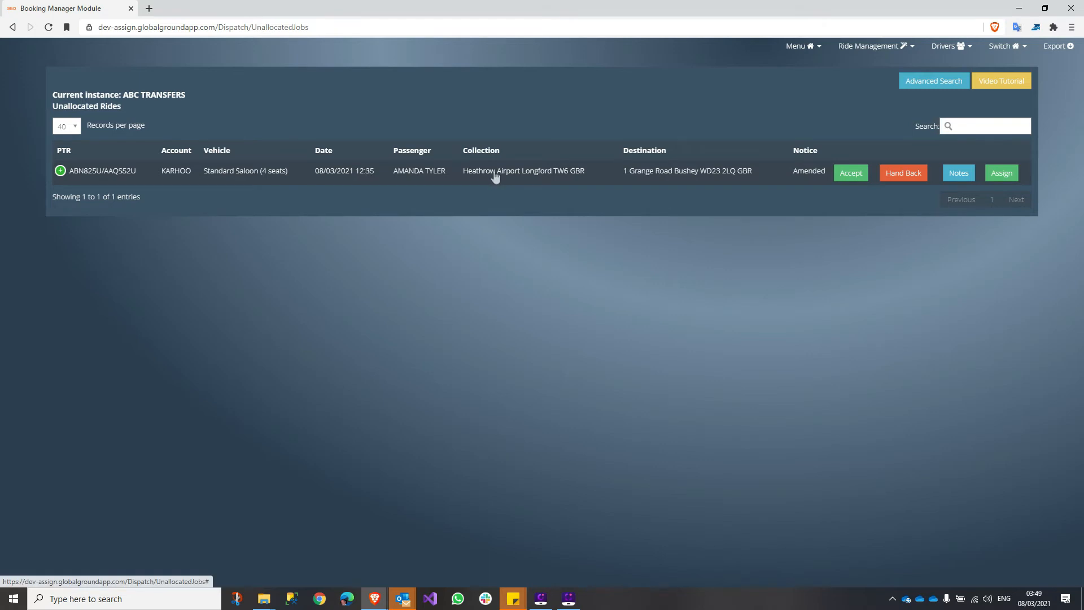
click(60, 171)
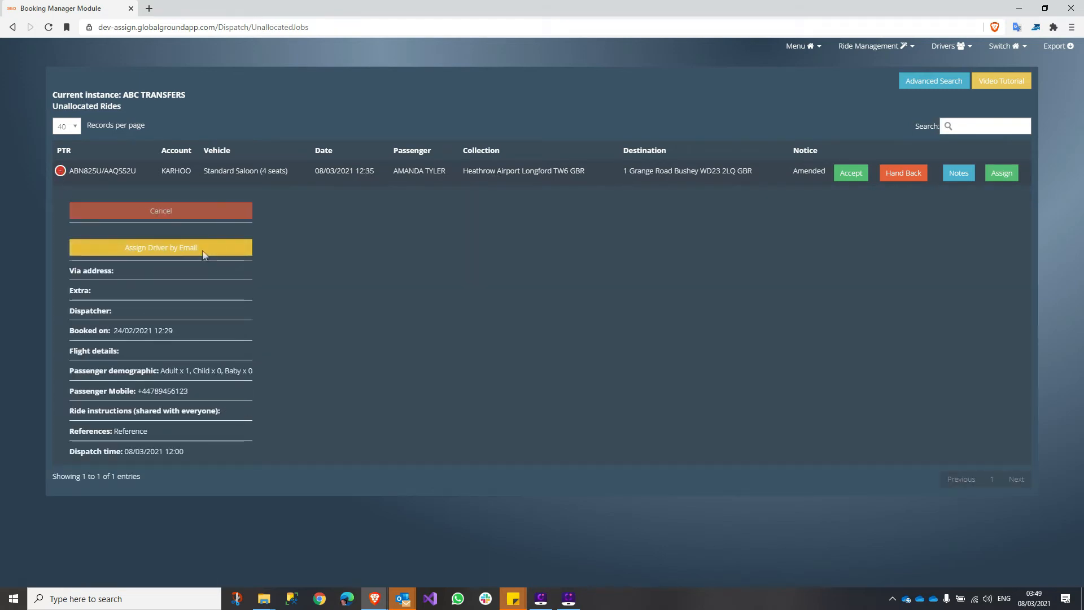
click(155, 251)
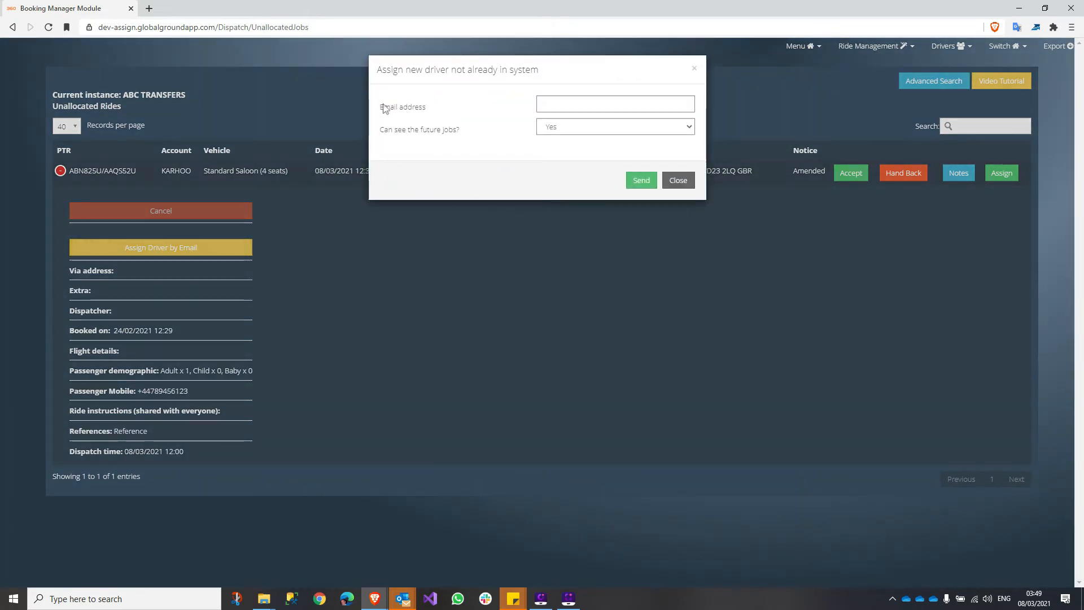
drag(380, 108, 429, 108)
click(580, 108)
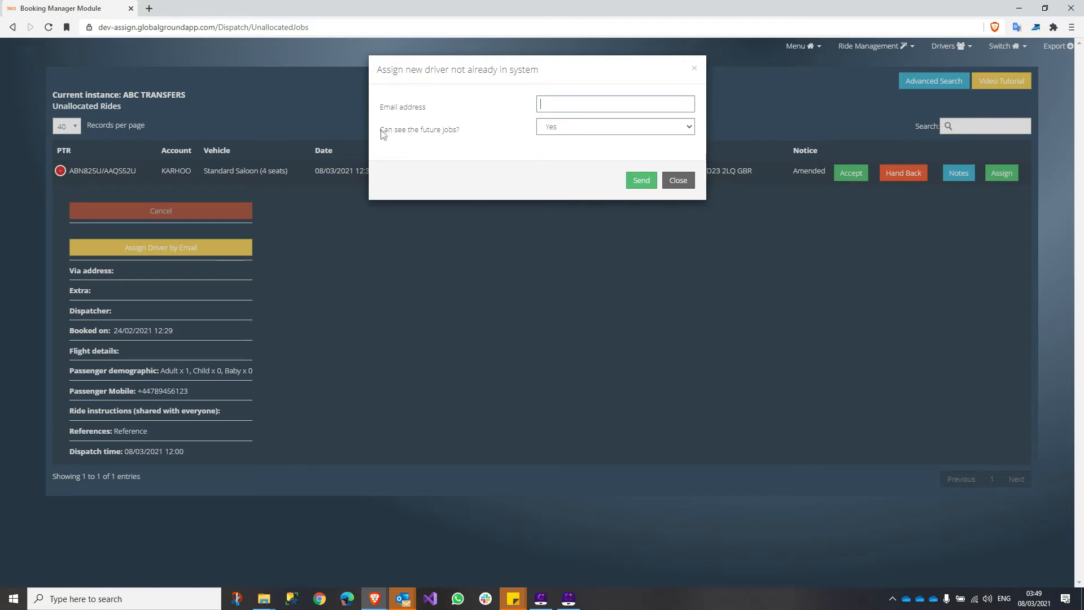
drag(381, 133, 478, 134)
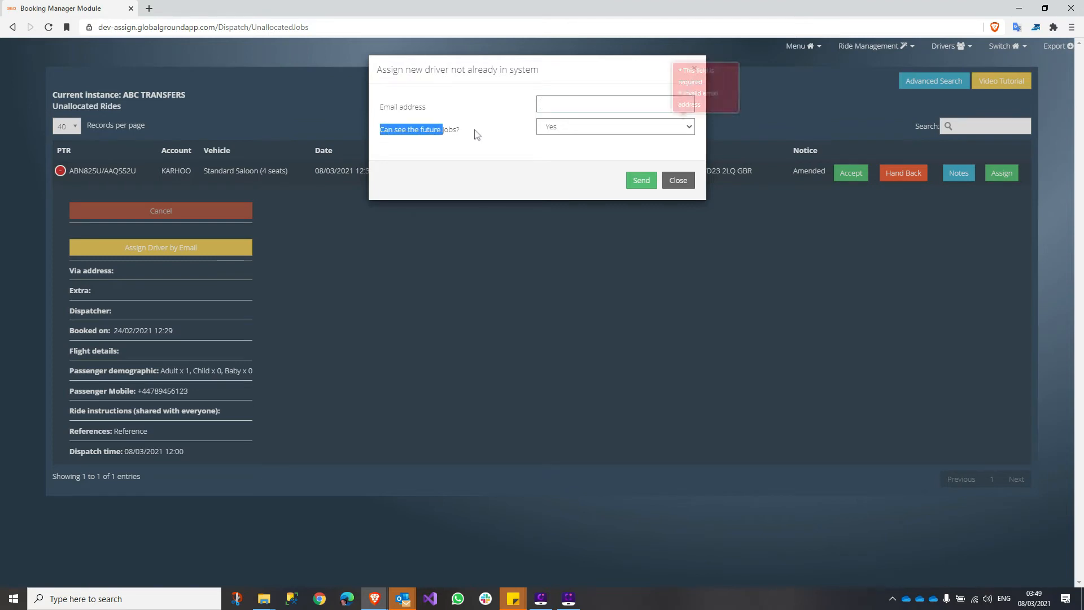
- Set 'Can see the future jobs?' to No, close the form unsent, and return to Admin Dashboard
click(678, 127)
click(678, 128)
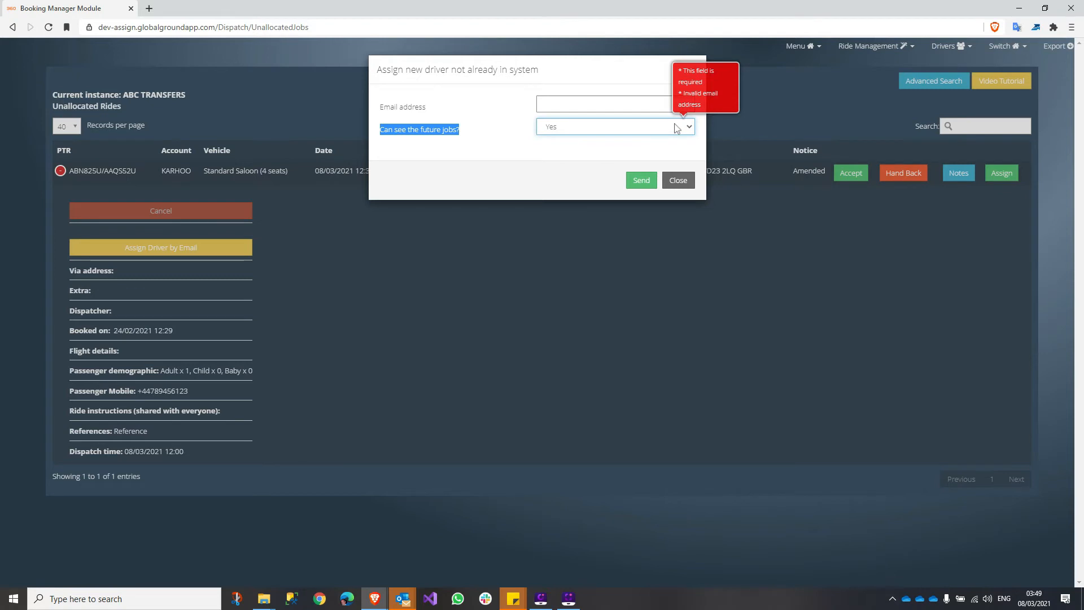
click(678, 128)
click(609, 152)
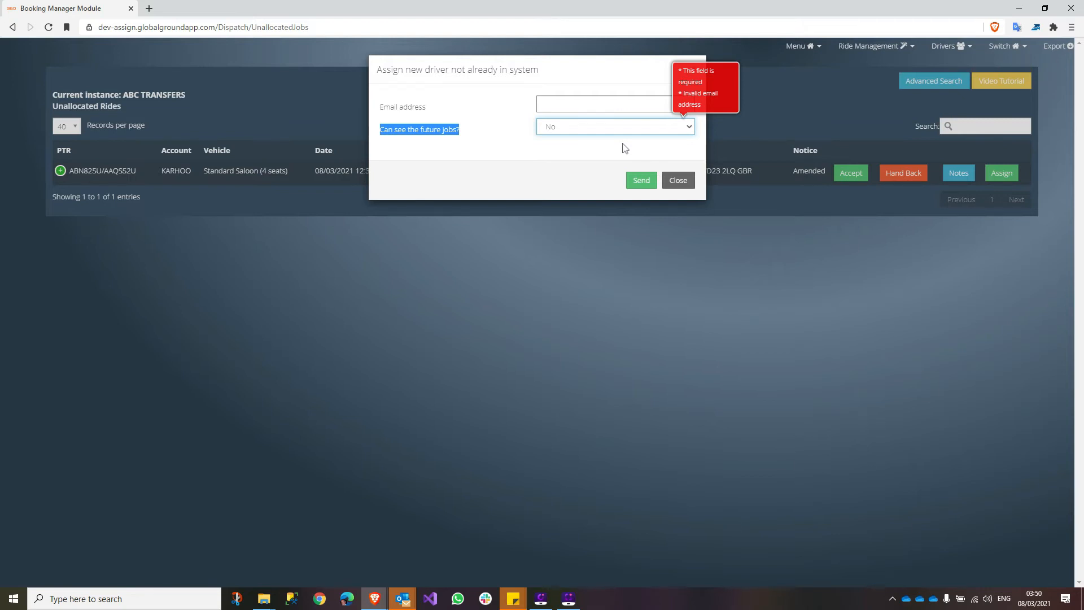
click(678, 180)
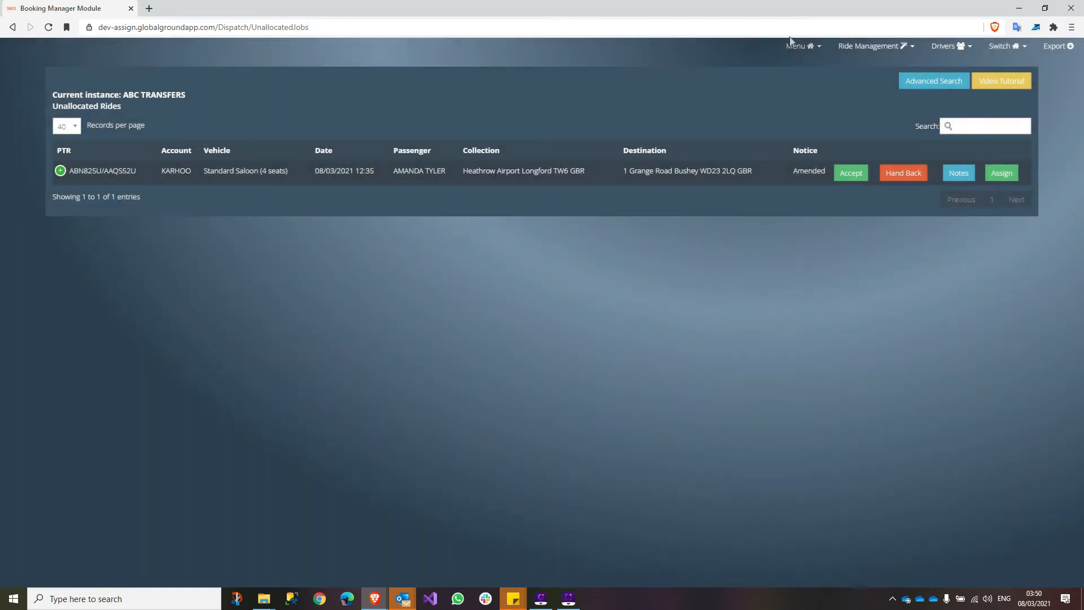
click(796, 46)
click(791, 89)
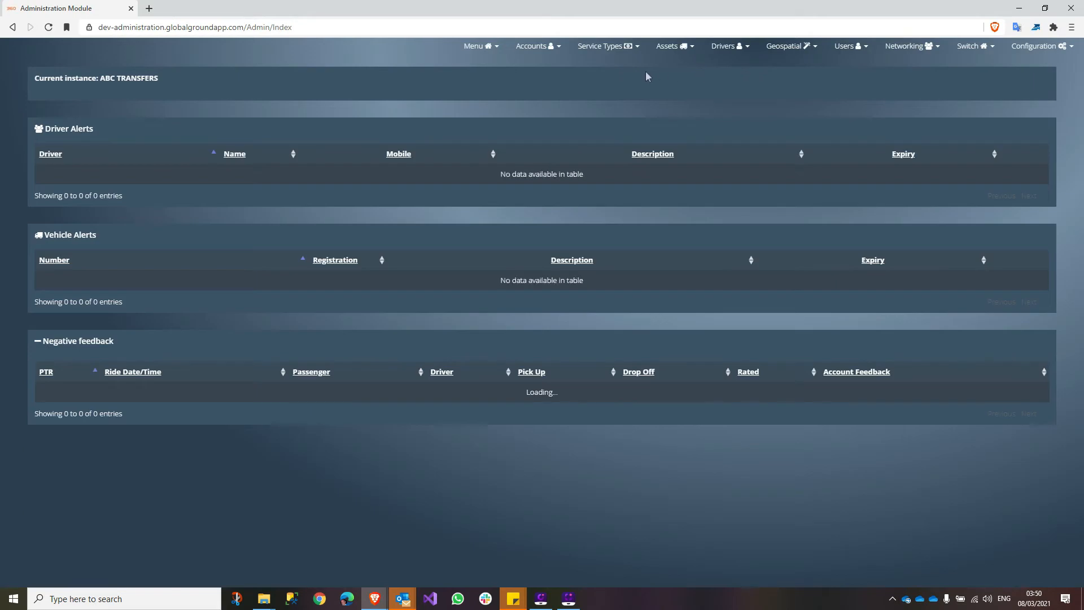
- Start a new vehicle under Assets and choose Spain as the registration country
click(671, 49)
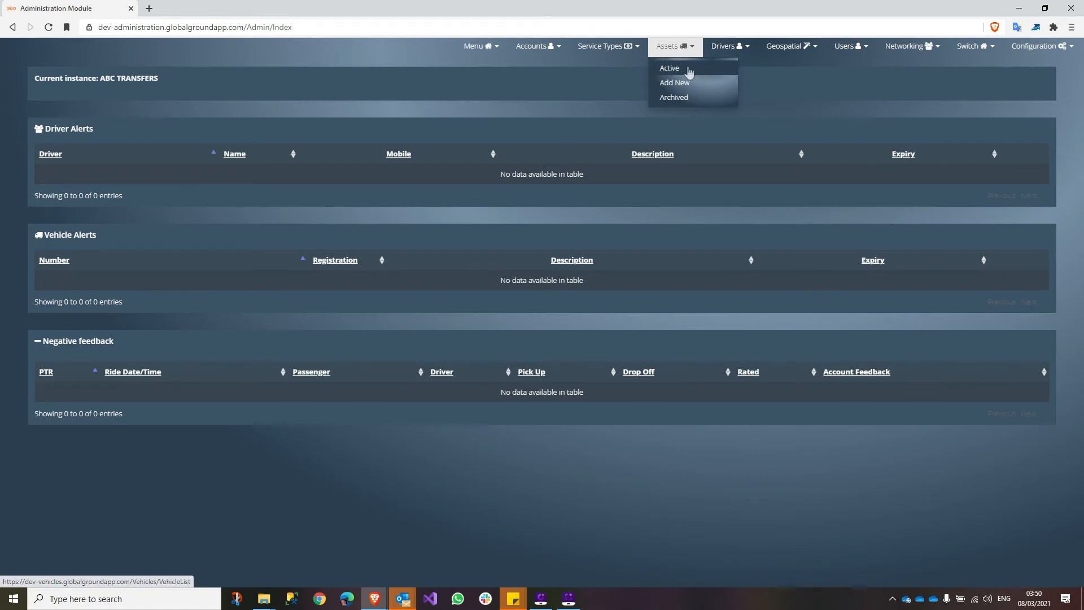
click(683, 84)
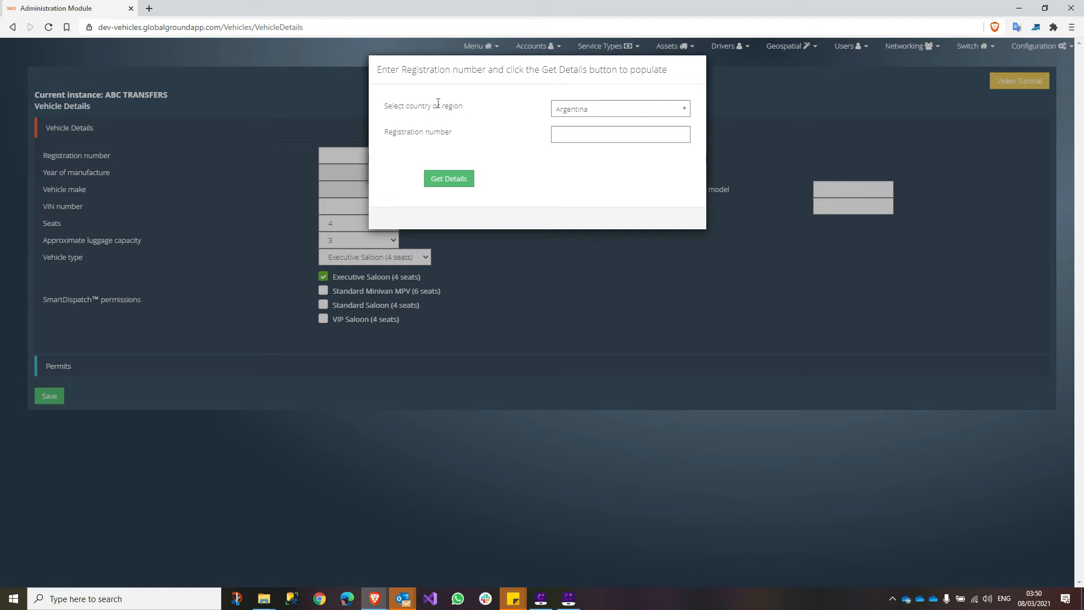
click(588, 112)
text(spai)
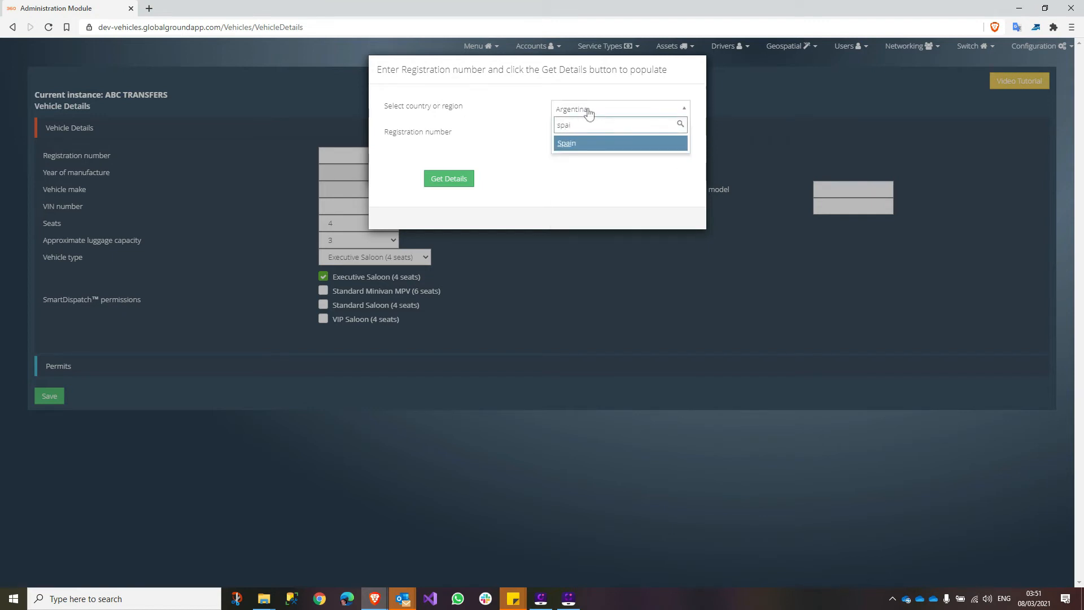
click(579, 144)
- Look up registration 5751 KSZ and accept the returned 2017 Jaguar E PACE data
click(587, 137)
text(5751 KSZ)
click(583, 161)
click(450, 180)
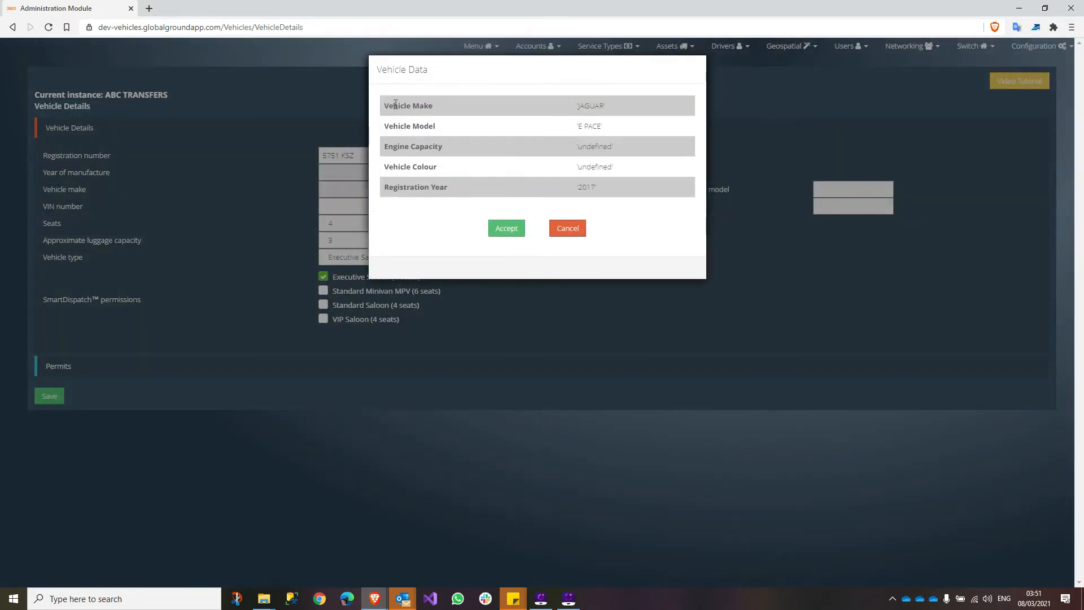
drag(388, 105, 588, 126)
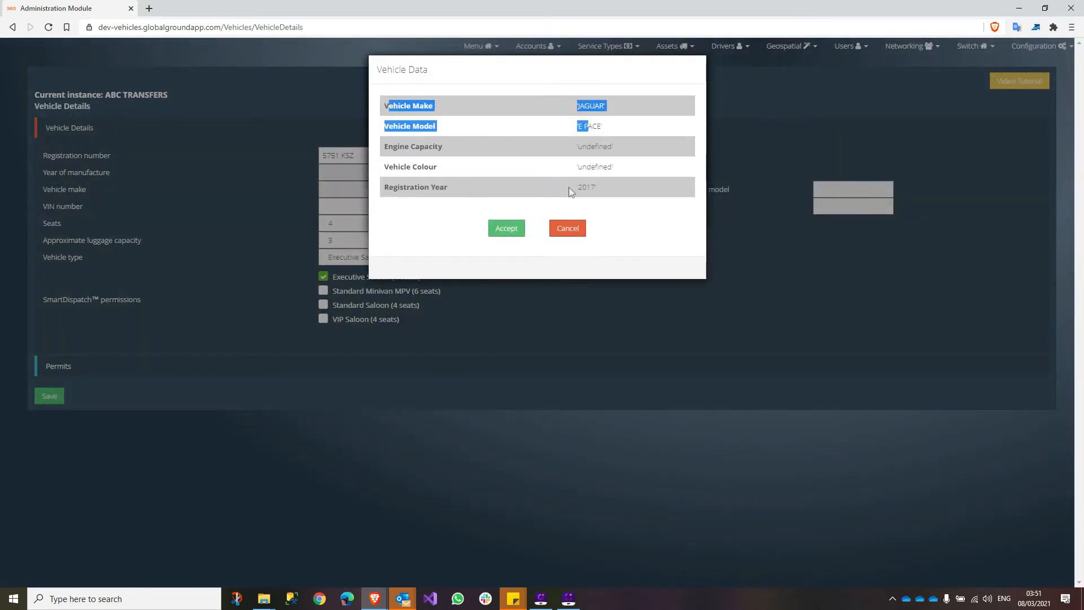
click(443, 189)
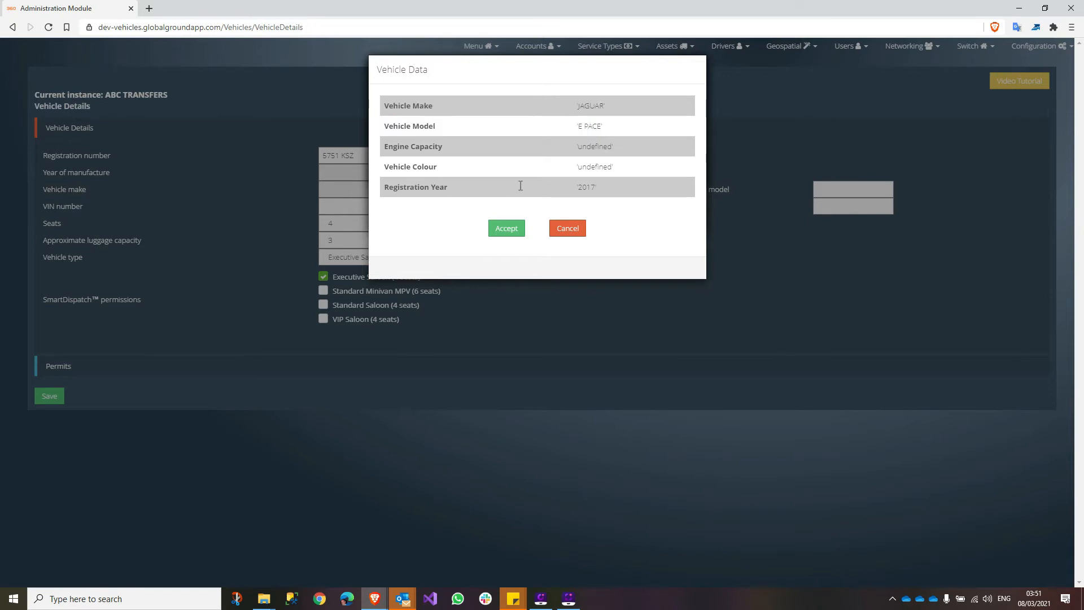
click(506, 228)
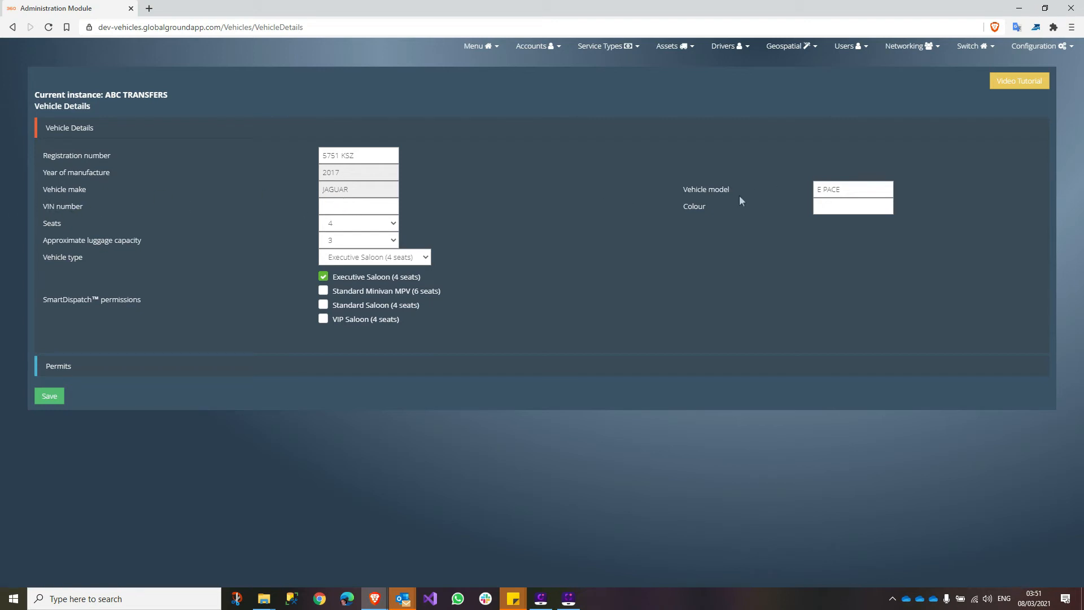
- Set the colour to WHITE, keep Executive Saloon type, and adjust VIP/Standard Saloon dispatch permissions
click(868, 208)
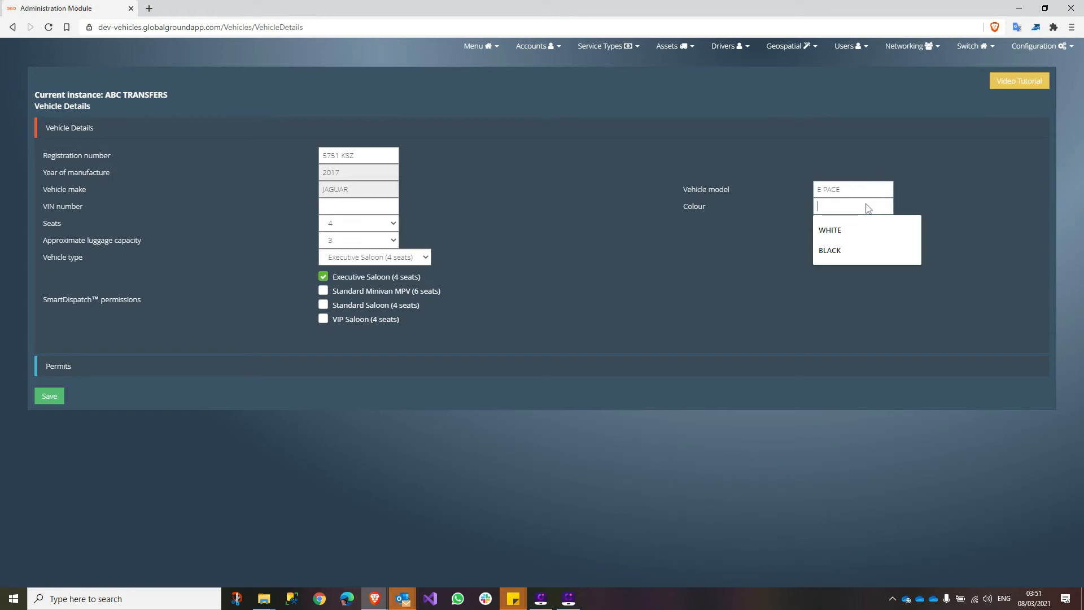
click(860, 231)
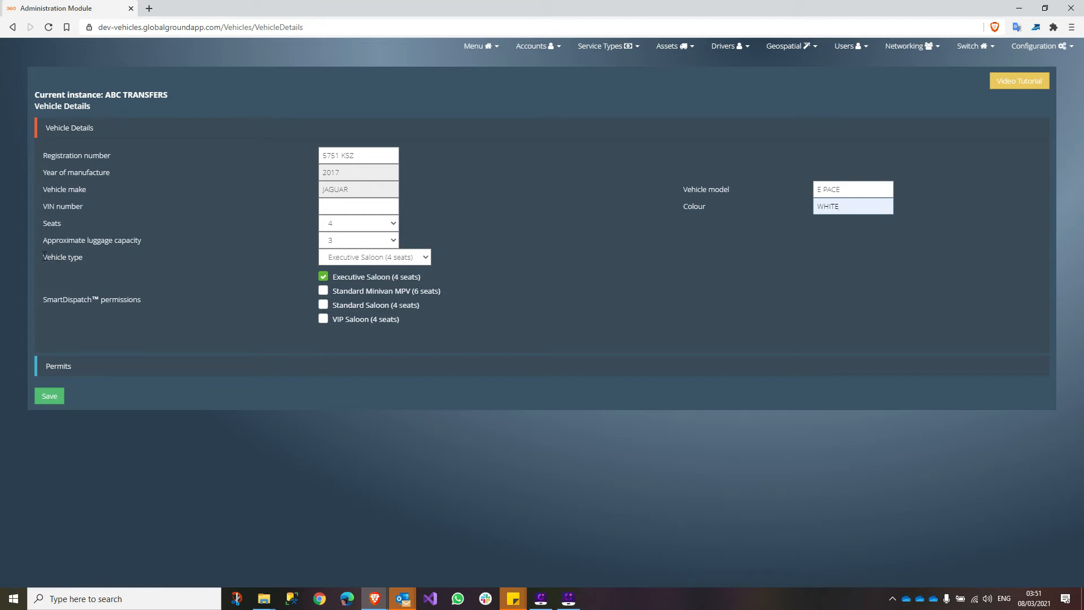
click(360, 258)
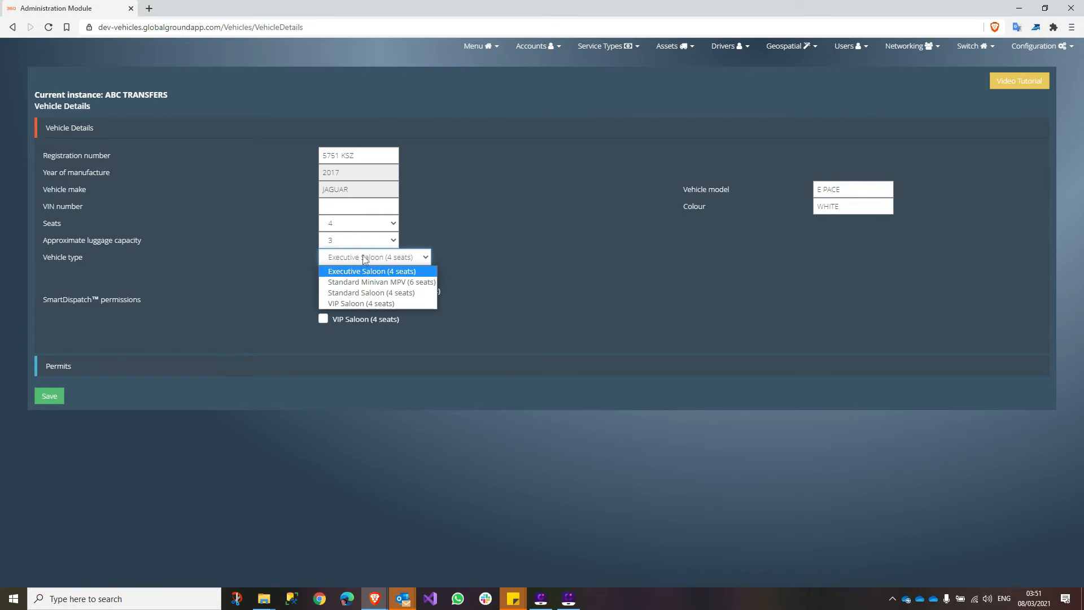
click(364, 258)
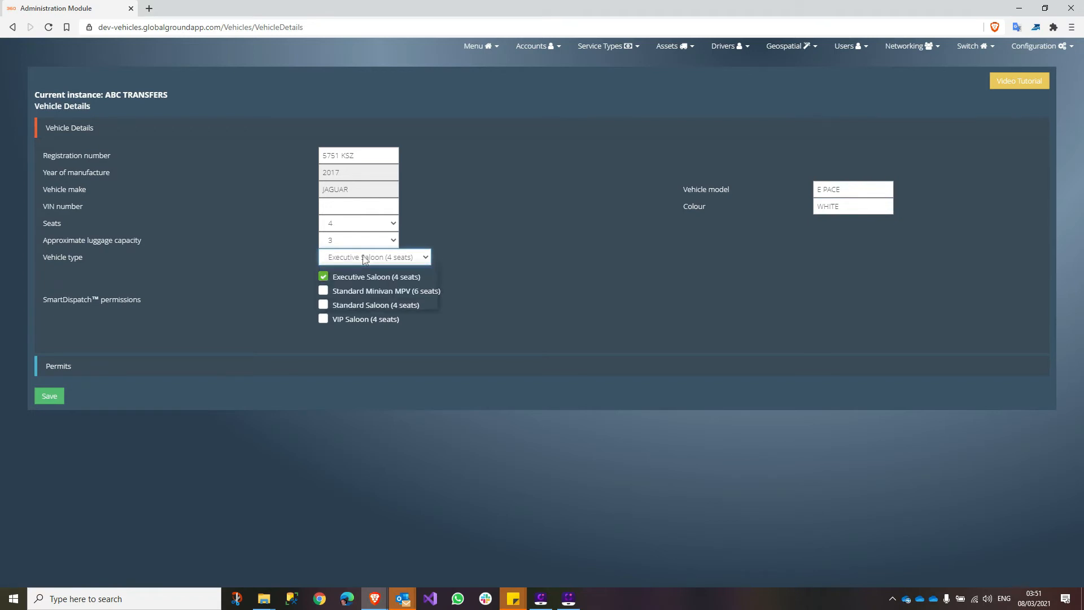
click(364, 258)
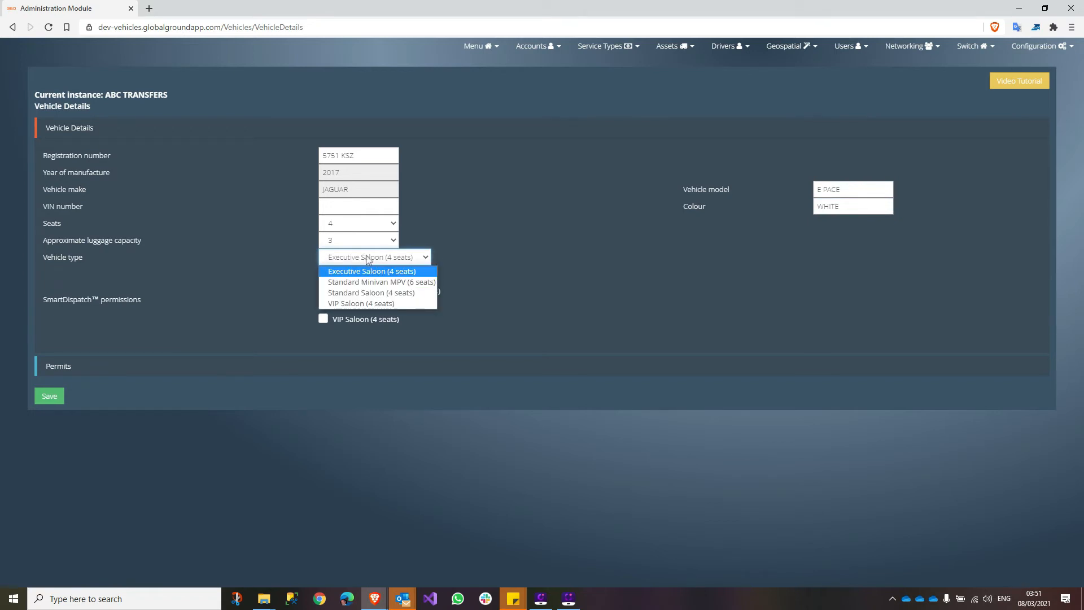
click(380, 273)
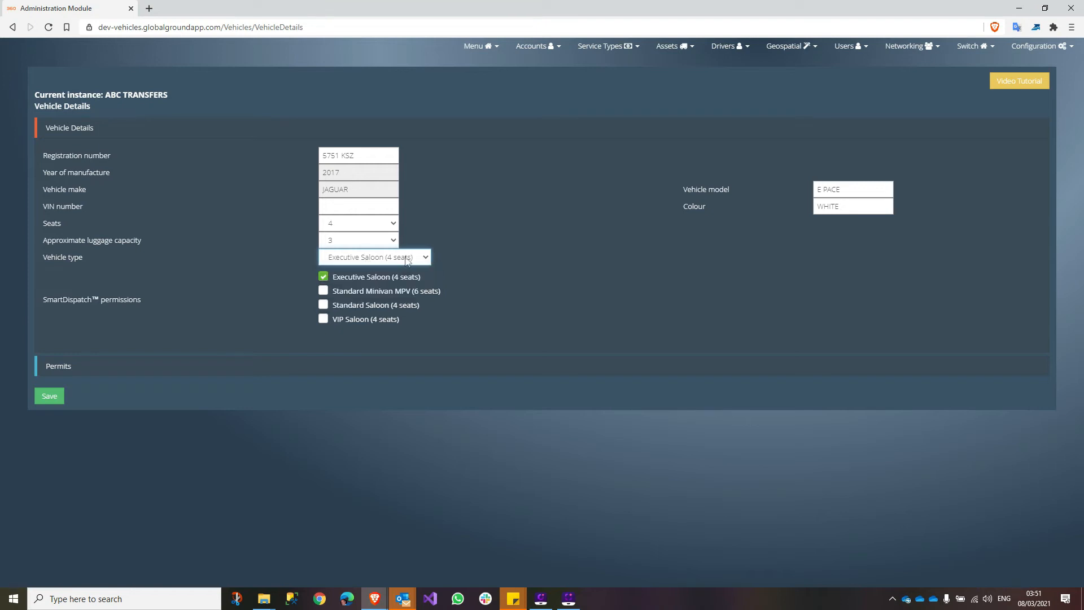
click(323, 319)
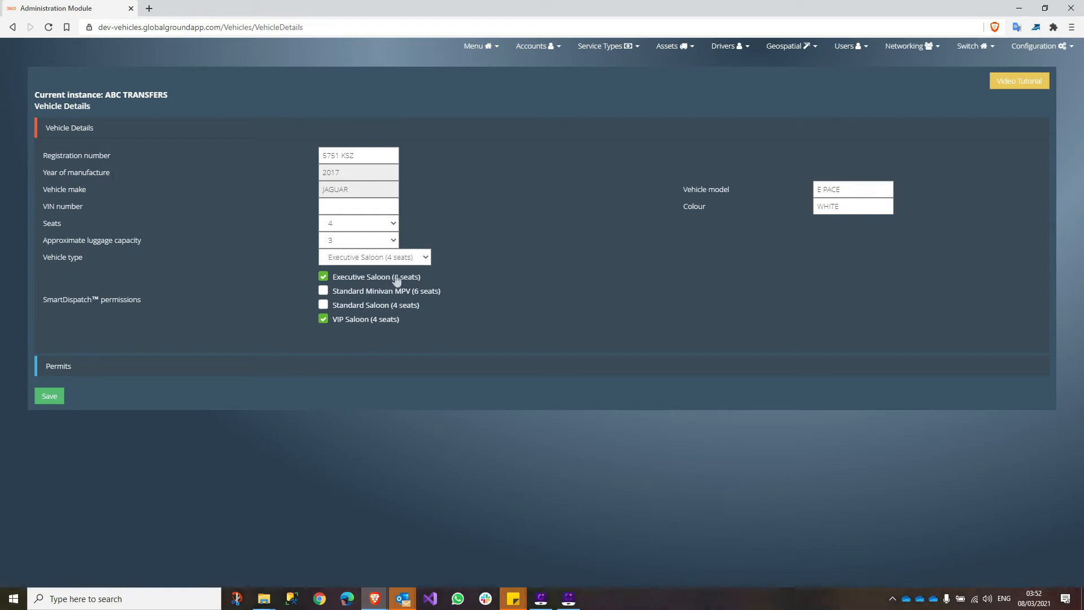
click(324, 306)
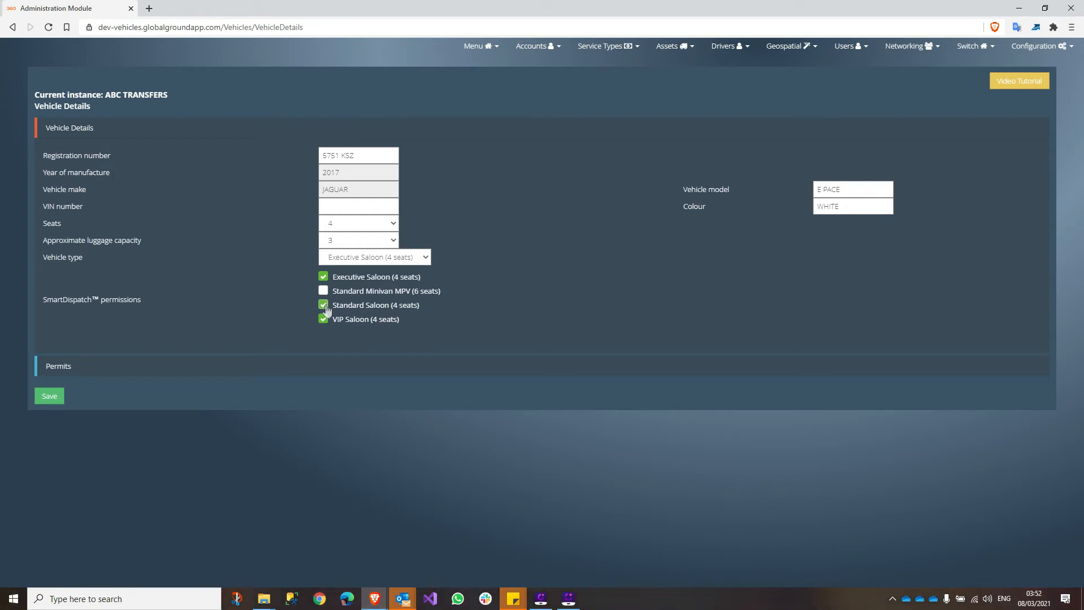
click(324, 320)
- Change the vehicle type via Standard Minivan MPV to VIP Saloon and allow Executive Saloon dispatch
click(360, 258)
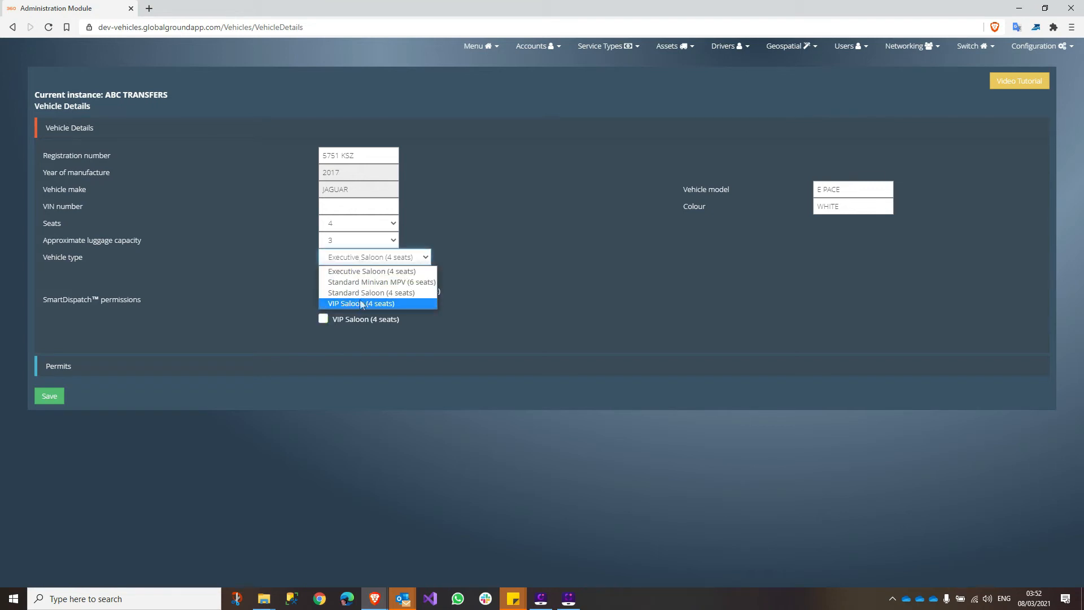
click(373, 283)
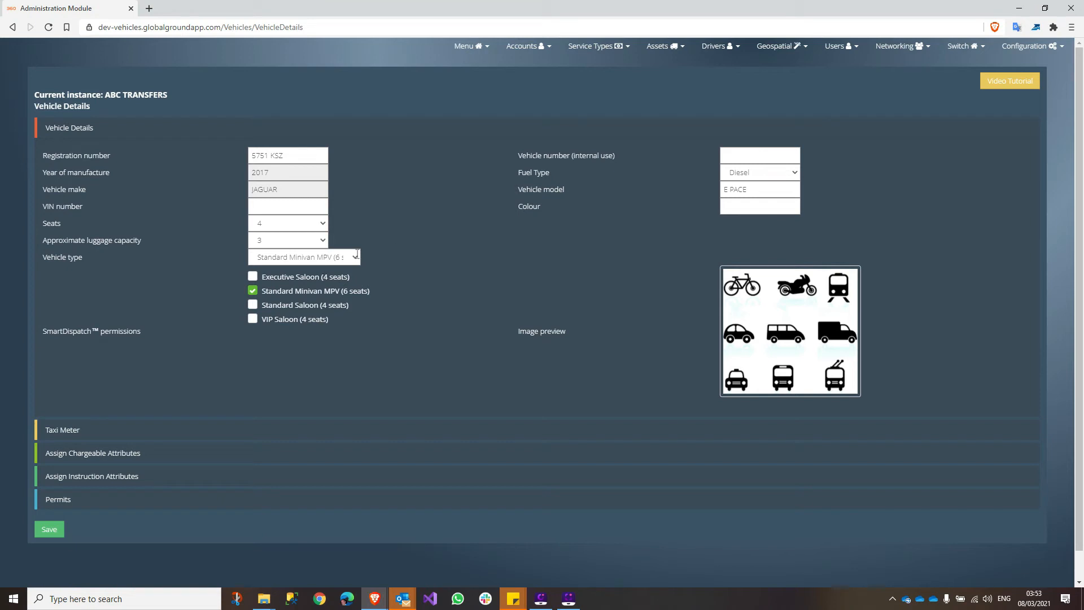
click(253, 306)
click(316, 258)
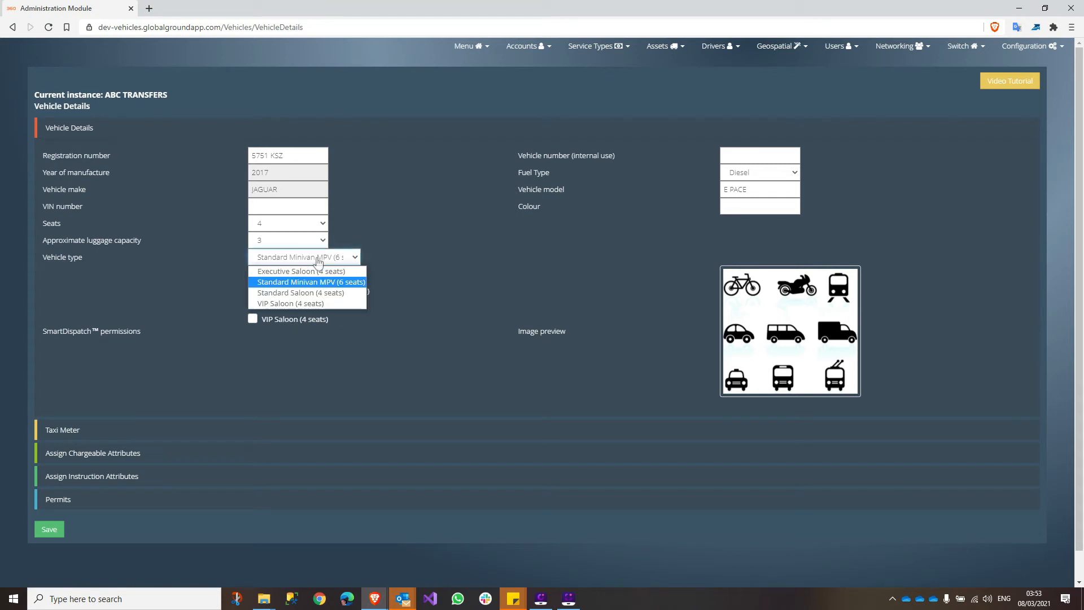
click(308, 303)
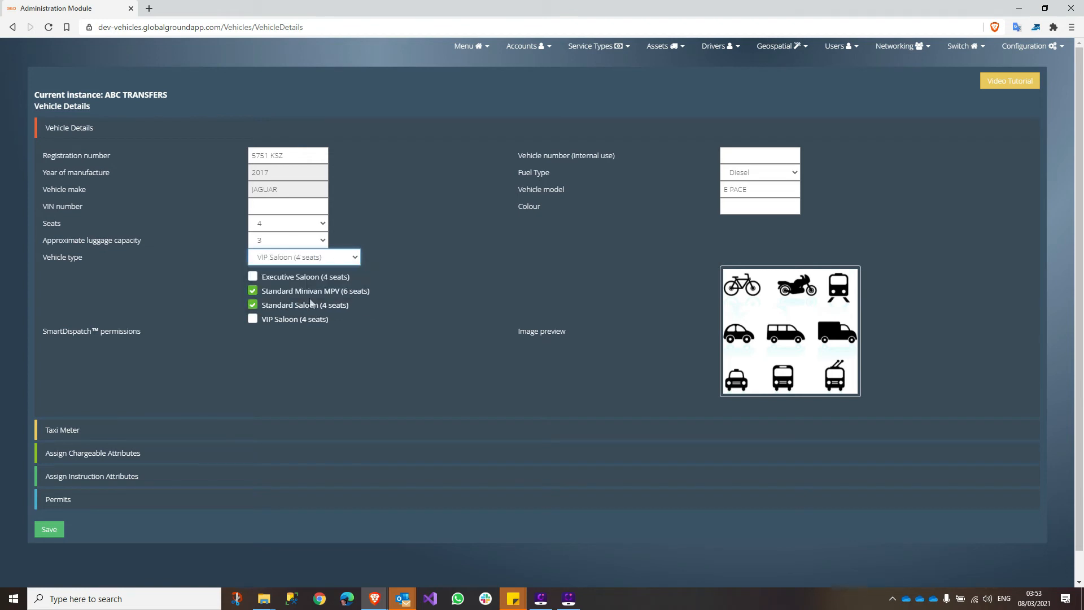
click(252, 277)
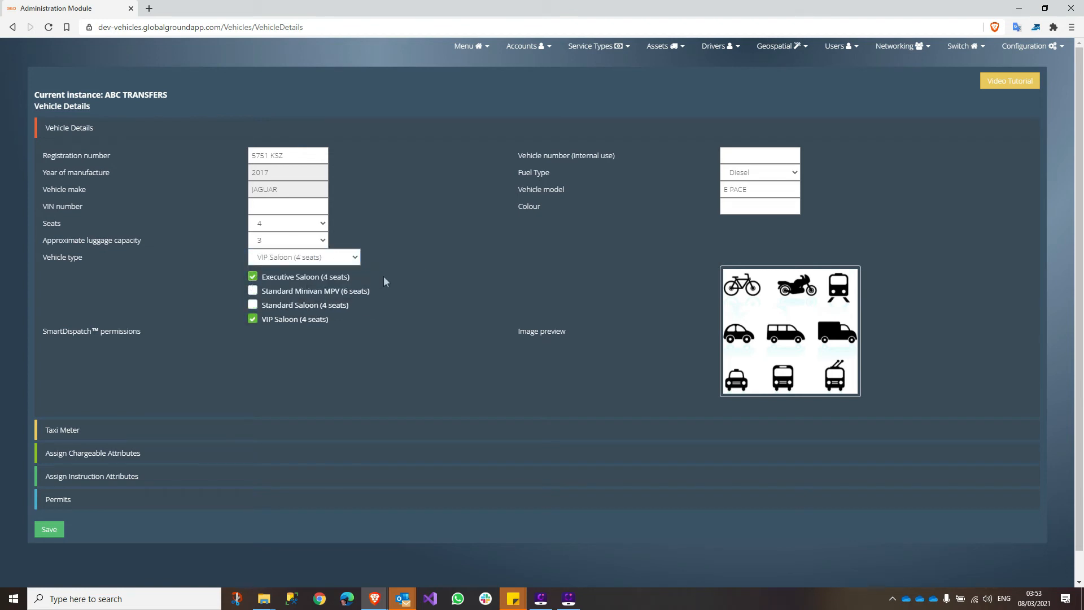
- Save the Jaguar 5751 KSZ to the Vehicle List, then show the Active Drivers list
click(50, 531)
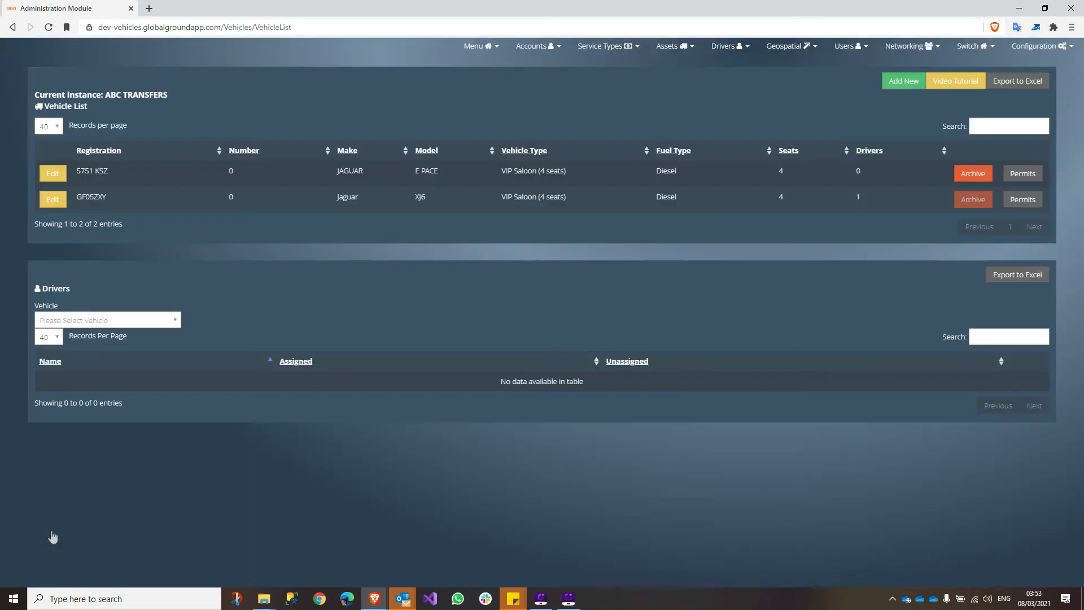
drag(78, 167, 739, 166)
click(702, 63)
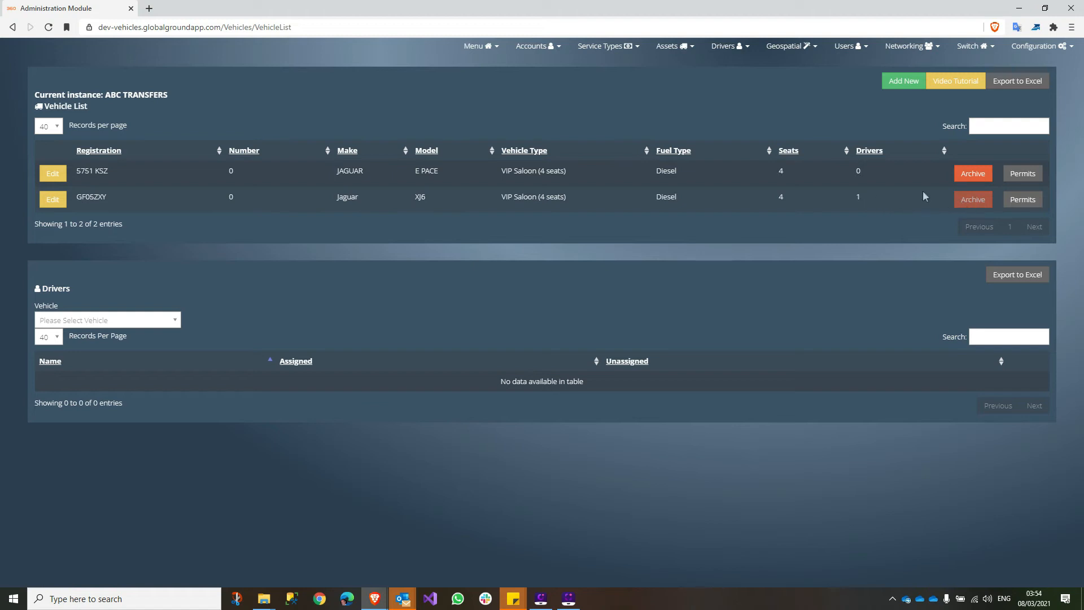
click(726, 46)
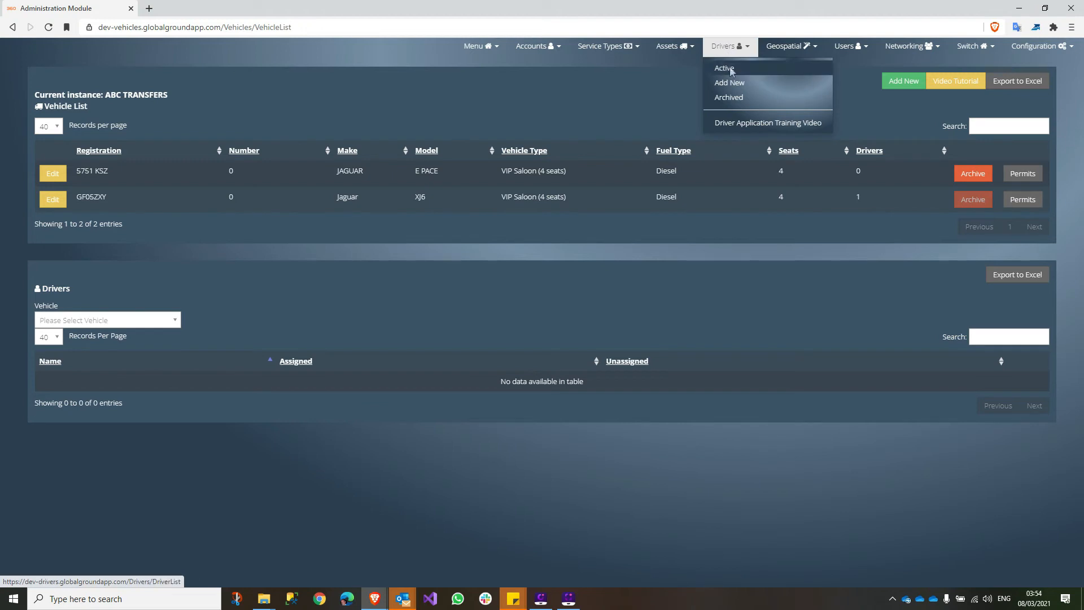
click(725, 69)
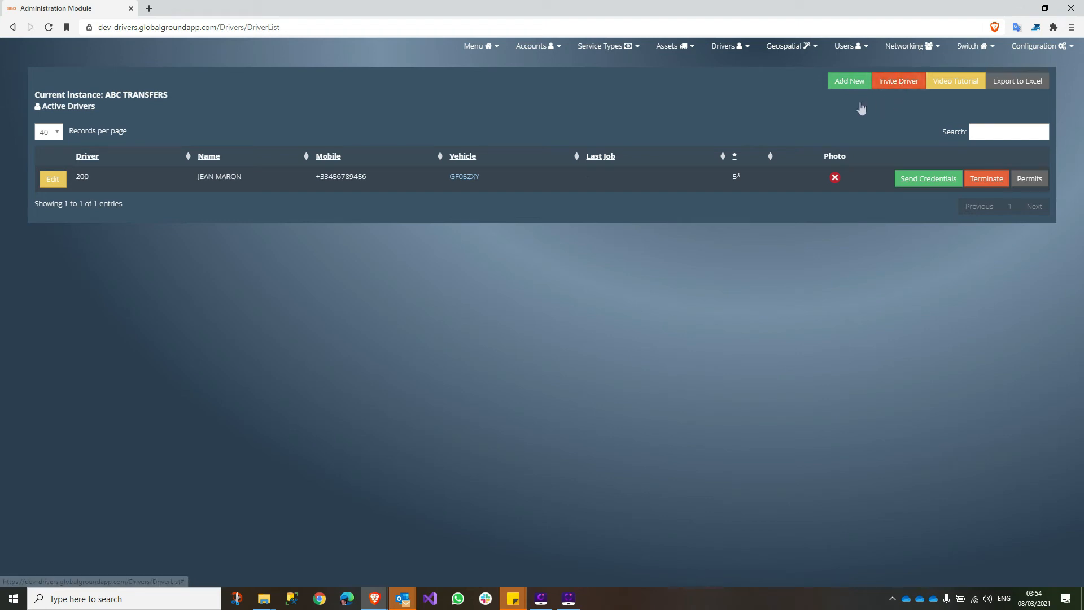
- Start a new driver record and enter the driver's full name and e-mail address
click(850, 84)
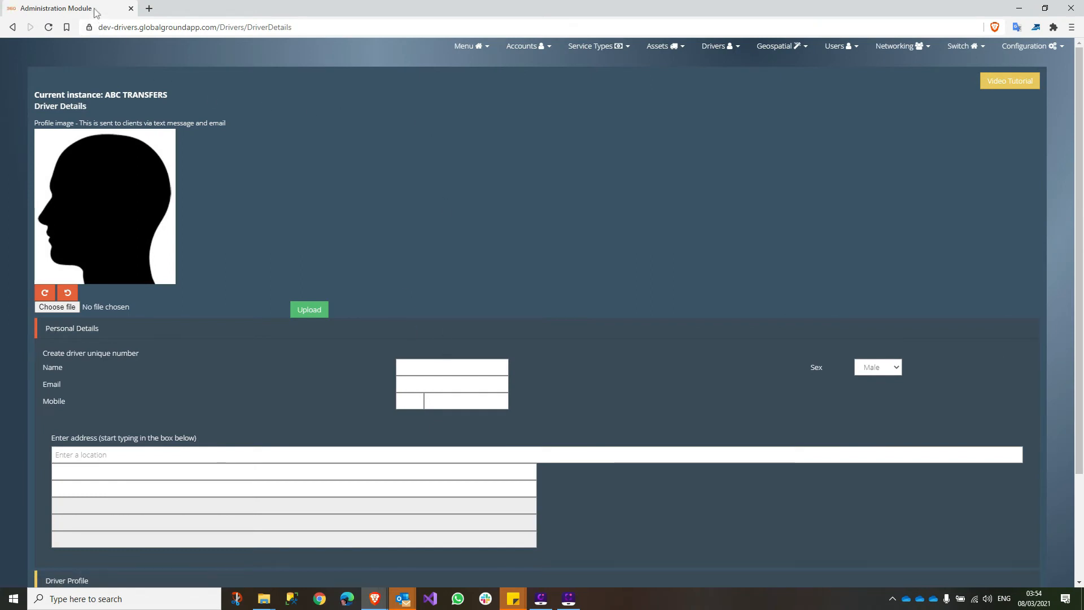
click(451, 367)
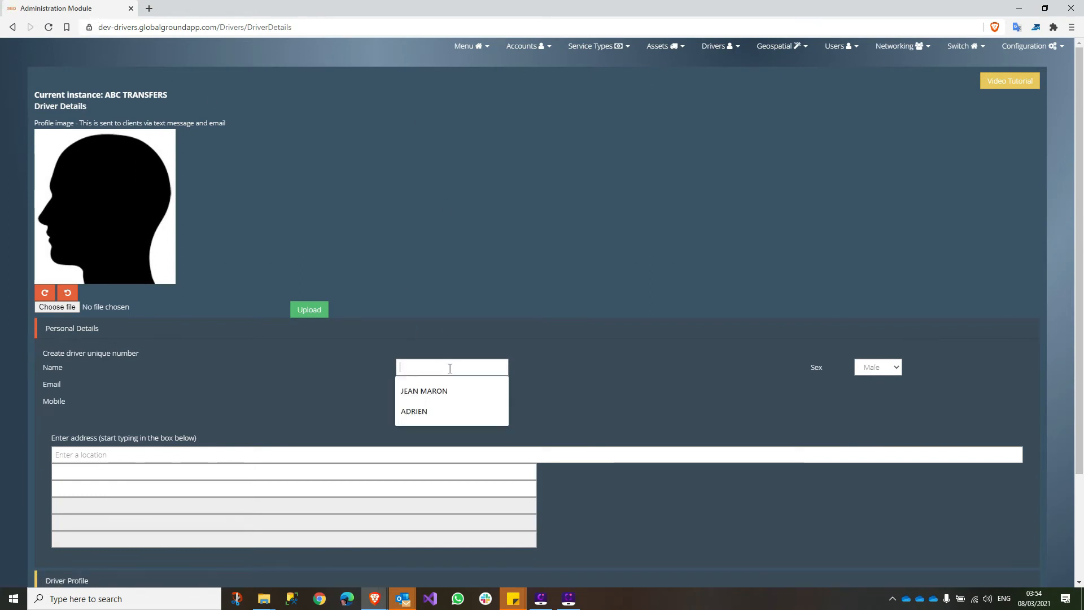
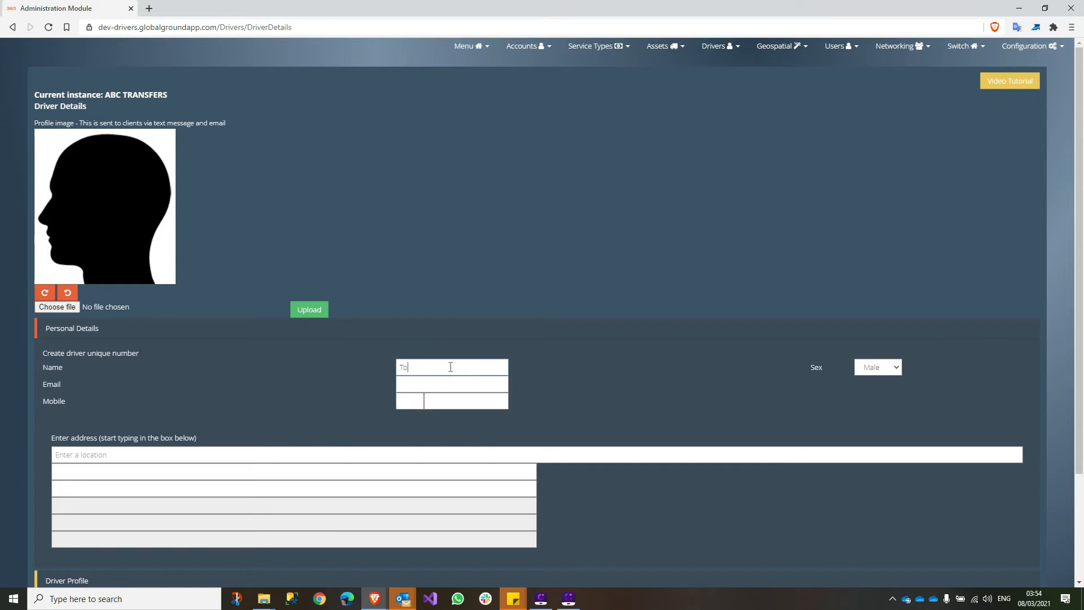
key(Tab)
click(427, 385)
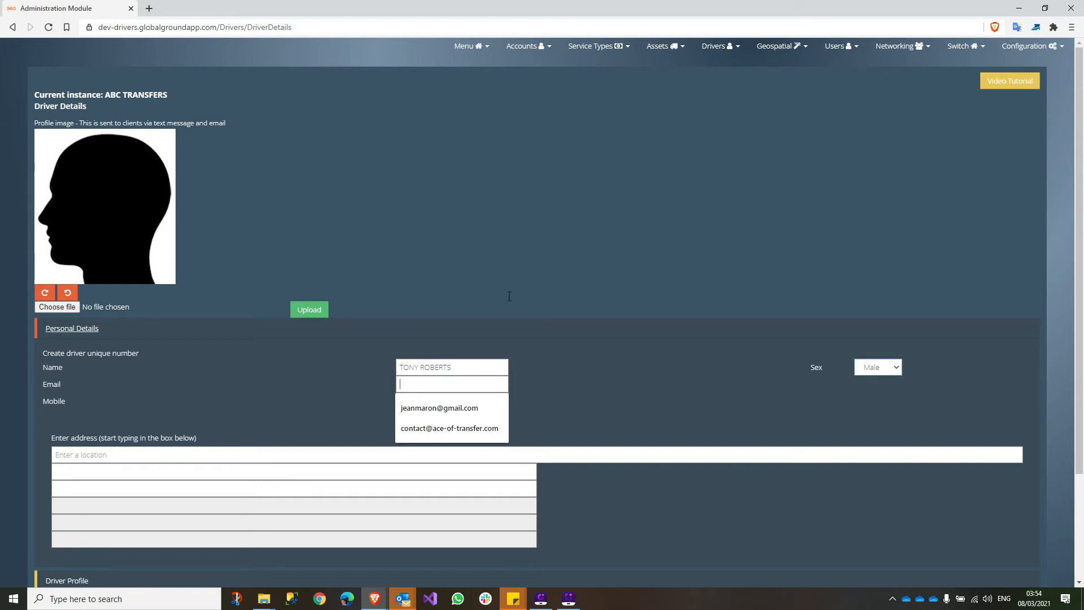
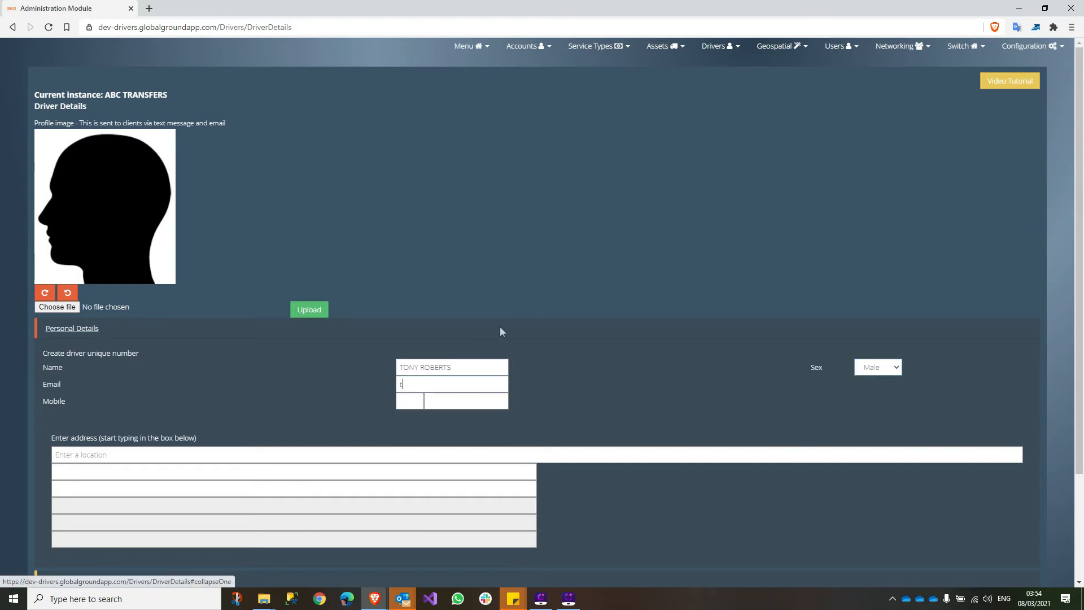
key(Tab)
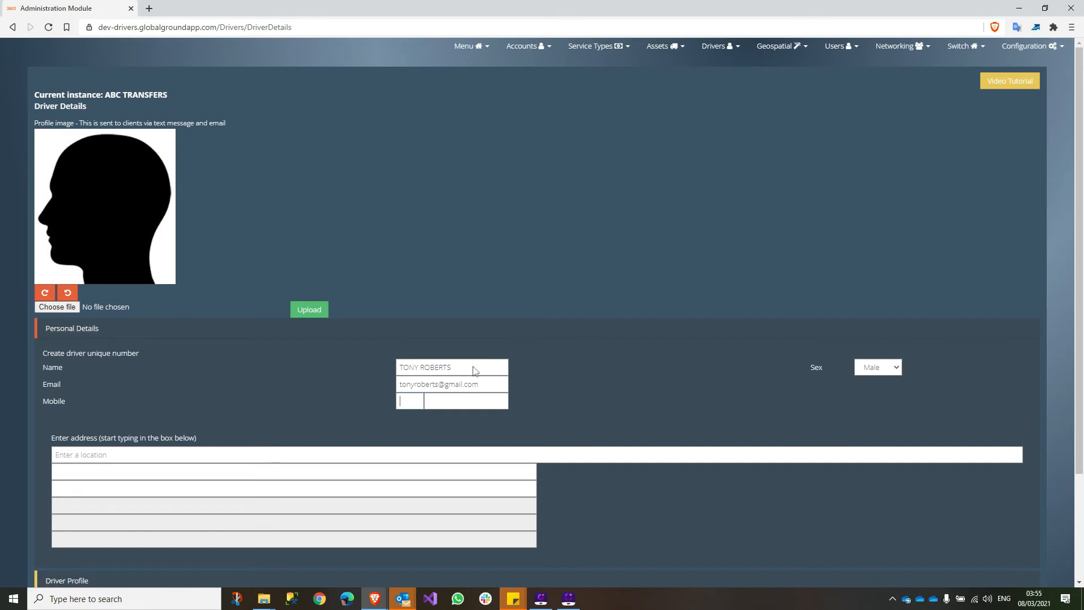
- Enter the driver's mobile country code and mobile number
text(33)
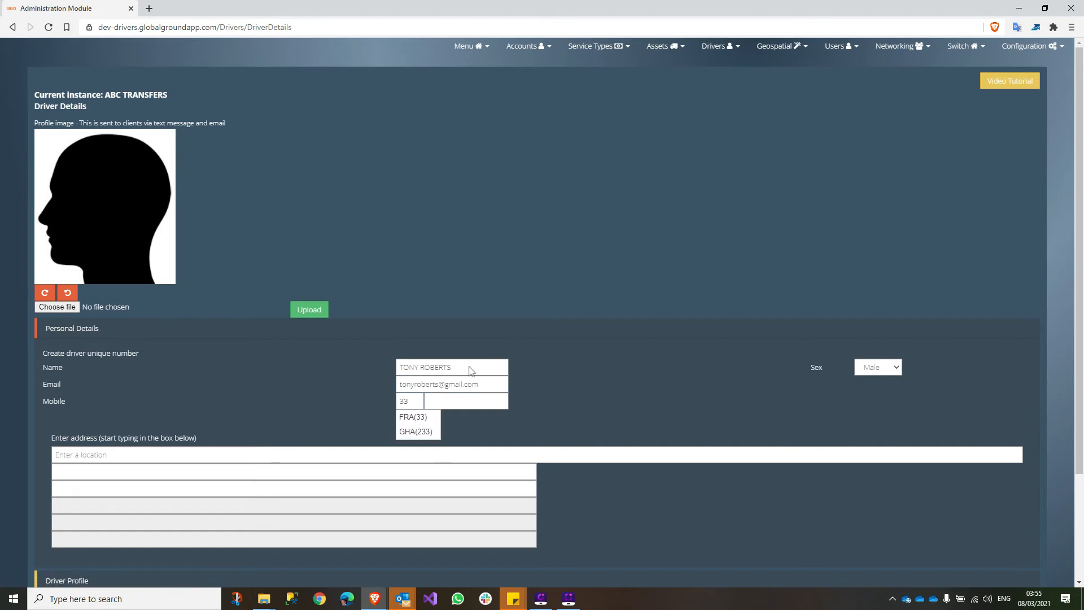
click(418, 418)
click(472, 402)
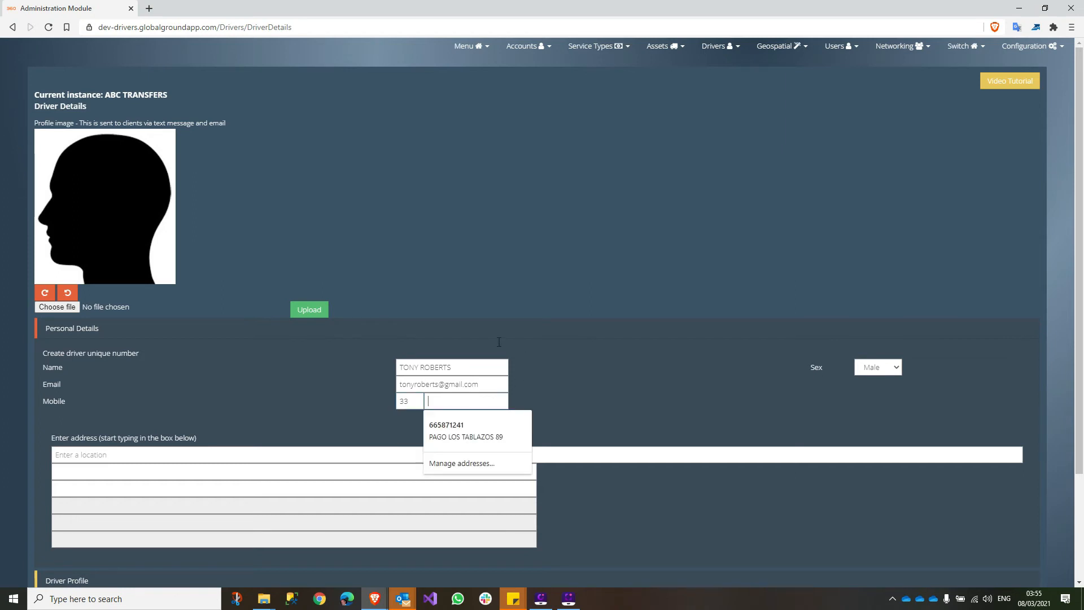
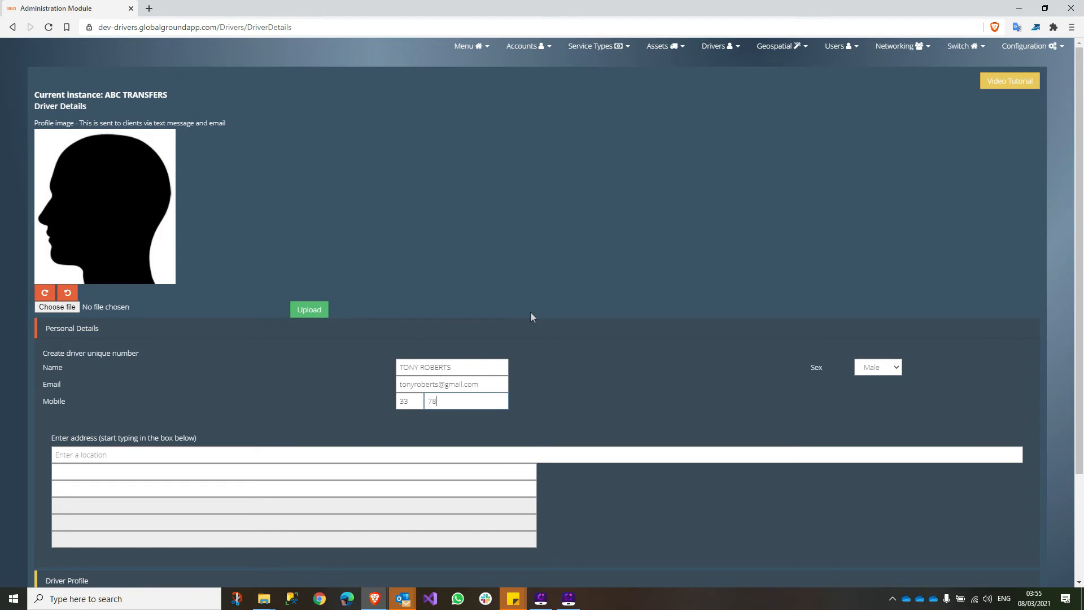
key(Tab)
- Fill in the driver's home street address from the suggestion plus house number, then expand Driver Profile
scroll(524, 299, down, 2)
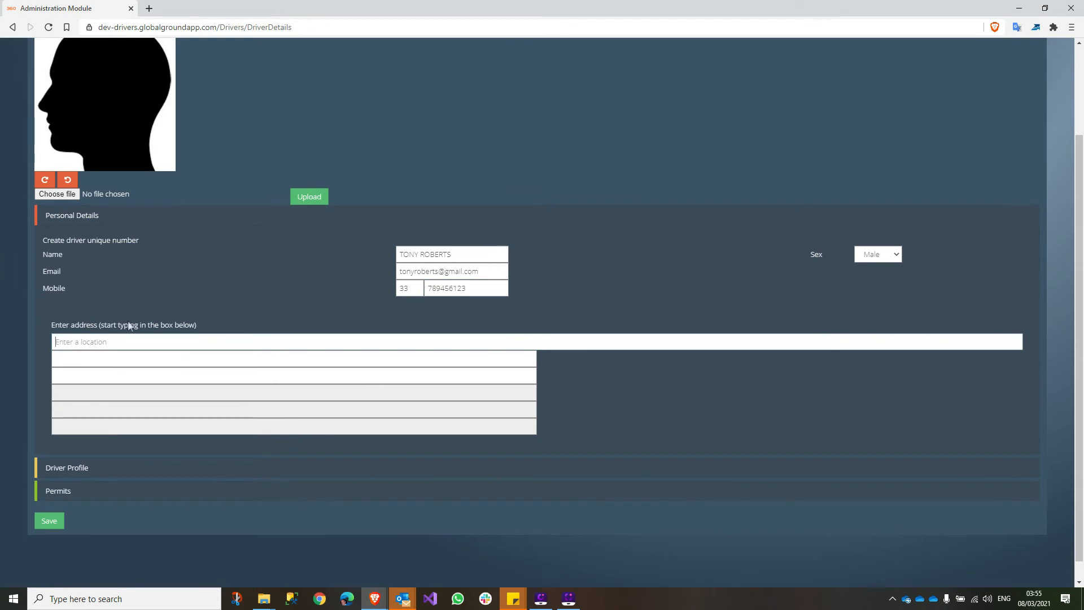
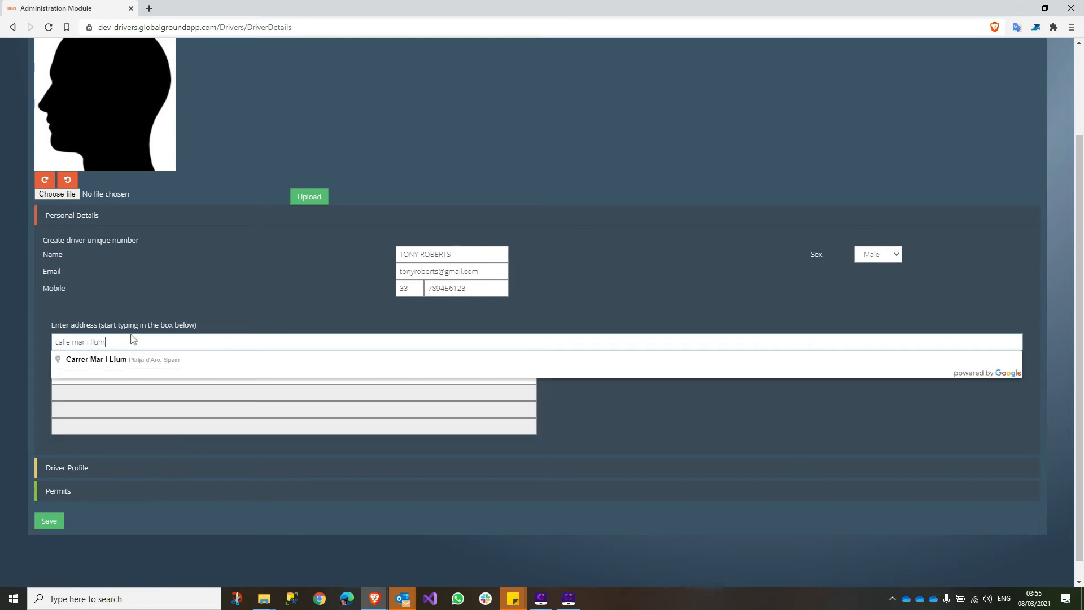
click(134, 361)
click(136, 357)
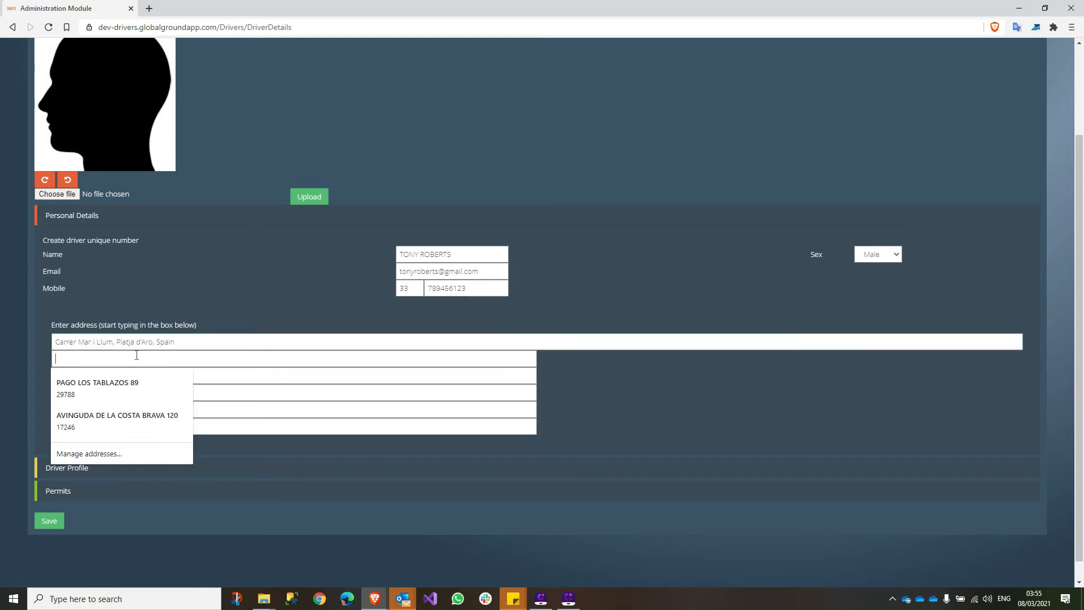
text(7)
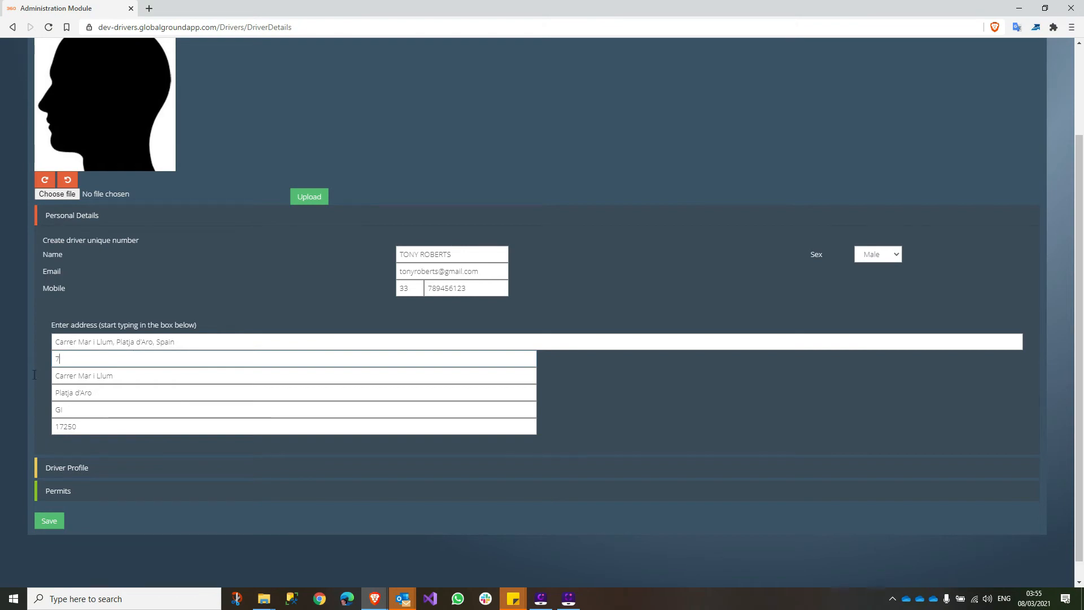
scroll(57, 407, down, 1)
click(71, 446)
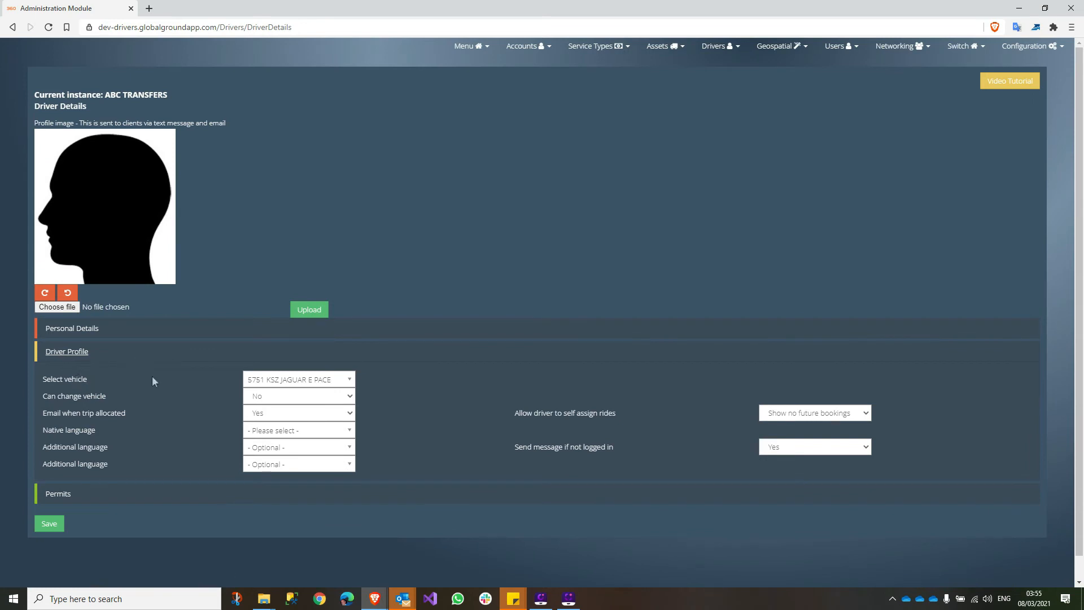
click(274, 380)
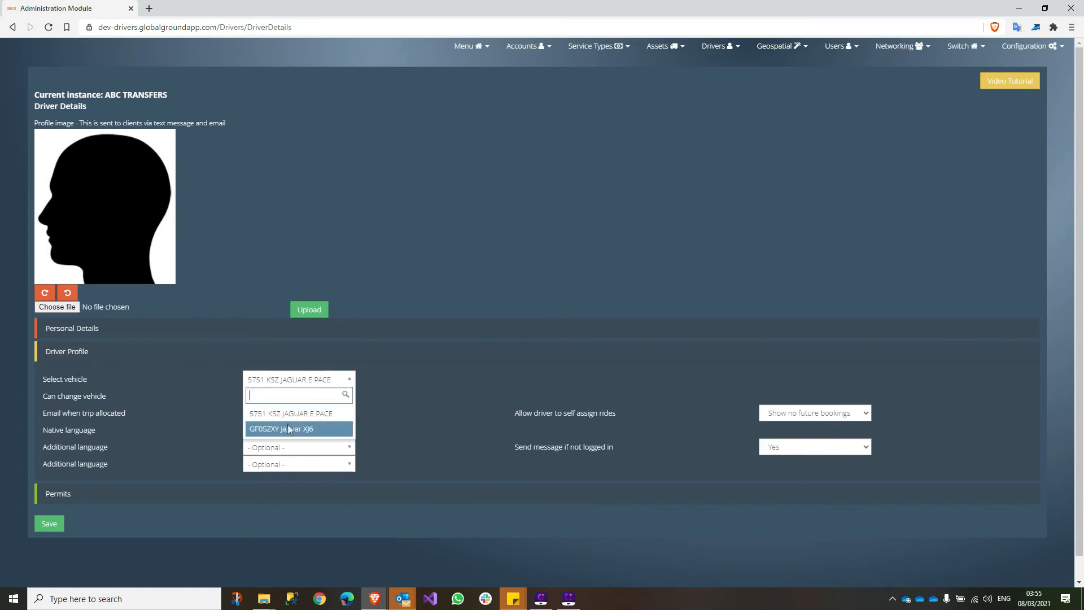
click(313, 415)
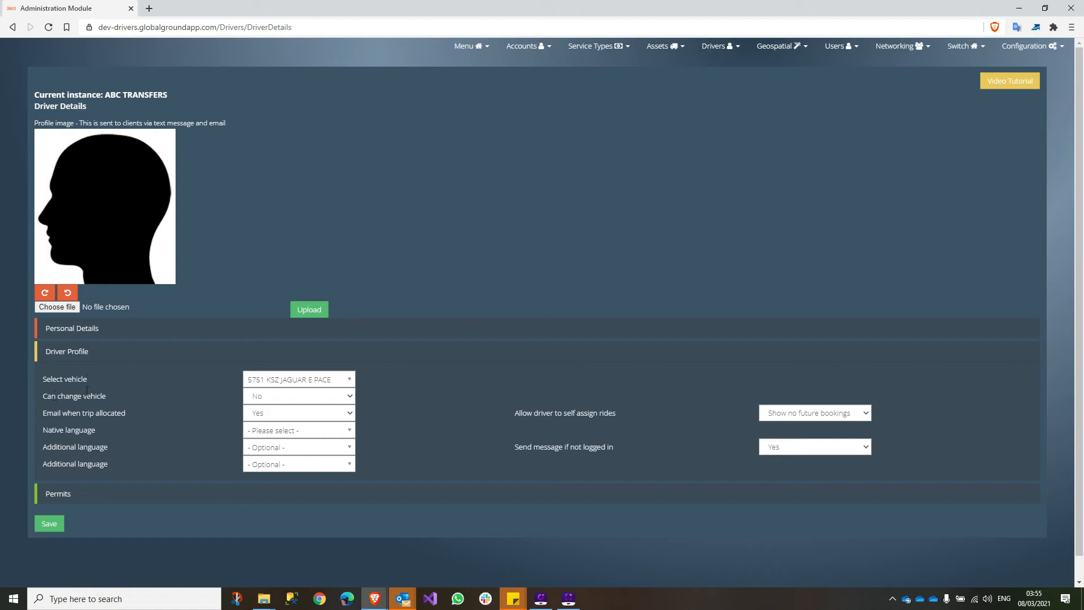
click(264, 396)
click(278, 398)
click(276, 432)
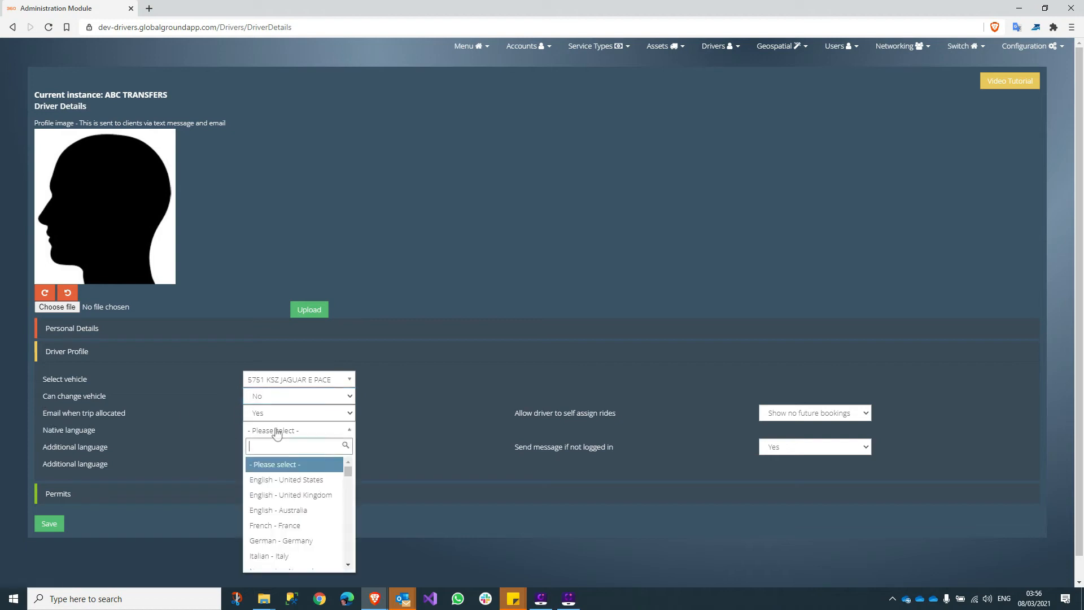
click(276, 432)
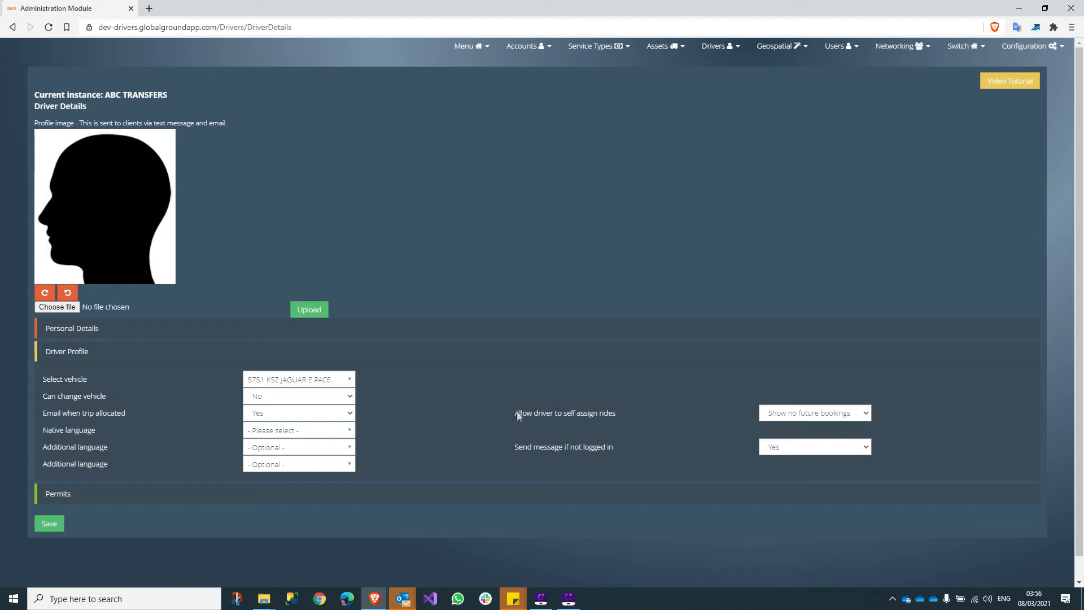
drag(517, 416, 609, 416)
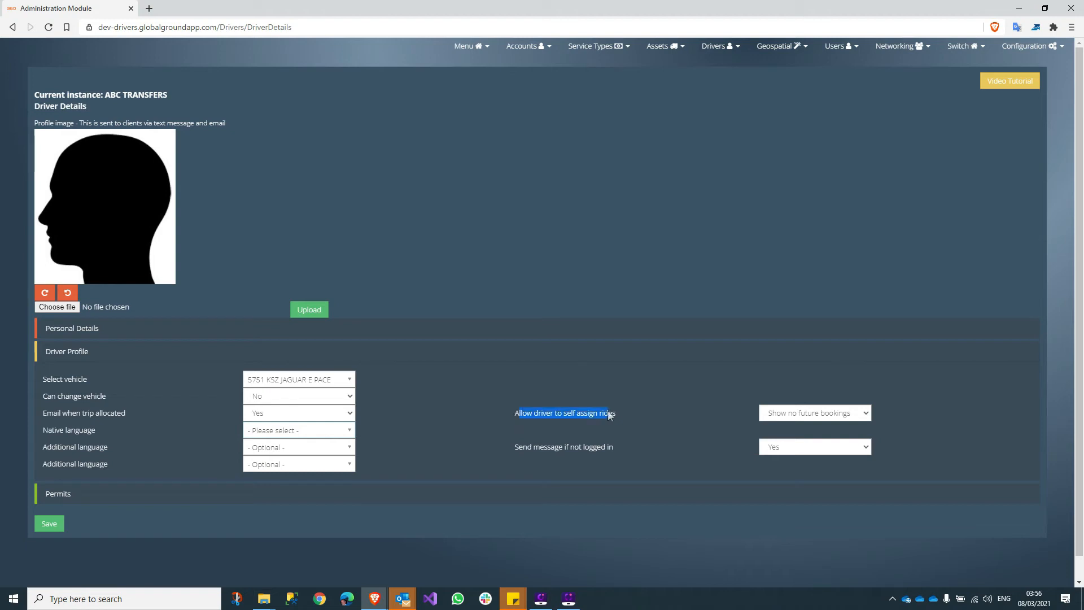
click(817, 415)
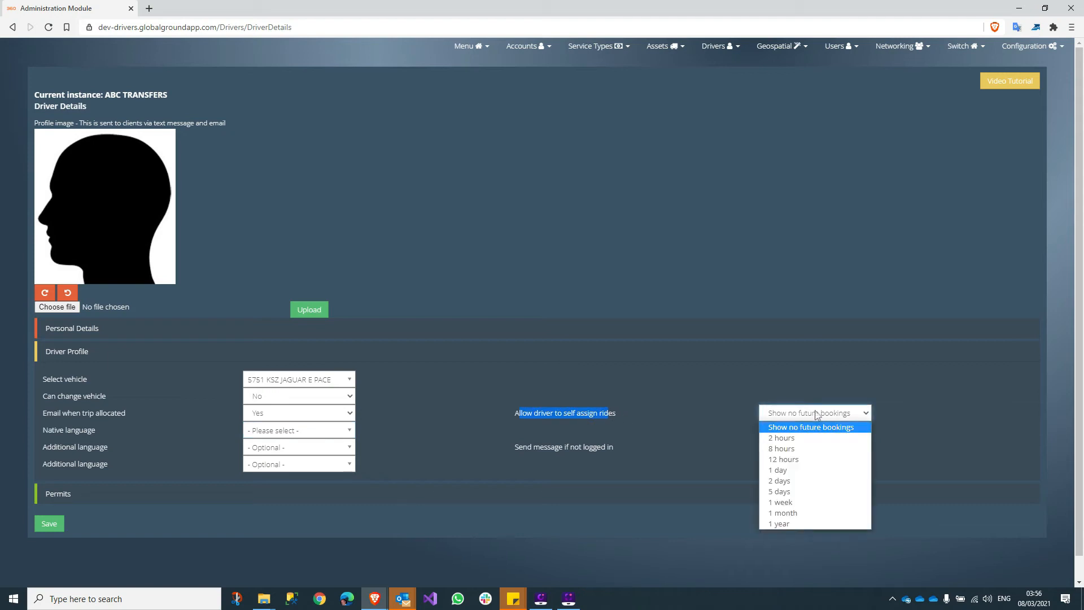
click(817, 415)
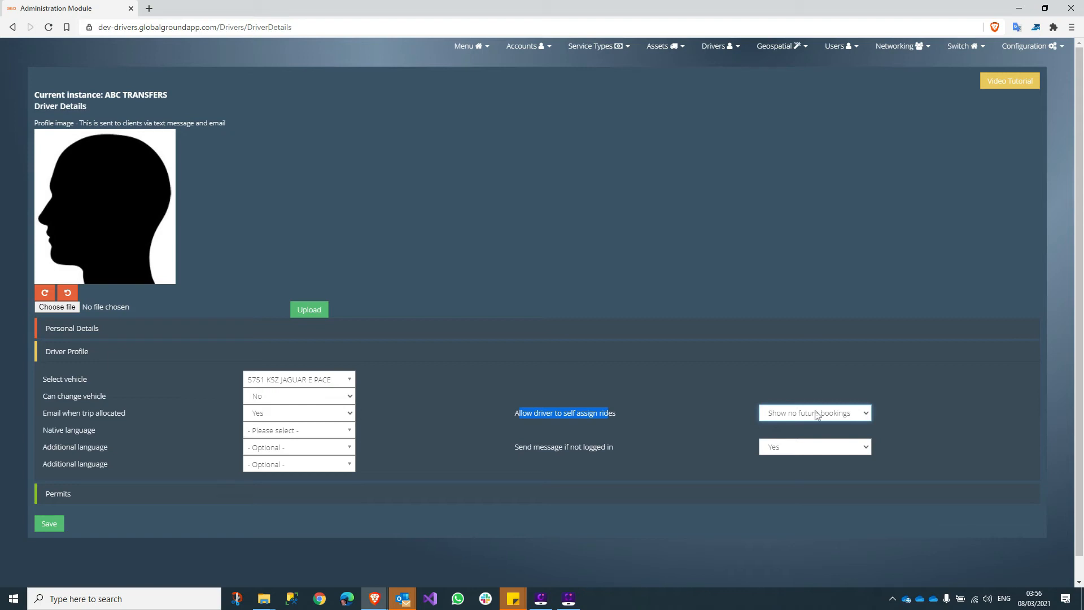
click(832, 414)
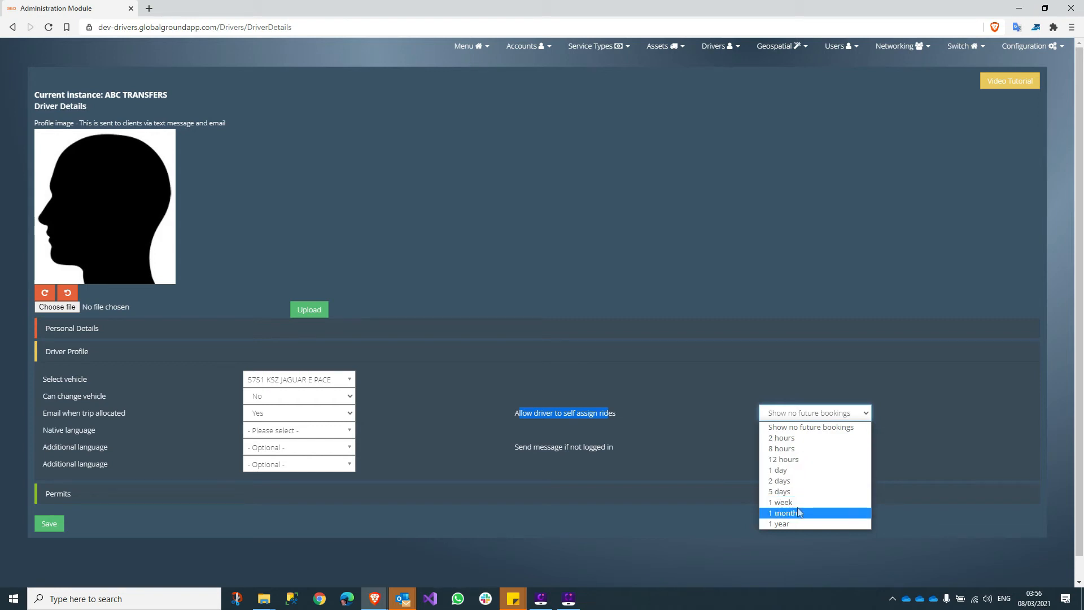
click(590, 413)
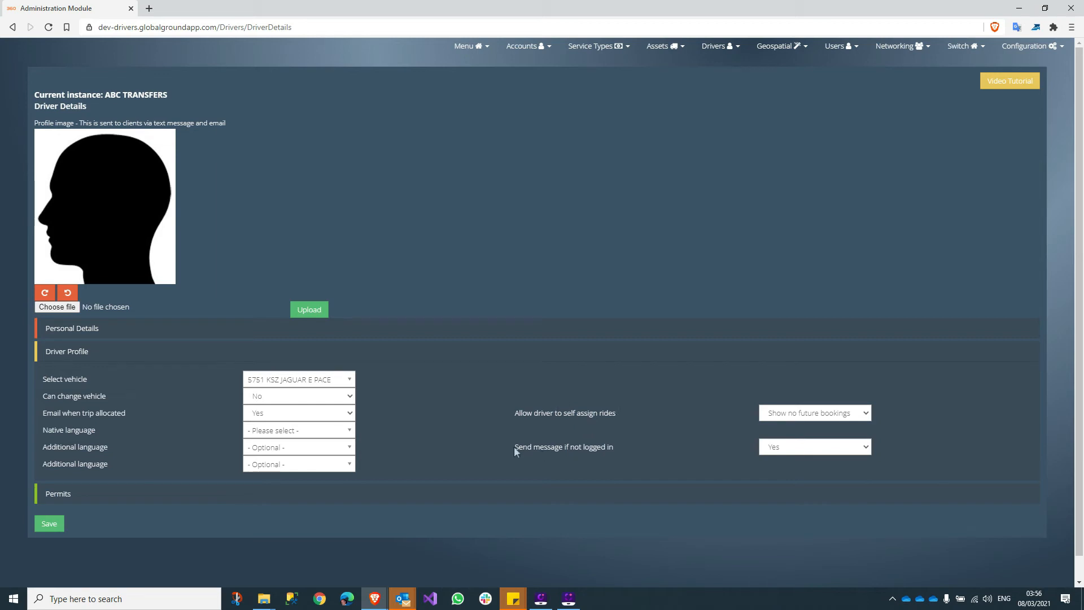
drag(515, 450, 625, 452)
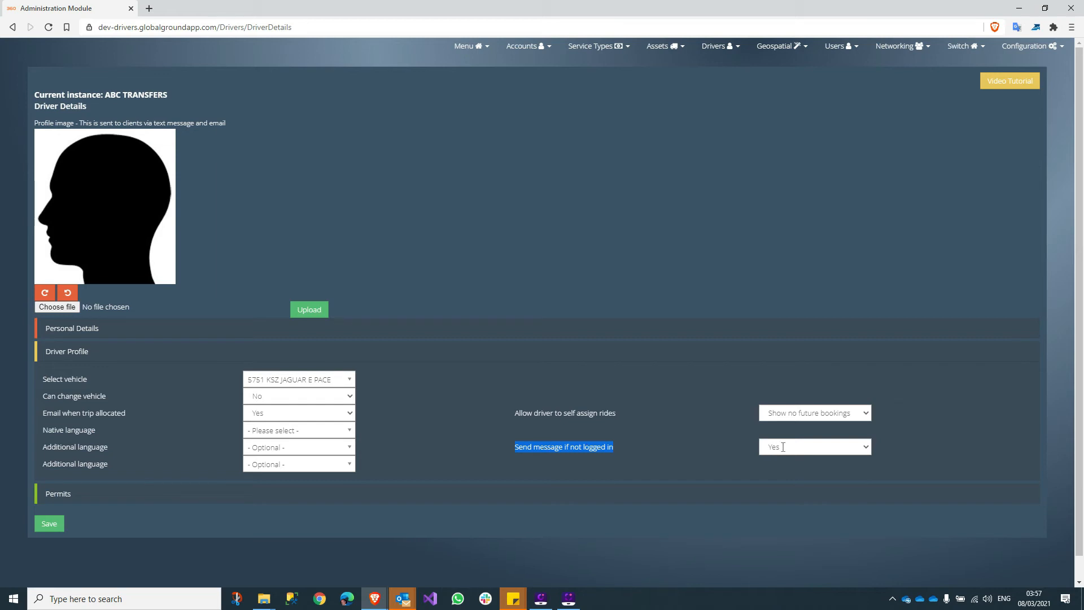
- Keep 'Send message if not logged in' set to Yes and save the driver profile
click(783, 447)
click(785, 447)
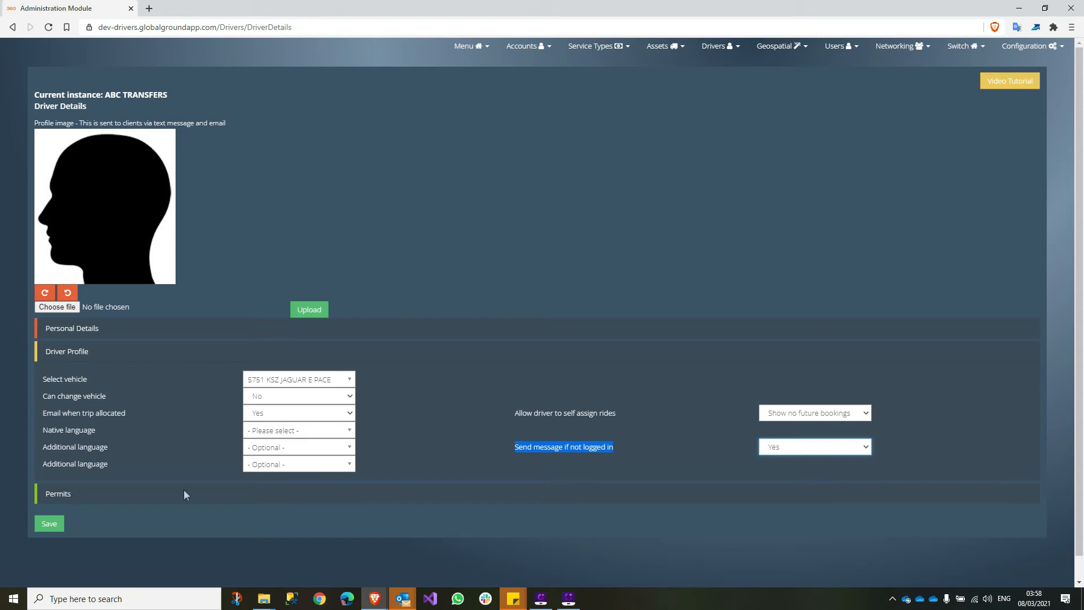
click(50, 524)
- Go to the Dispatch Centre from the main menu
scroll(519, 209, up, 1)
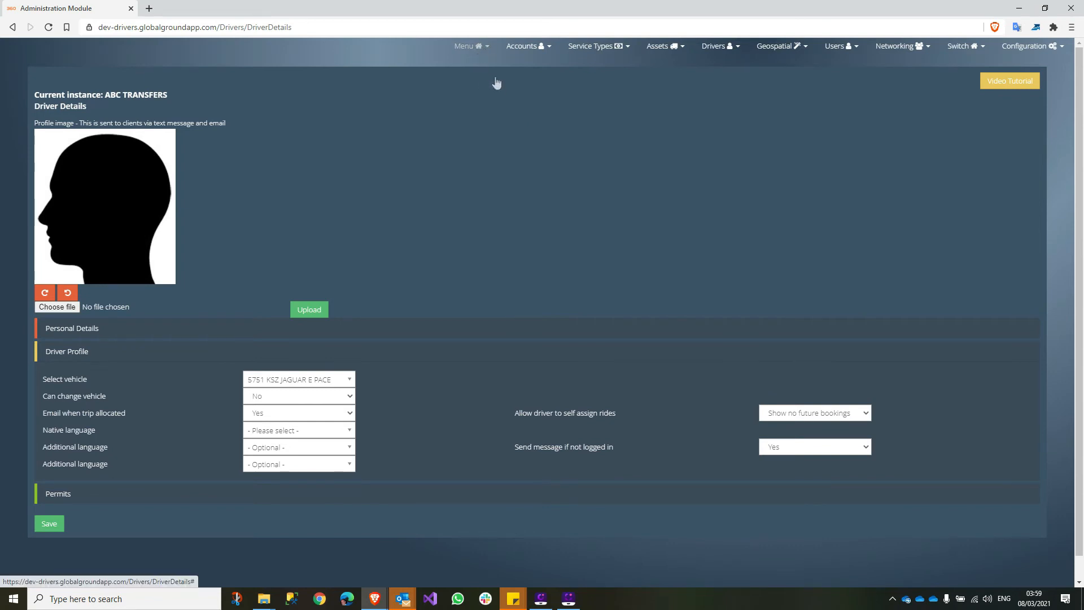
click(479, 49)
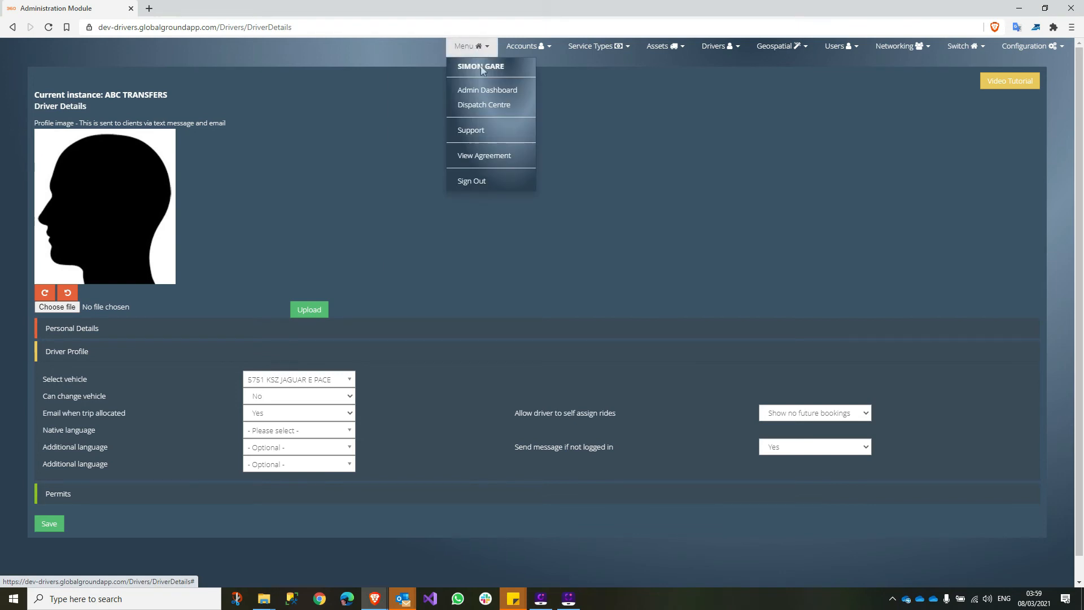
click(478, 107)
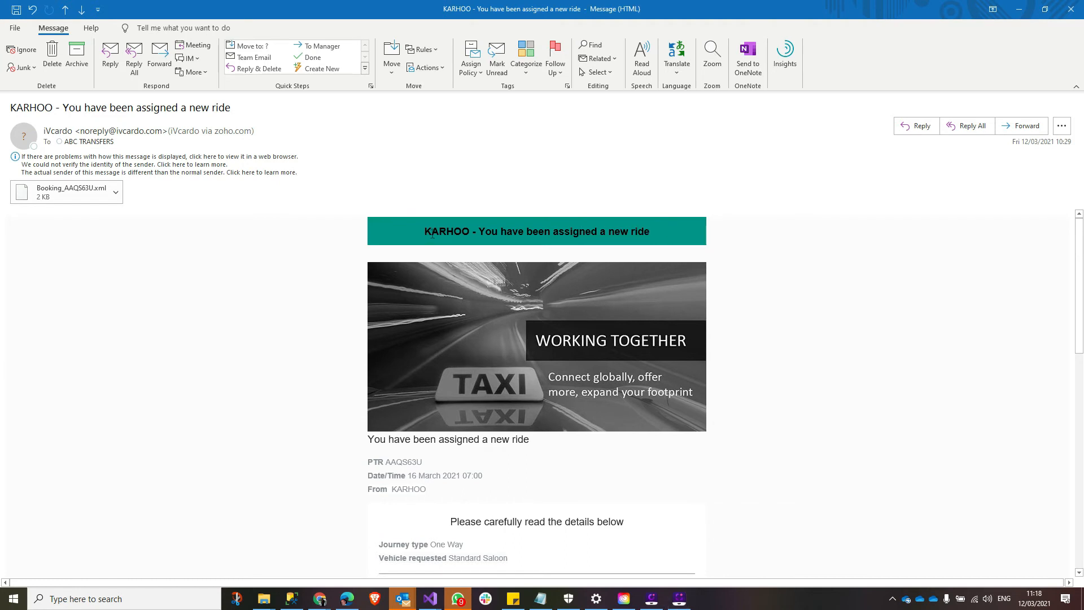
drag(424, 231, 715, 238)
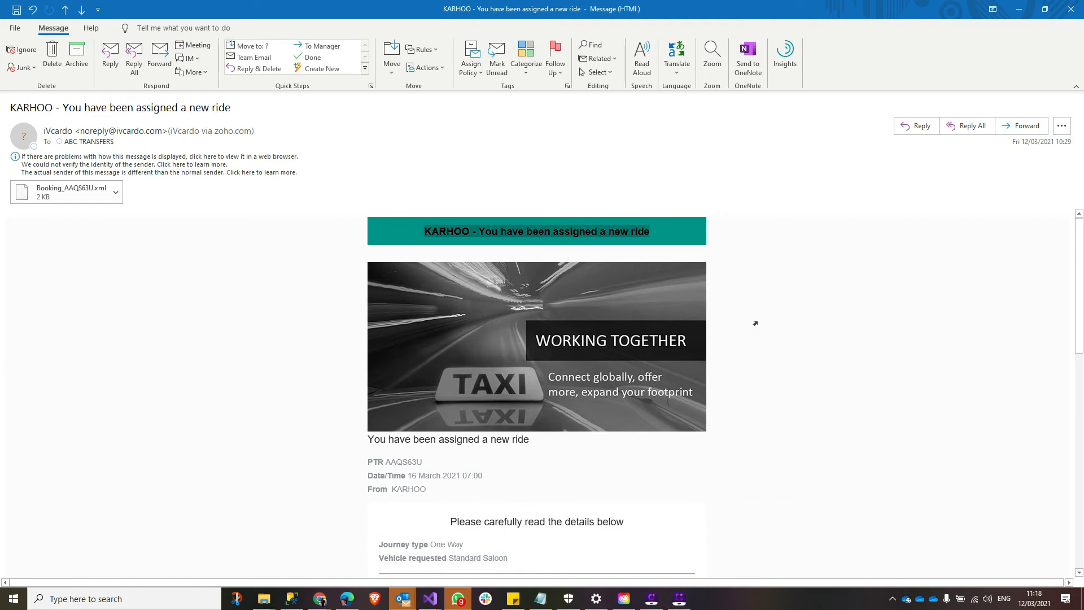
scroll(759, 305, down, 1)
scroll(758, 303, up, 1)
scroll(744, 397, down, 3)
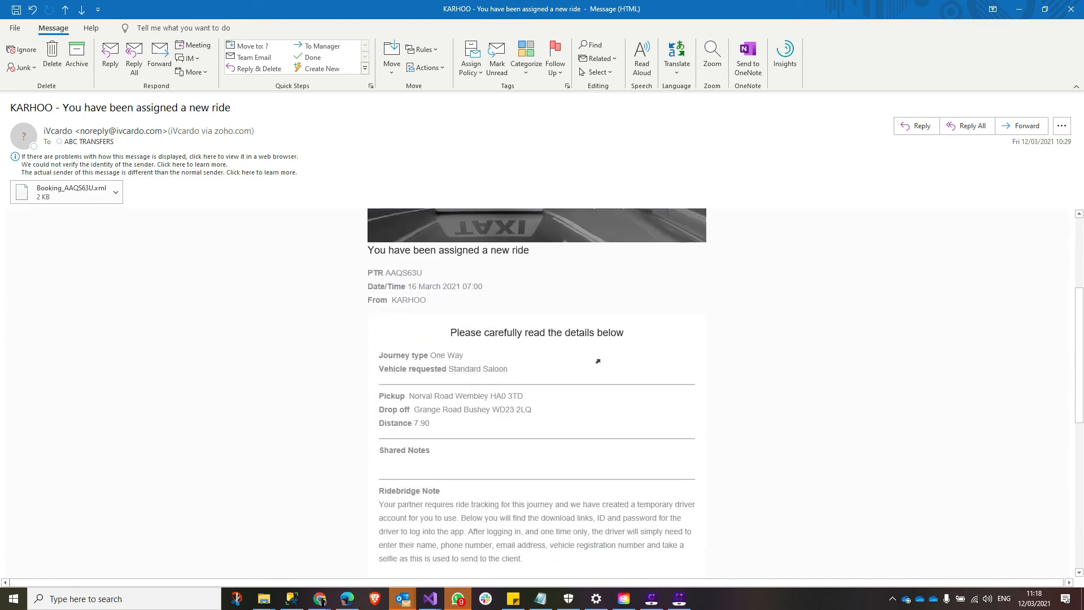
scroll(518, 449, down, 1)
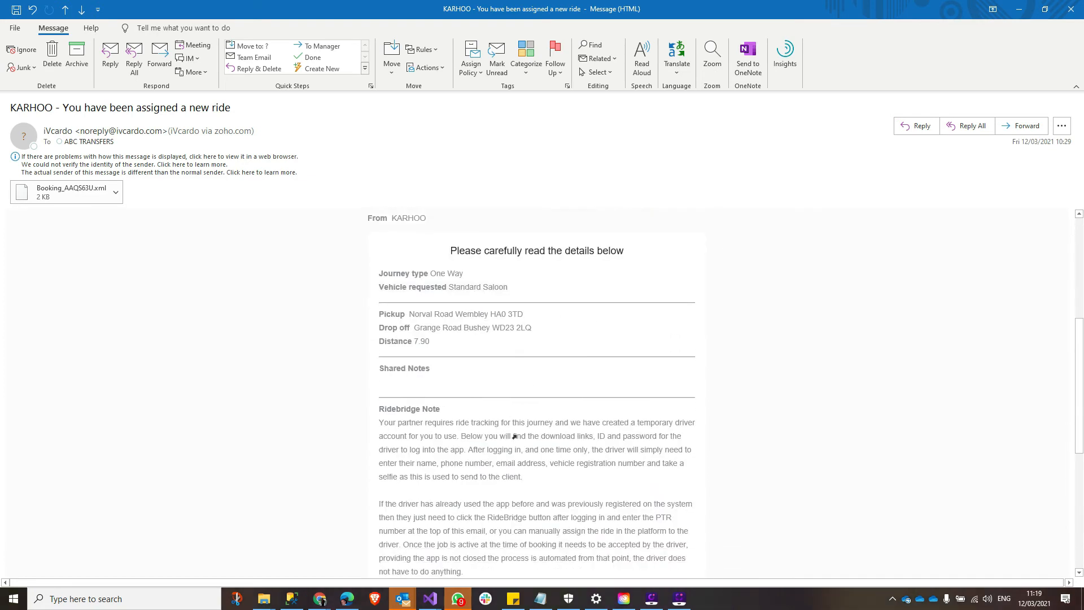
scroll(515, 437, down, 1)
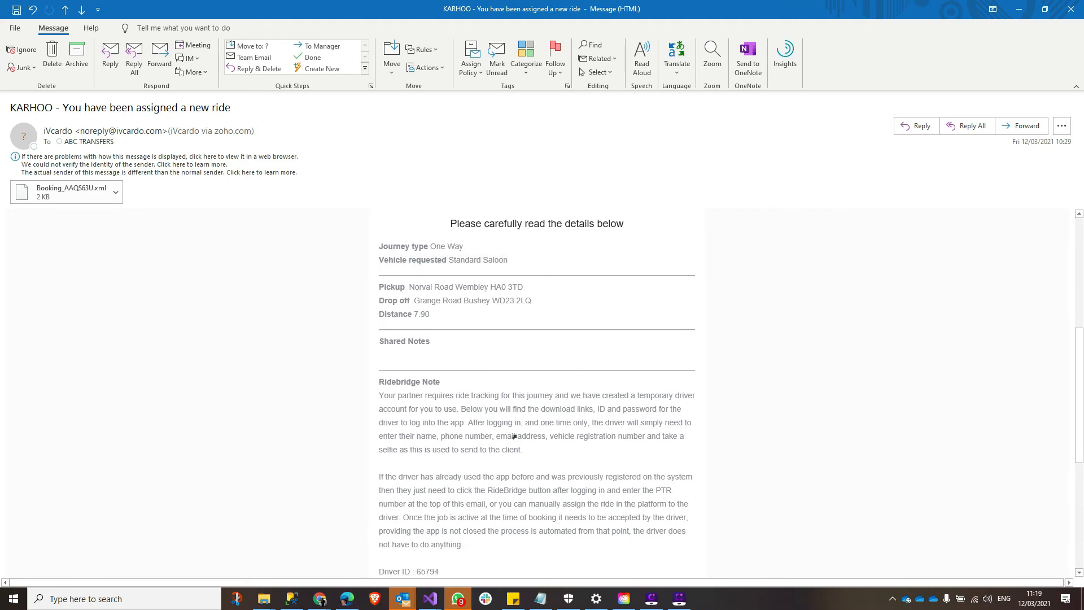
scroll(496, 395, up, 2)
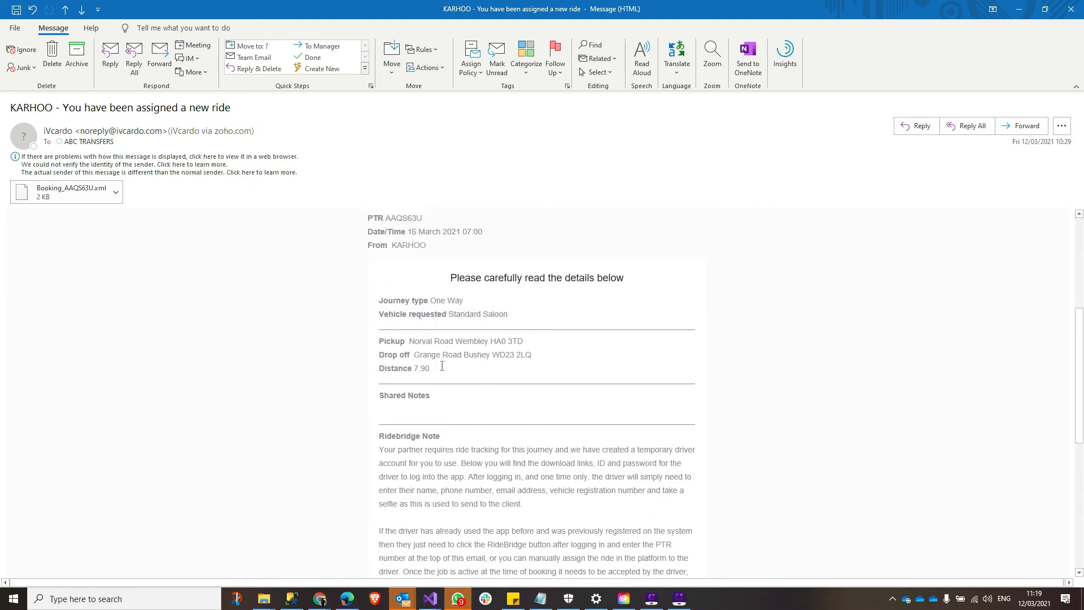
scroll(429, 390, down, 1)
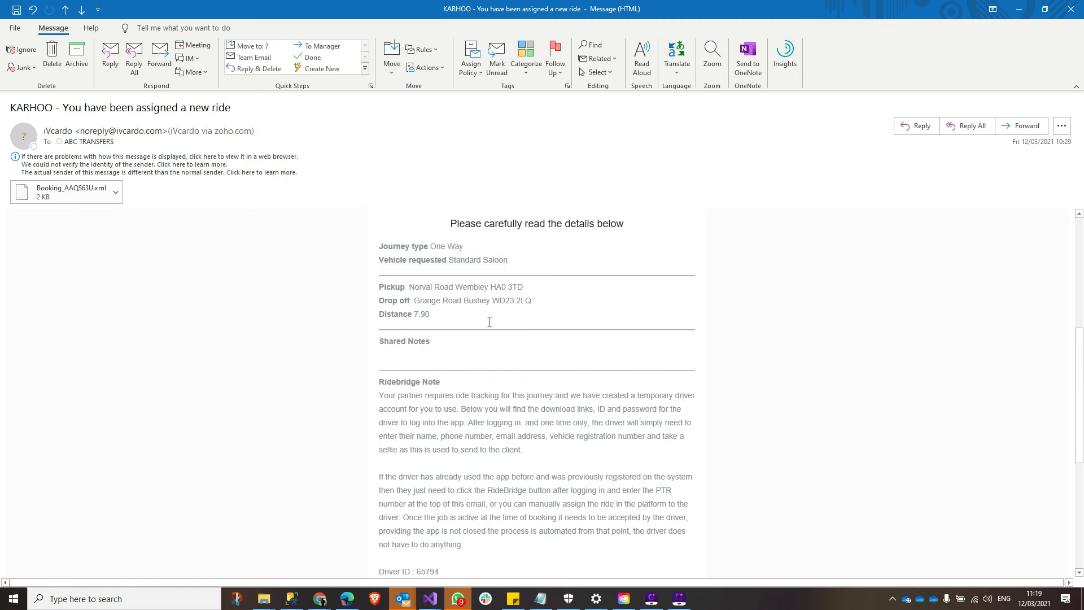
scroll(450, 397, down, 2)
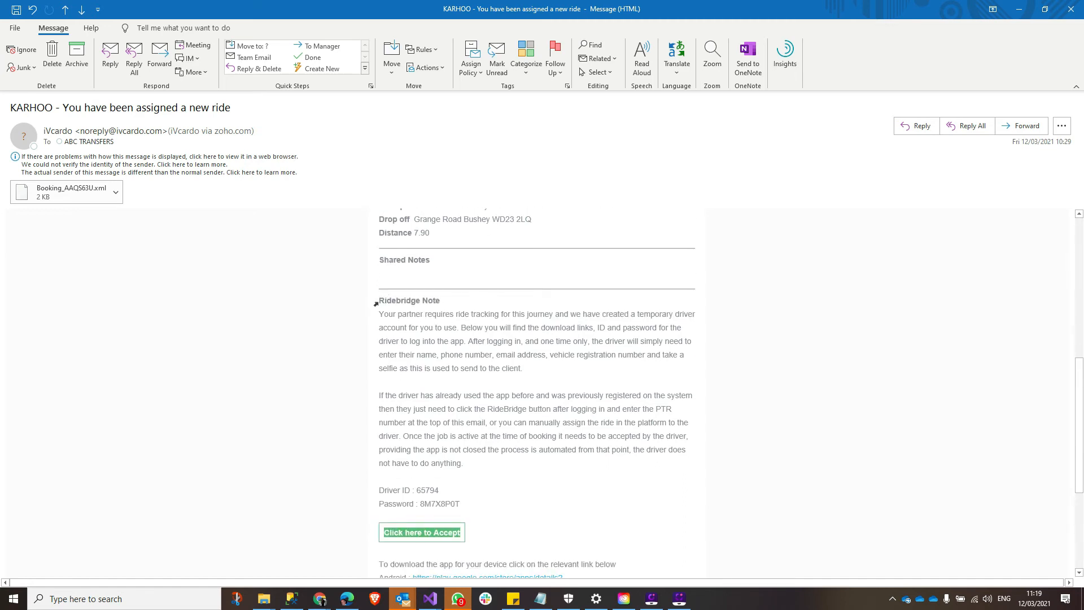
drag(379, 301, 459, 300)
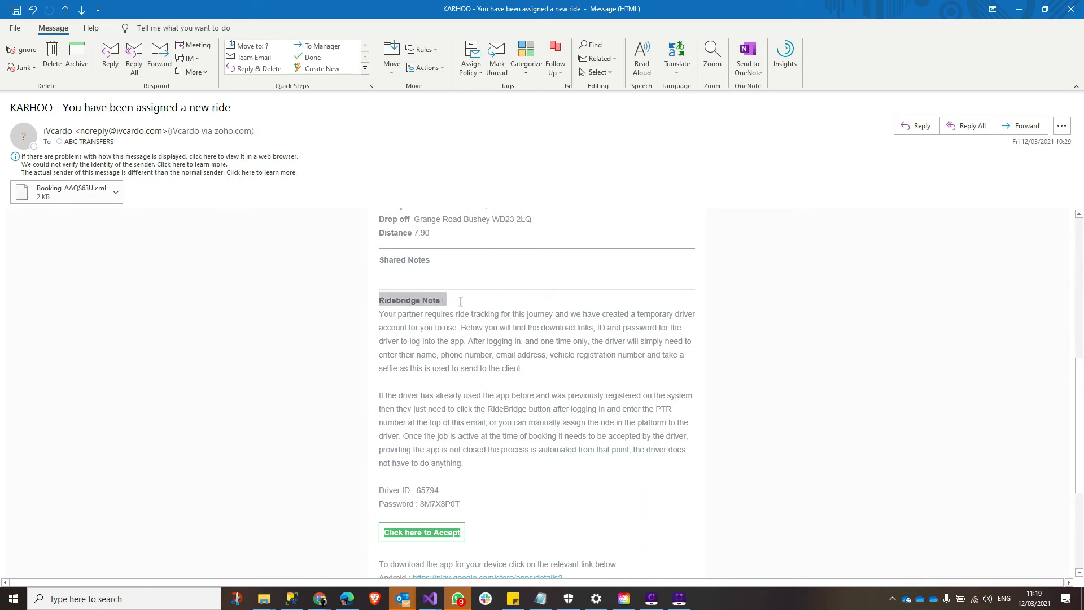
scroll(467, 357, down, 1)
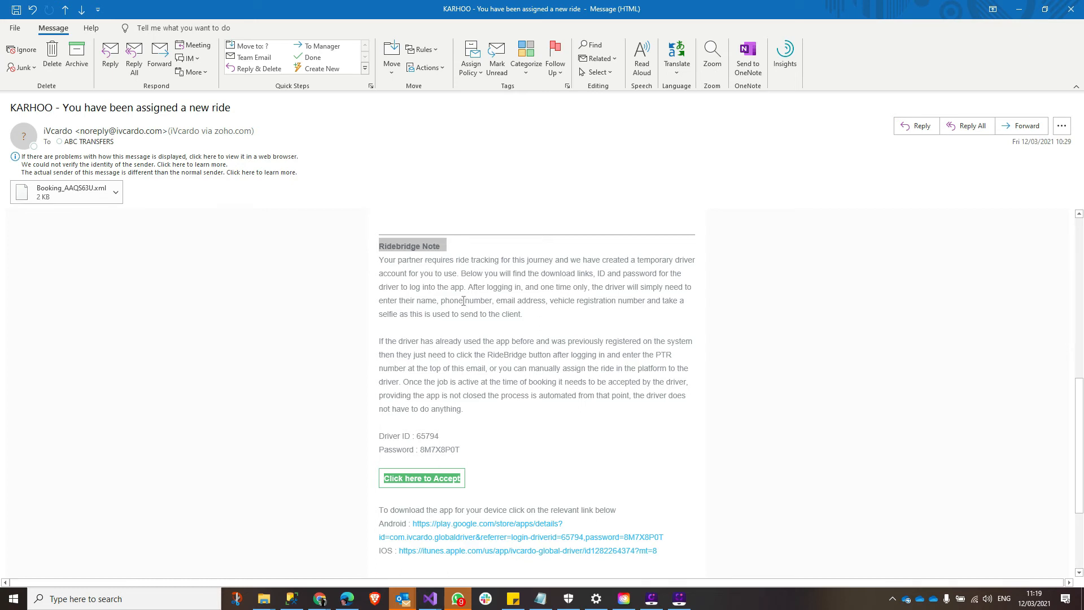
scroll(479, 344, down, 1)
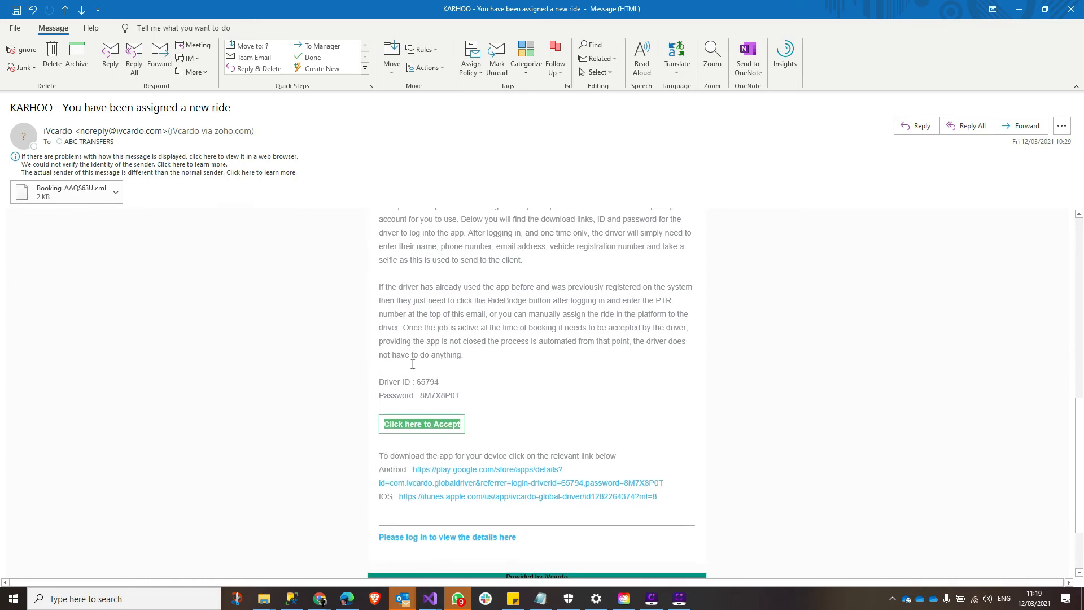
drag(378, 381, 470, 395)
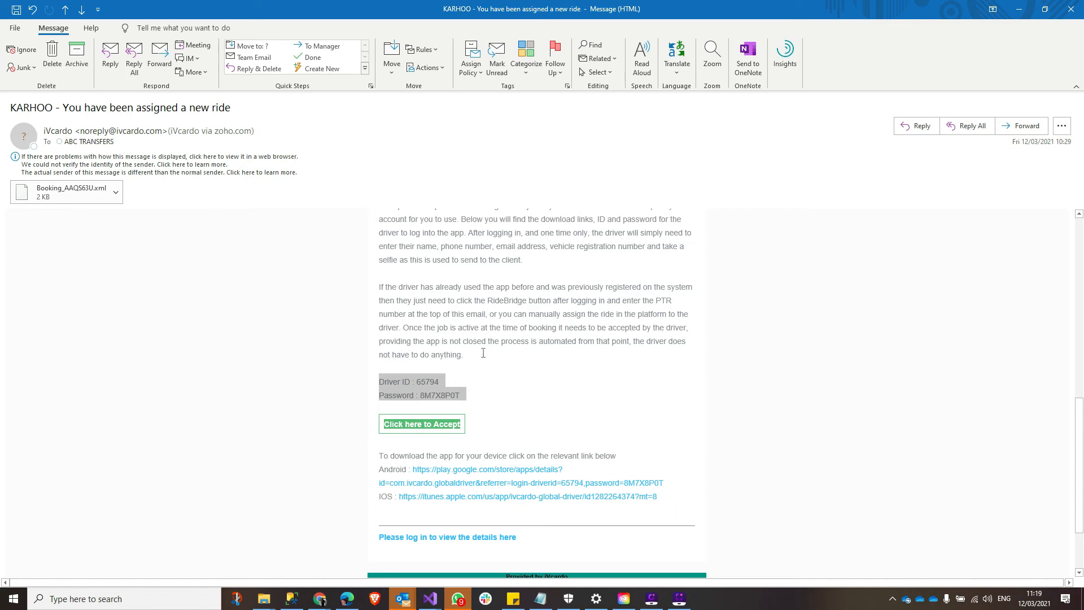
double_click(425, 383)
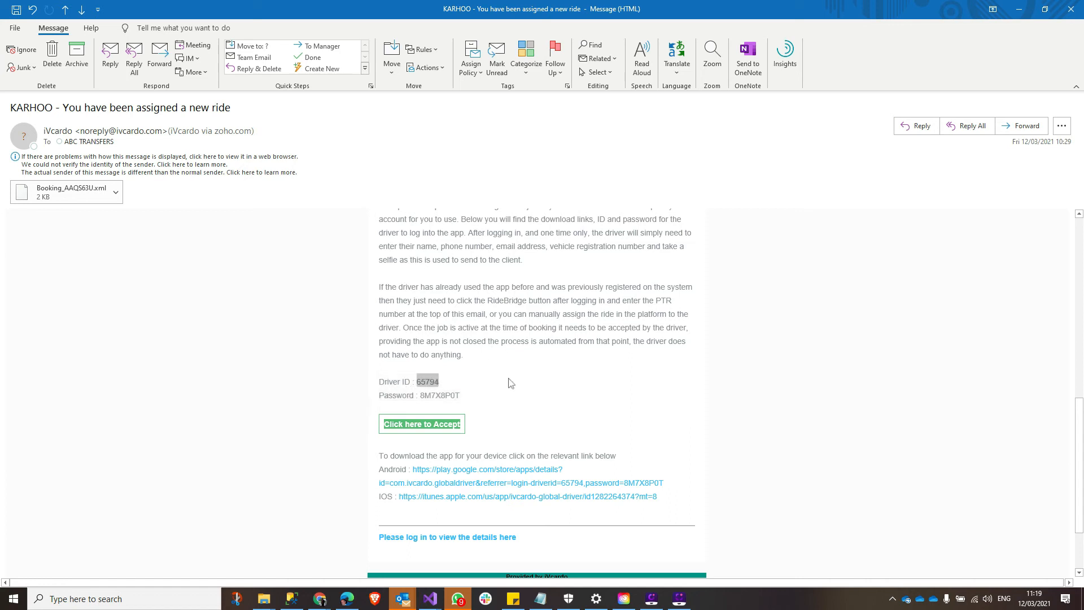
double_click(429, 395)
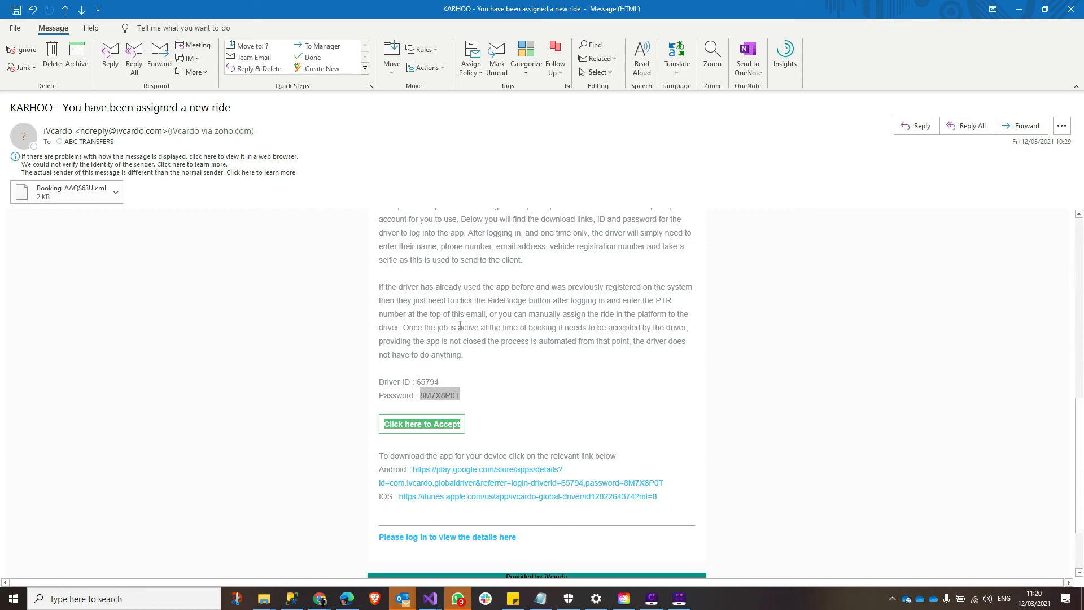
scroll(446, 319, up, 6)
scroll(466, 317, up, 2)
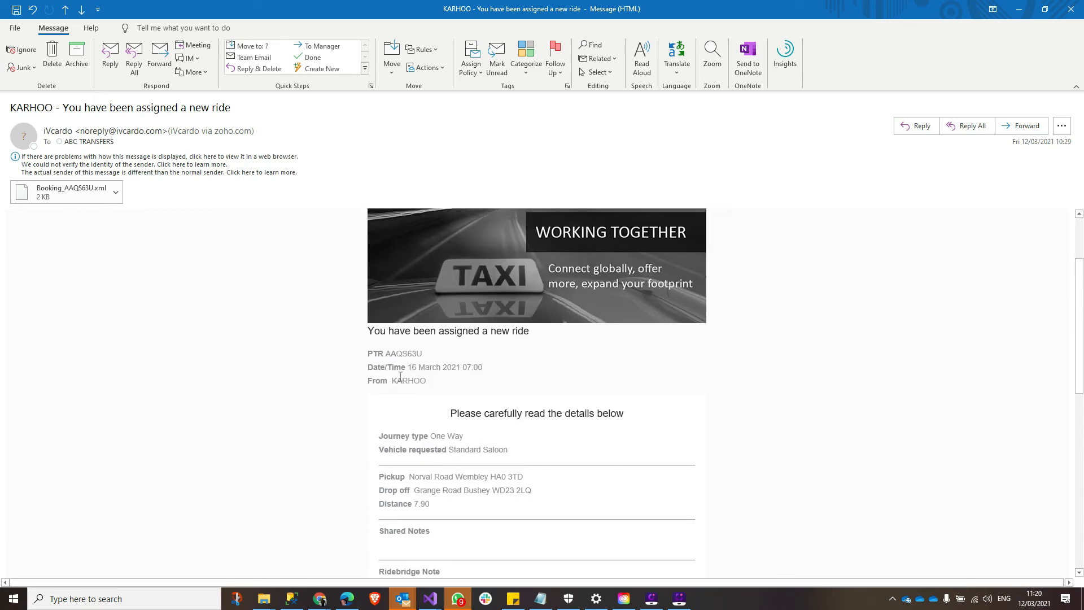
scroll(451, 395, down, 6)
scroll(452, 400, down, 3)
triple_click(430, 355)
double_click(431, 356)
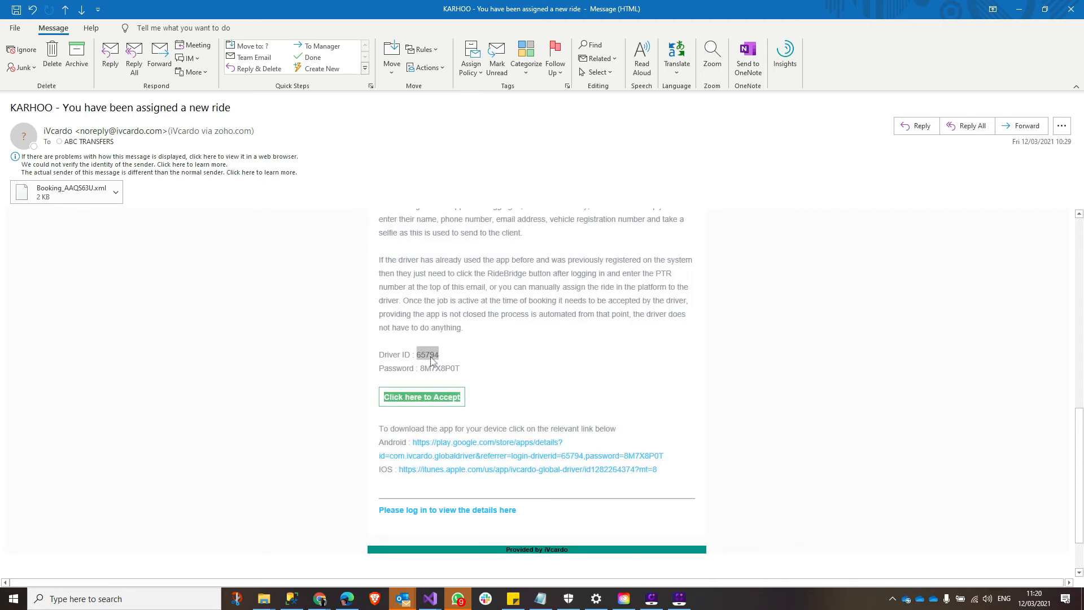
click(428, 365)
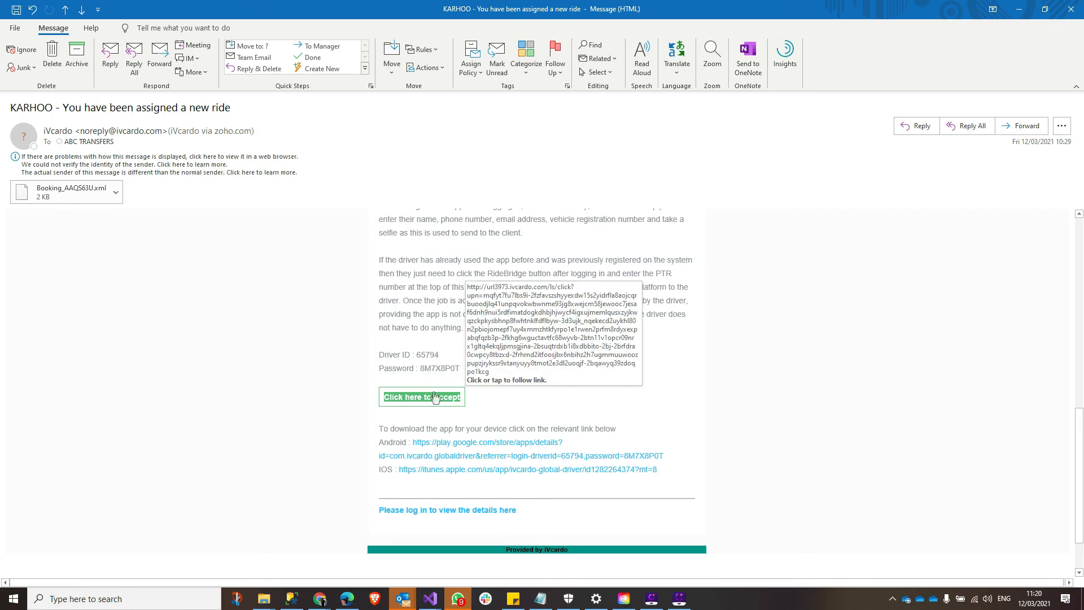
click(117, 194)
click(117, 194)
click(117, 194)
click(232, 239)
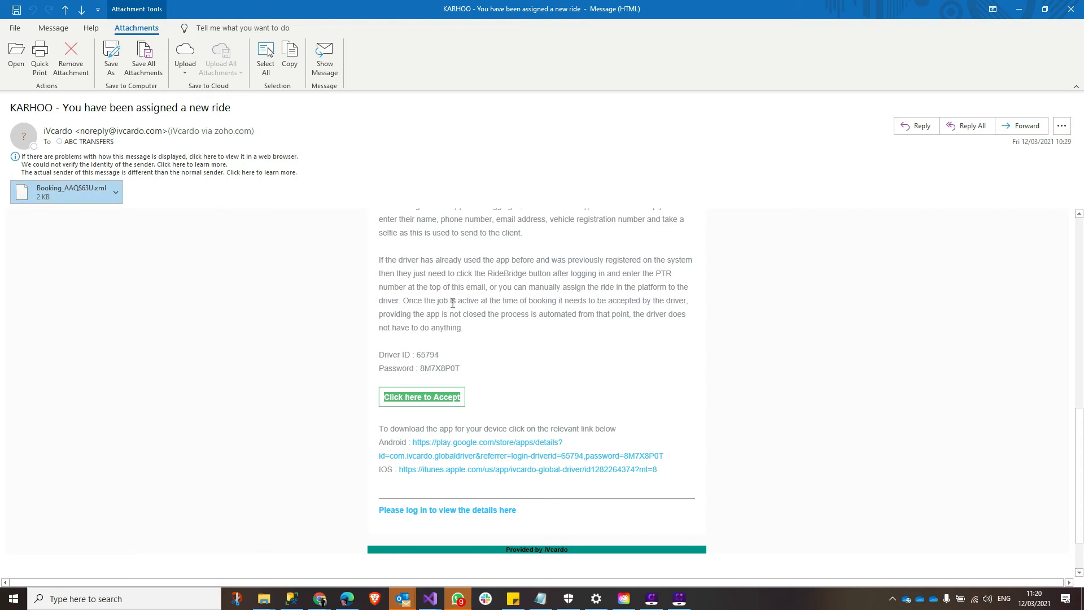
scroll(452, 303, down, 1)
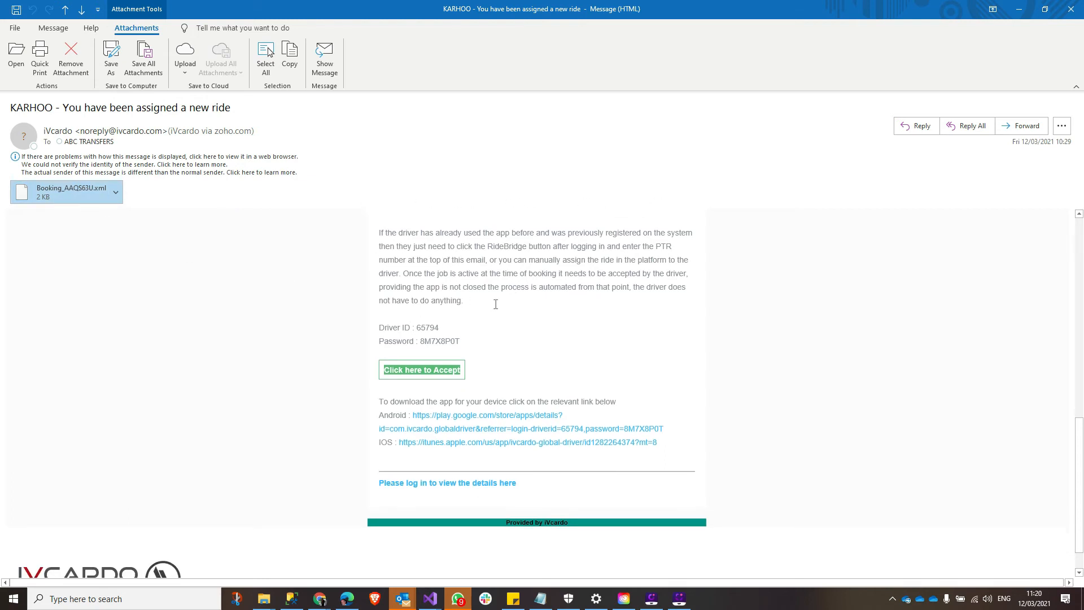
scroll(491, 333, down, 1)
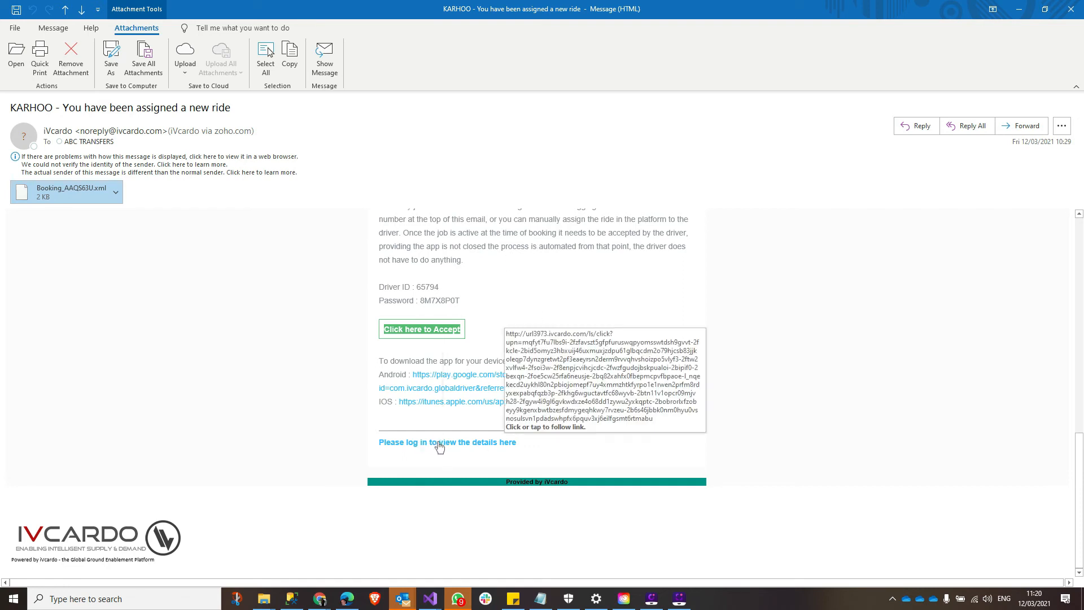
- Open the 'Your ride has been amended' email and read through it
key(alt+Tab)
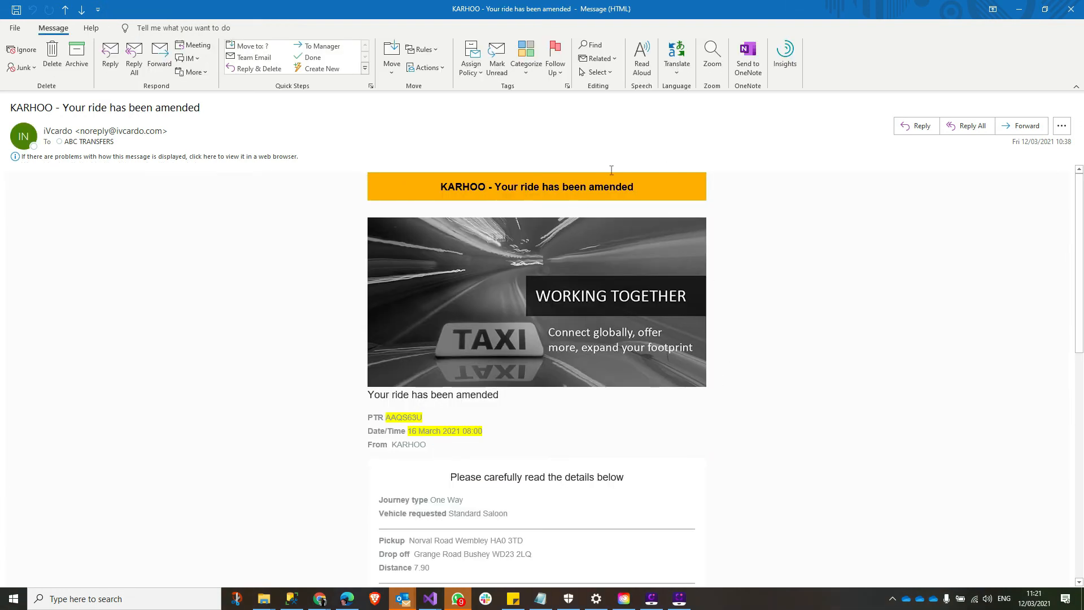
scroll(531, 411, down, 2)
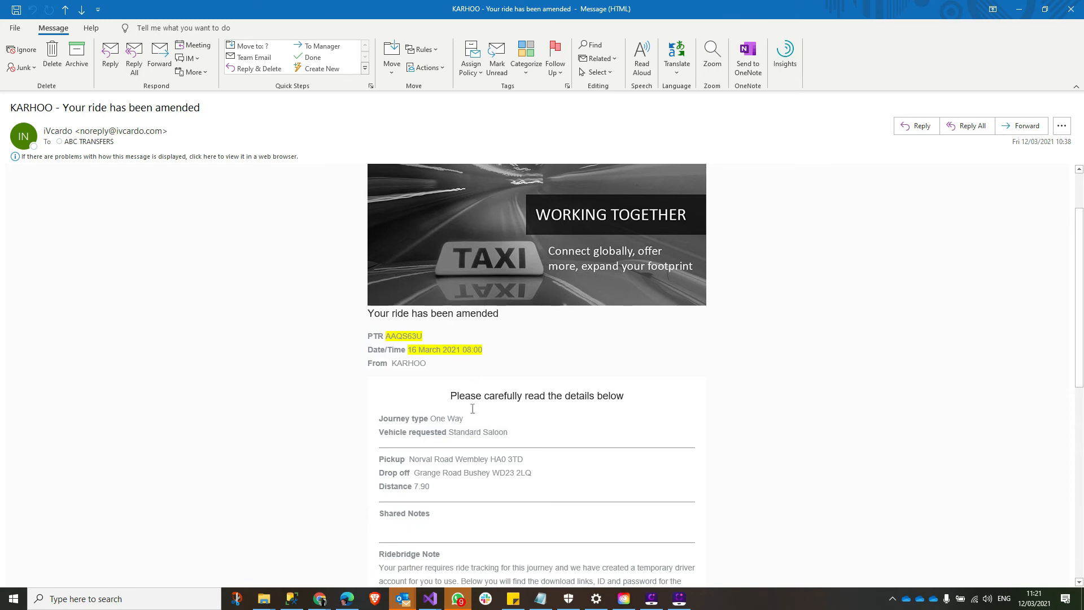
scroll(473, 404, down, 4)
scroll(472, 403, up, 4)
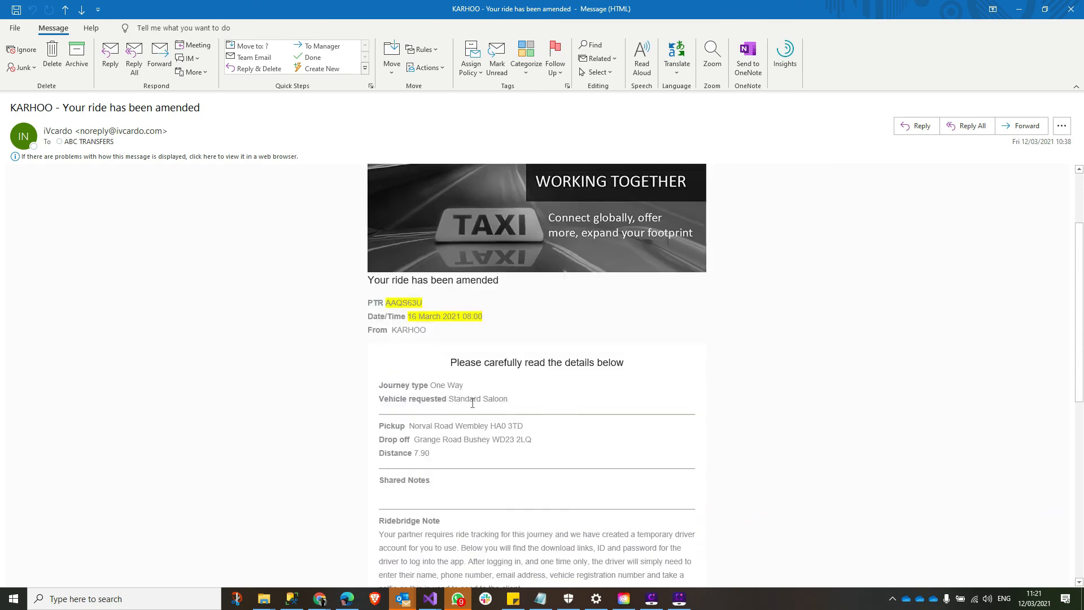
- Open the 'Your ride has been cancelled' email and read through it
key(alt+Tab)
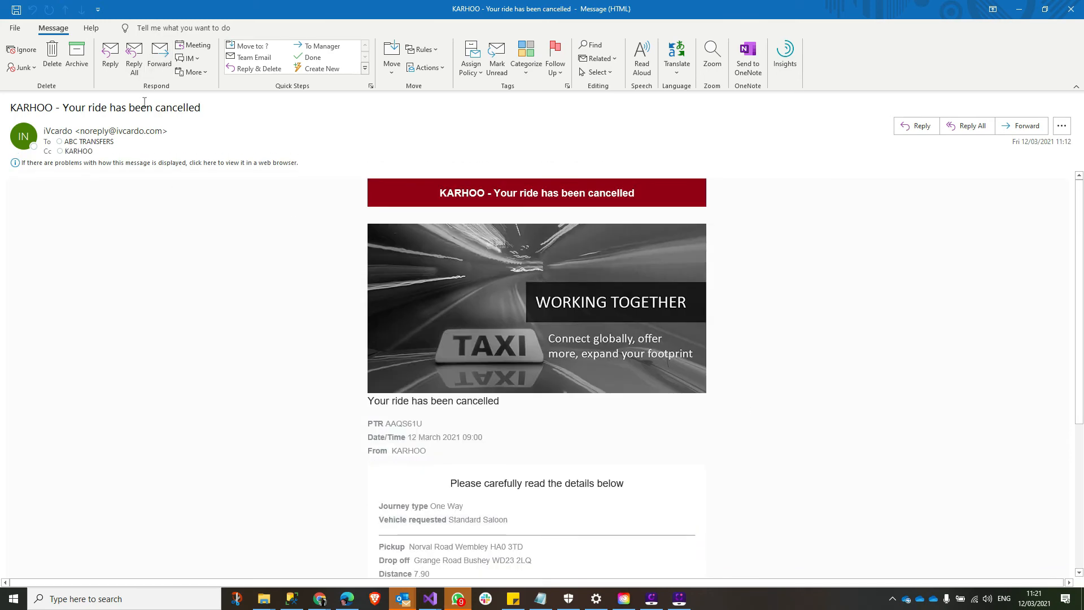
scroll(498, 453, down, 5)
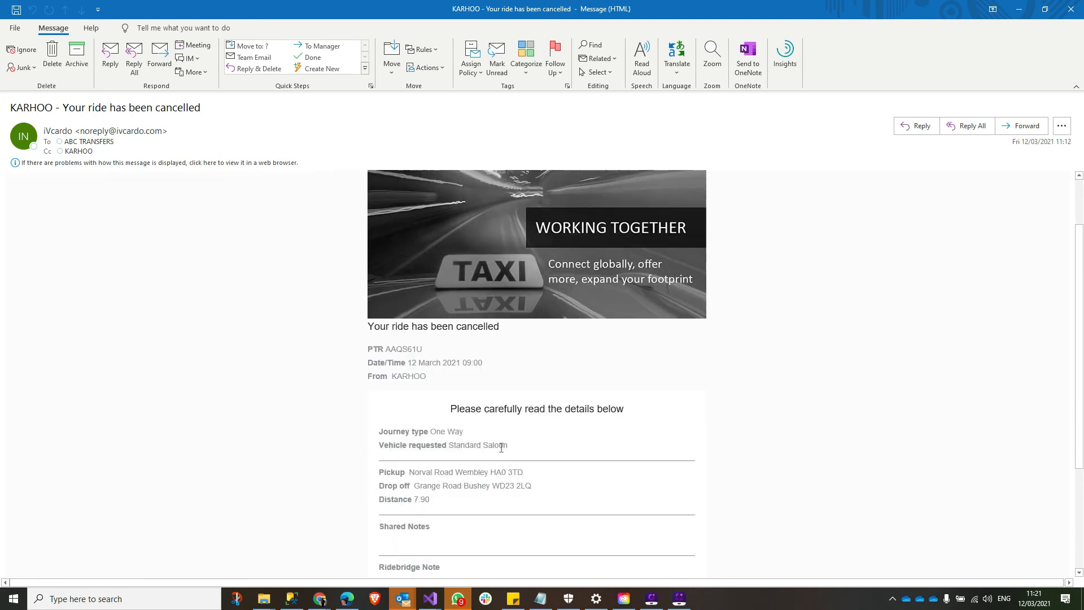
scroll(507, 450, up, 2)
scroll(508, 450, up, 3)
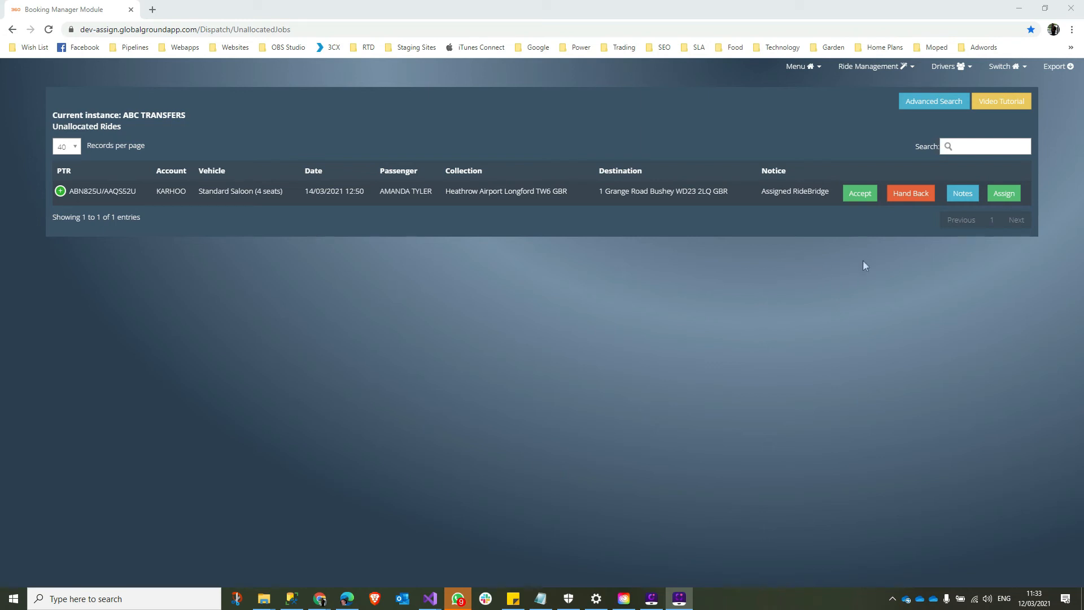
- Review the ride's RideBridge notes and temporary Driver ID/Password lines, then expand its booking details
click(967, 195)
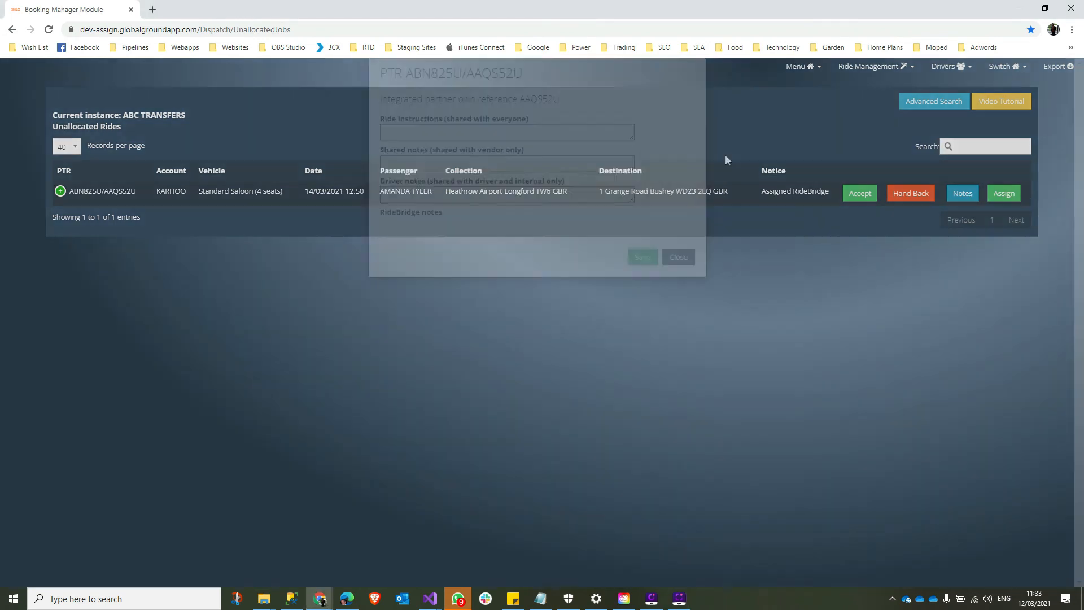
drag(381, 280, 534, 460)
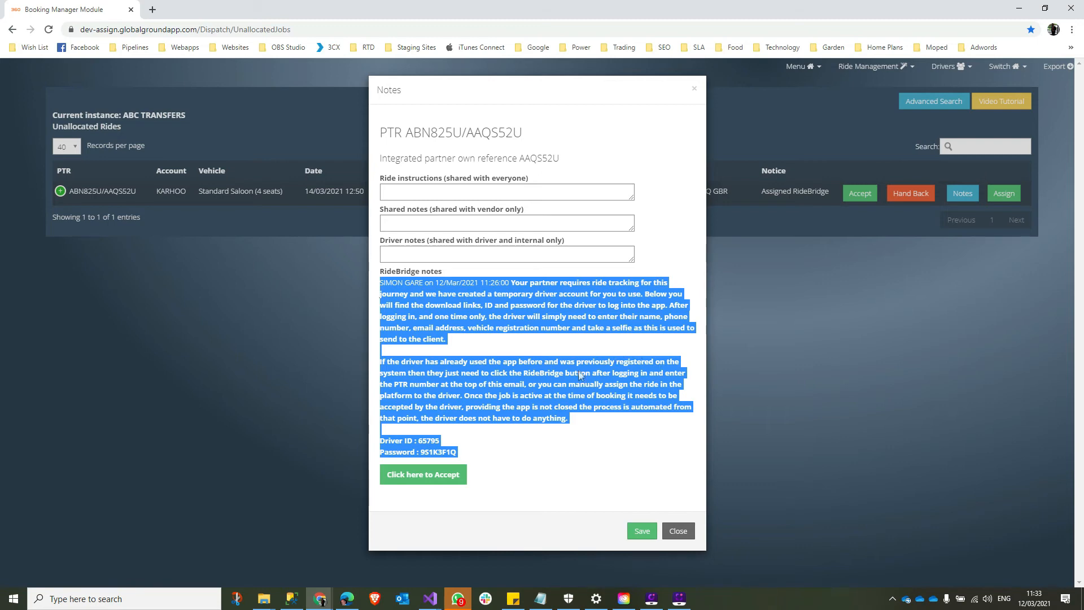
click(400, 445)
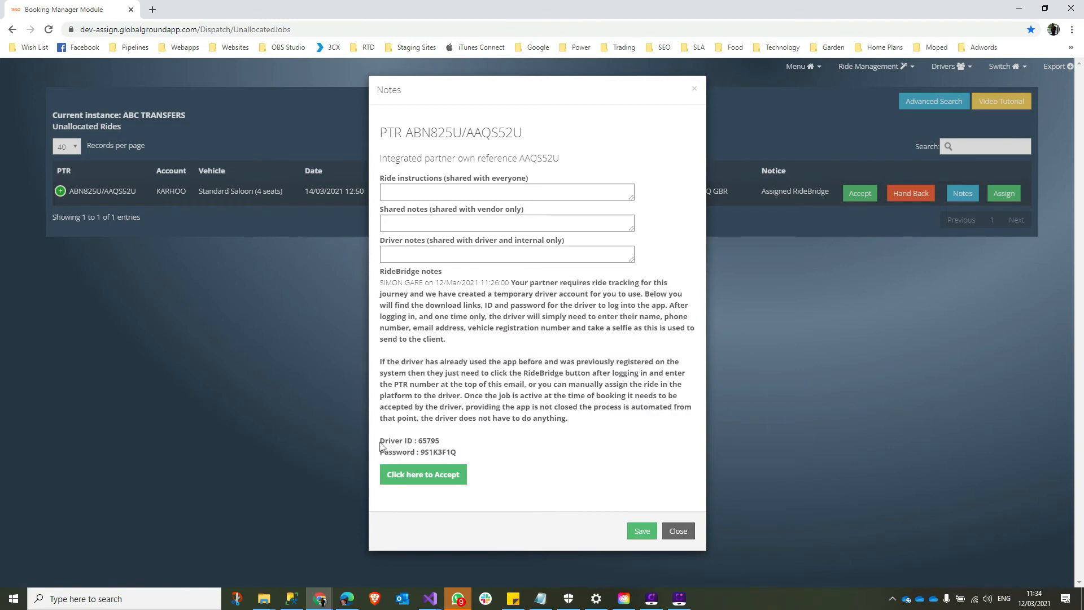
triple_click(433, 451)
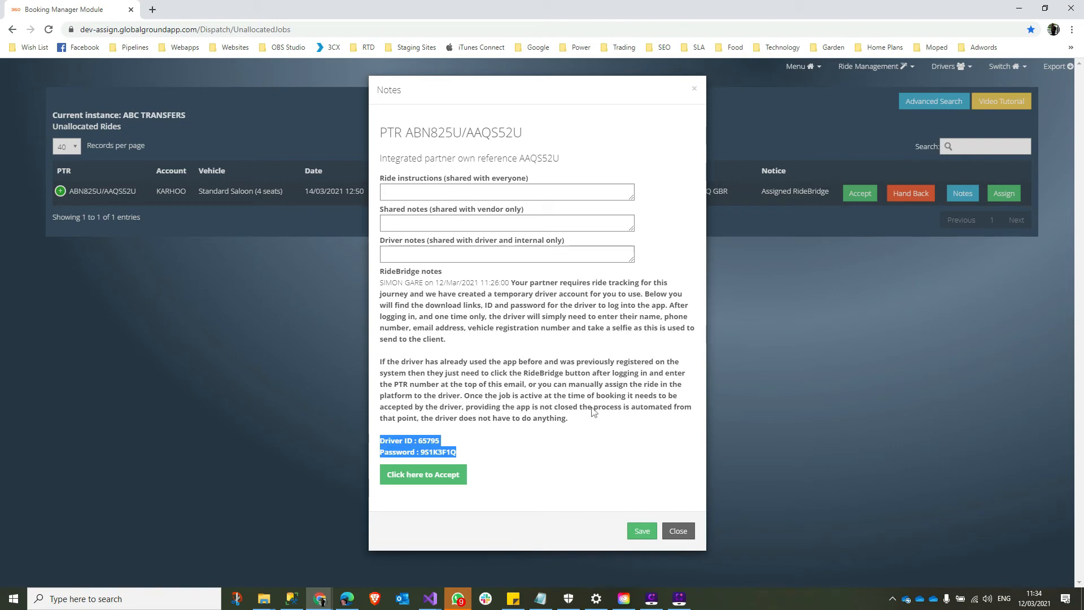
click(679, 532)
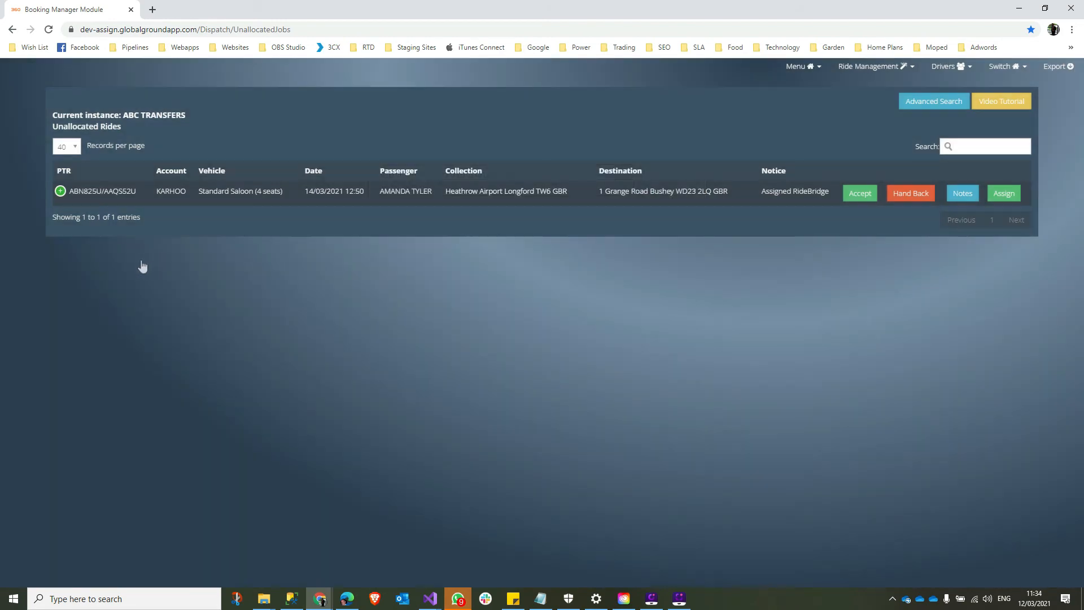
click(60, 191)
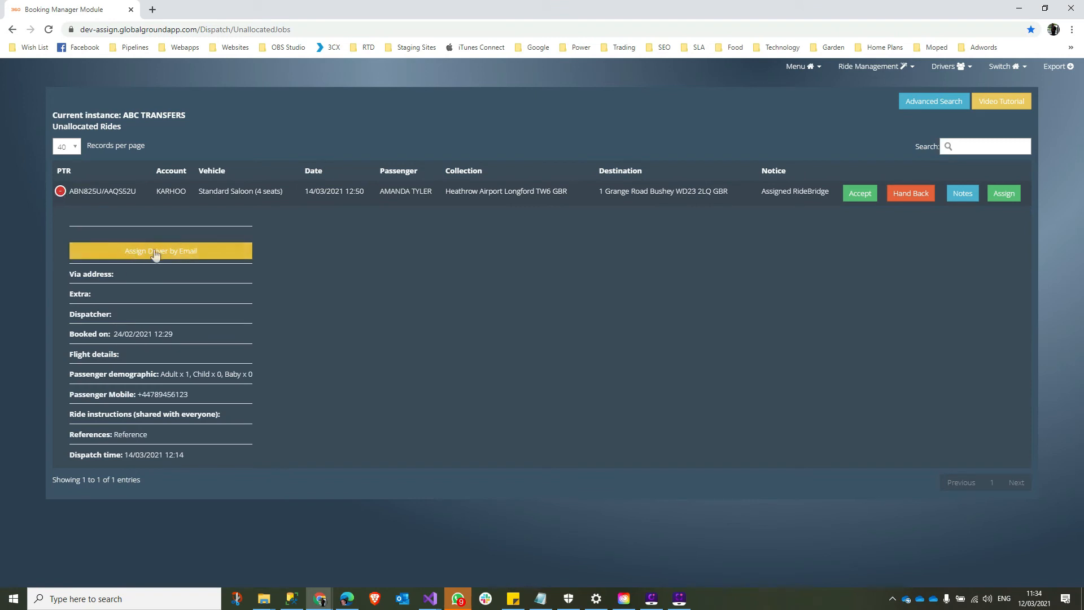
click(195, 259)
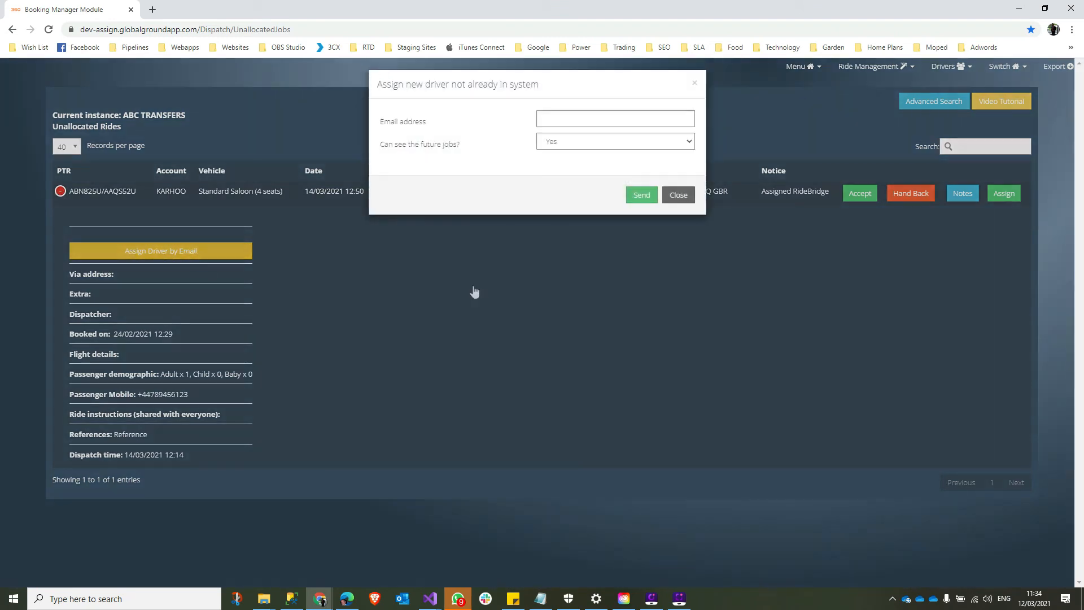
click(570, 148)
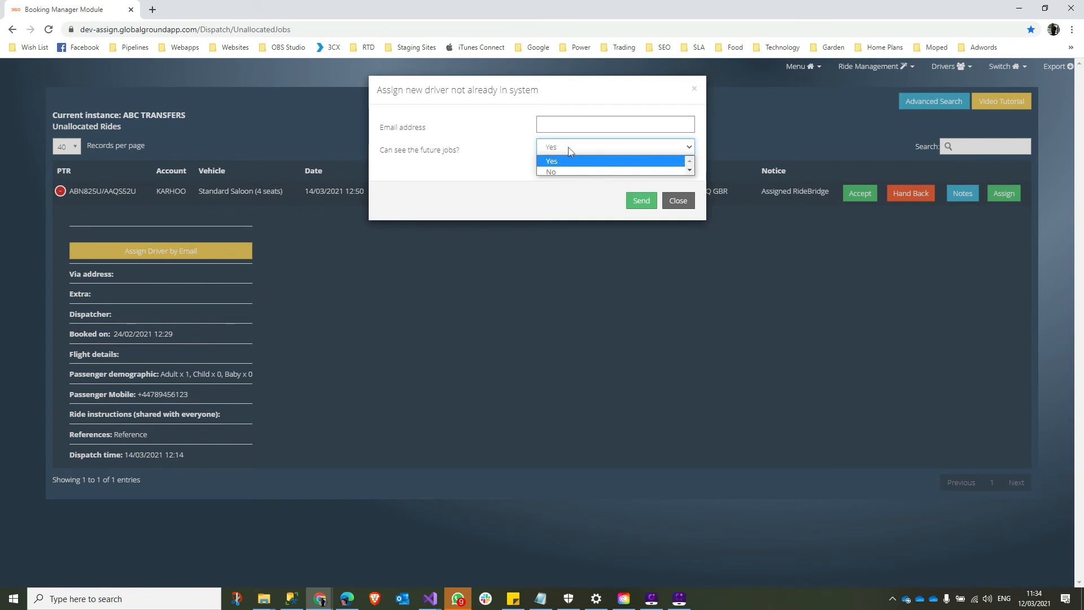
click(570, 148)
click(677, 202)
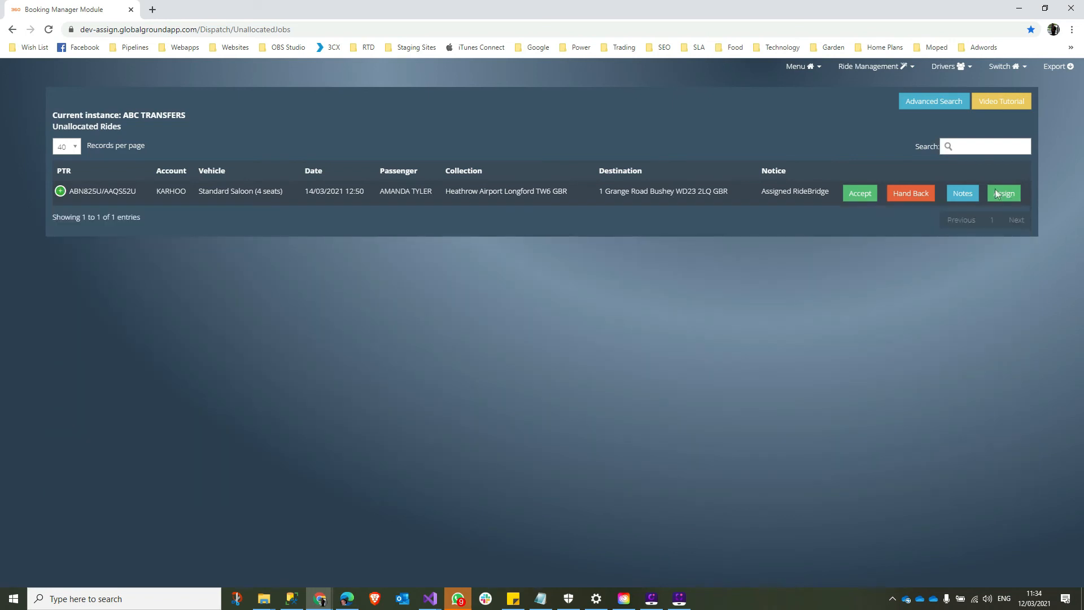
- Allocate the Heathrow Airport ride to driver 200 and check its 'Assigned 200' notice
click(996, 190)
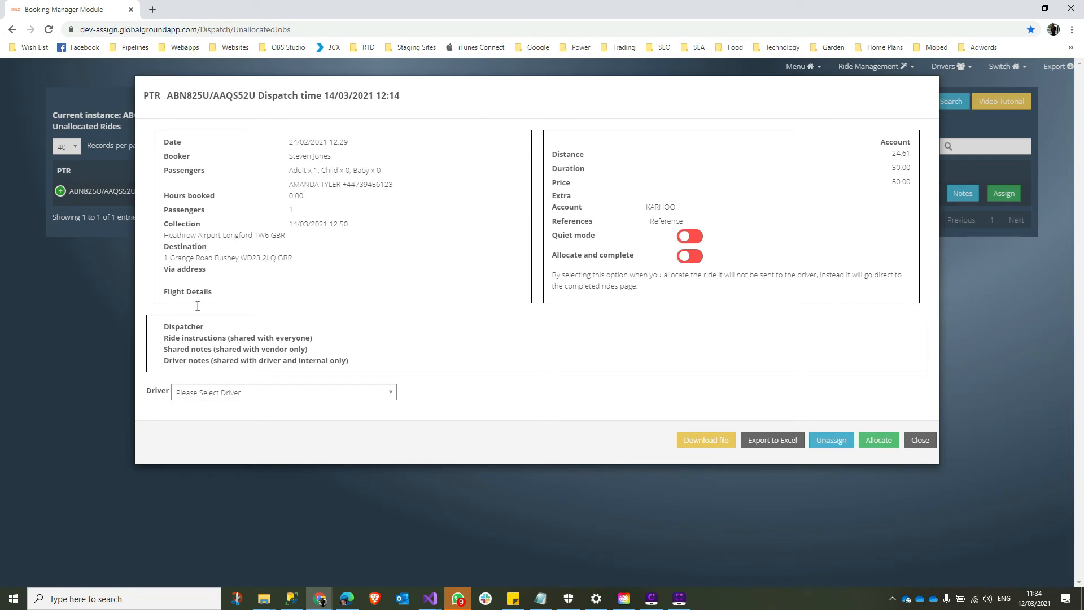
click(392, 389)
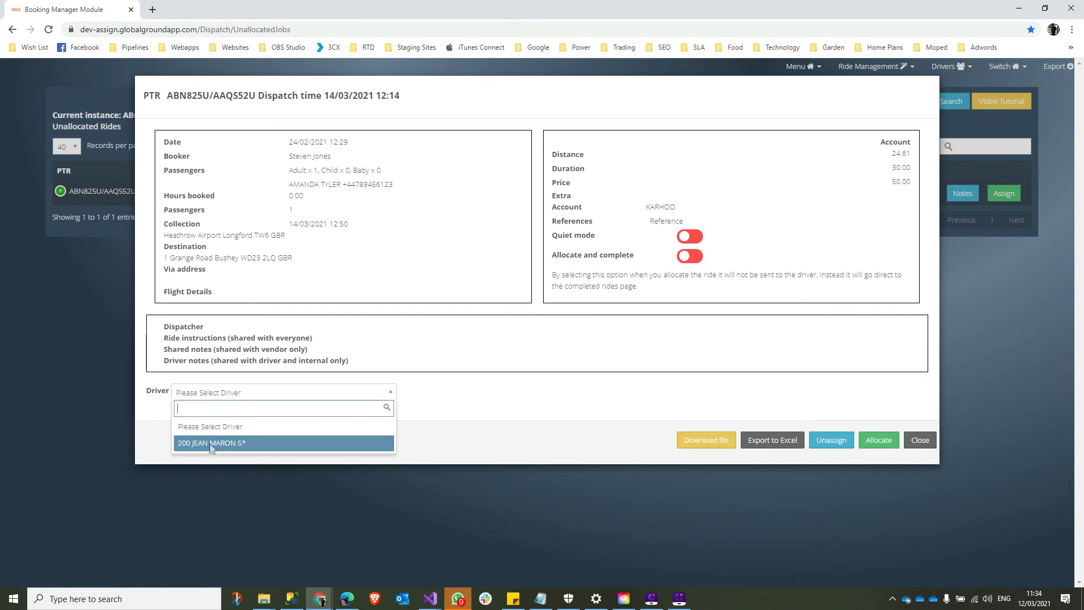
click(228, 445)
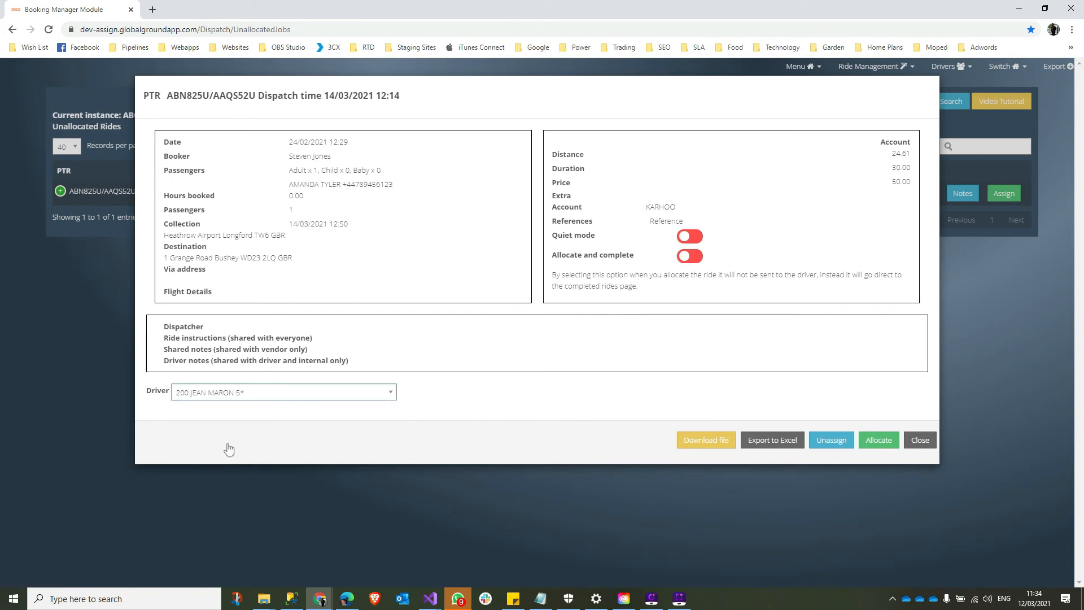
click(878, 443)
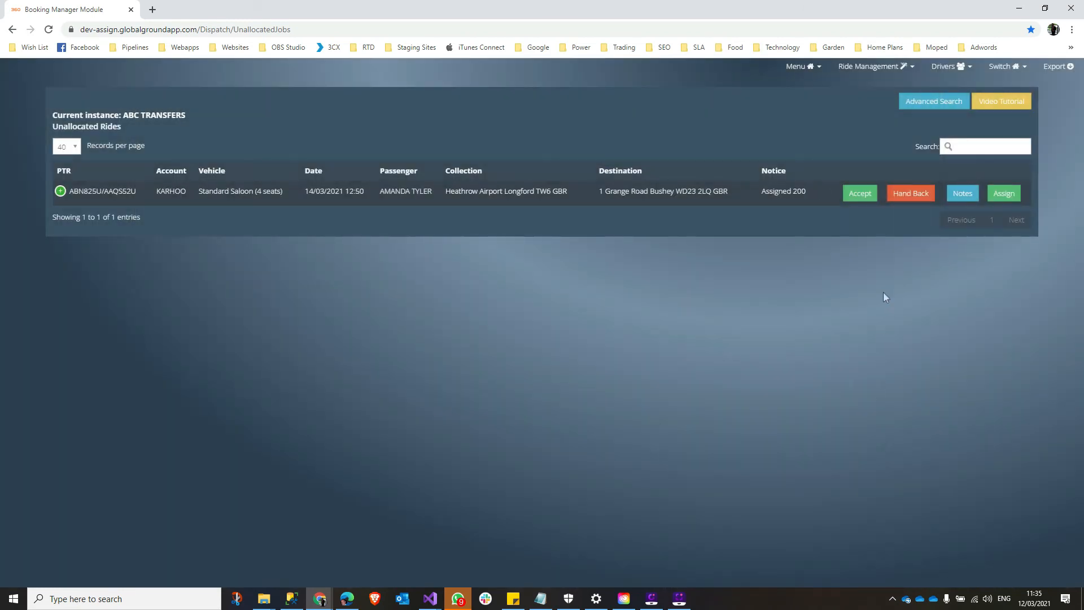
drag(763, 196, 807, 195)
click(808, 304)
click(874, 67)
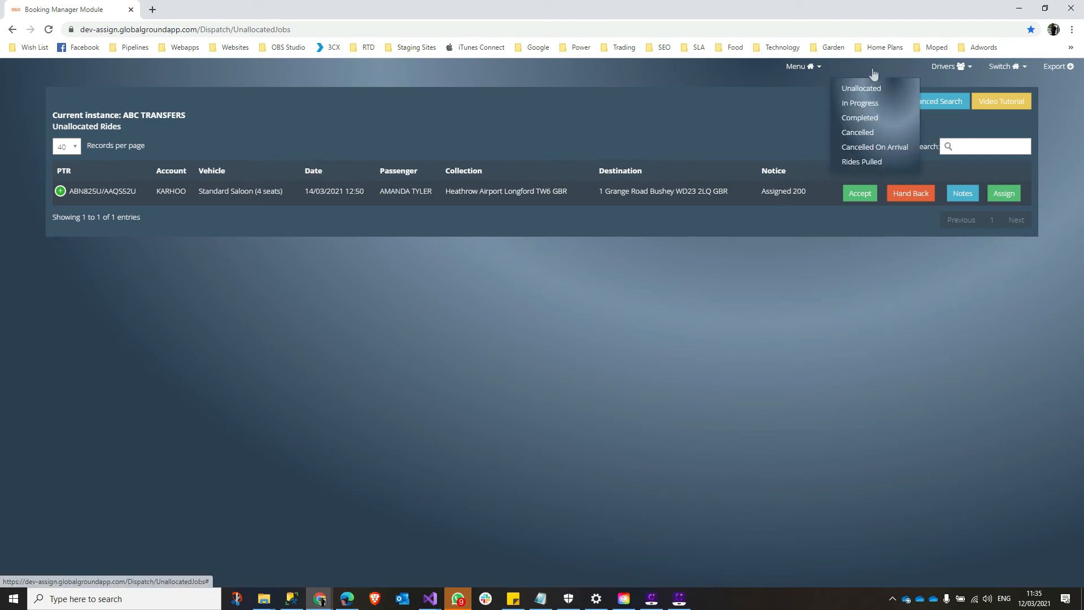
click(860, 105)
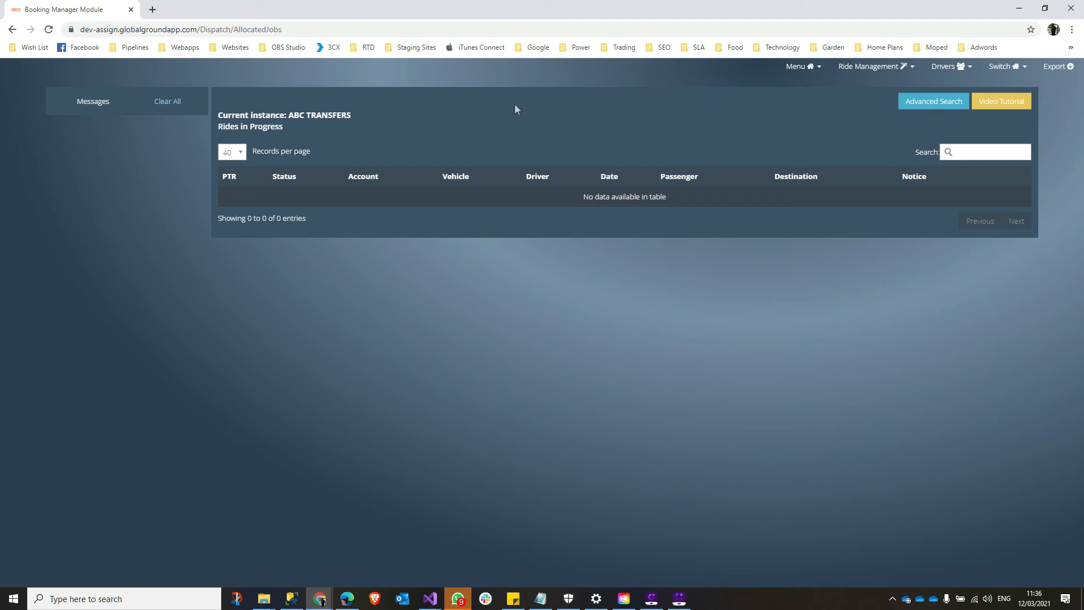
click(874, 66)
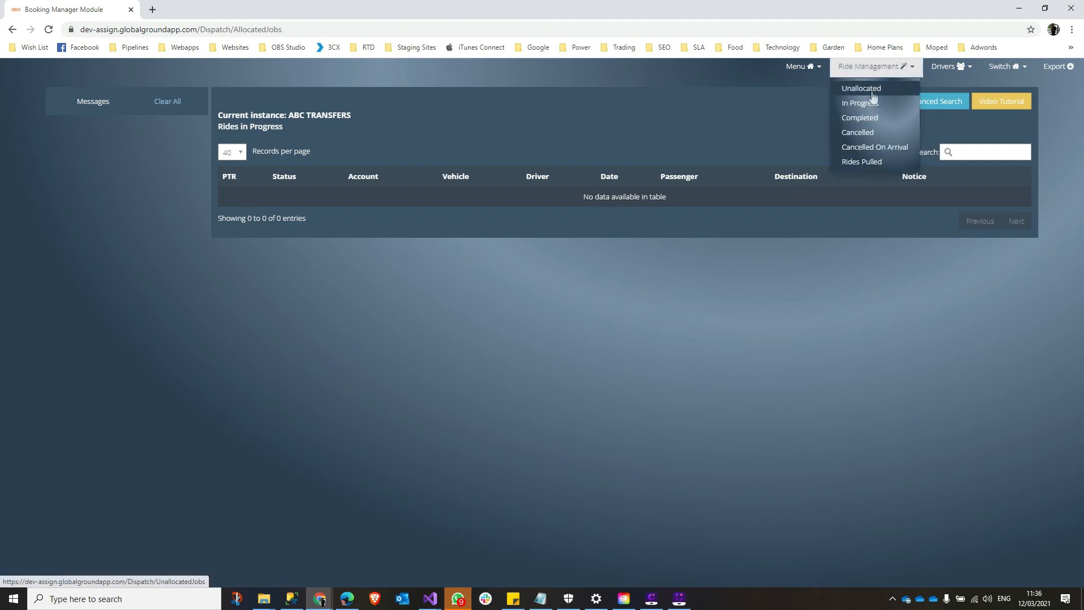
click(873, 95)
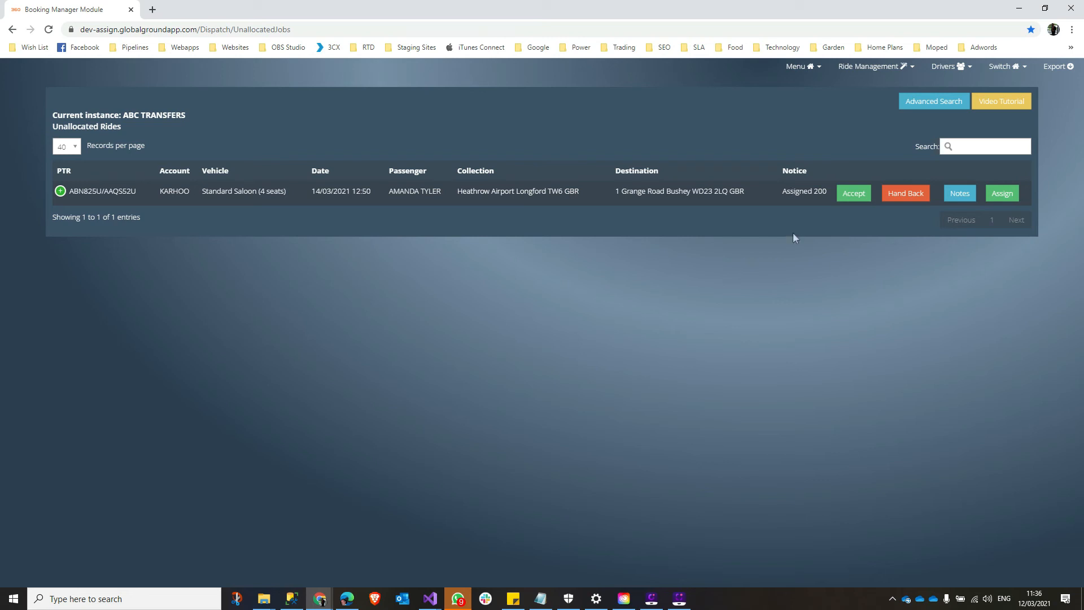
- Accept the KARHOO ride so its notice reads 'Confirmed vendor 200'
click(858, 193)
double_click(801, 187)
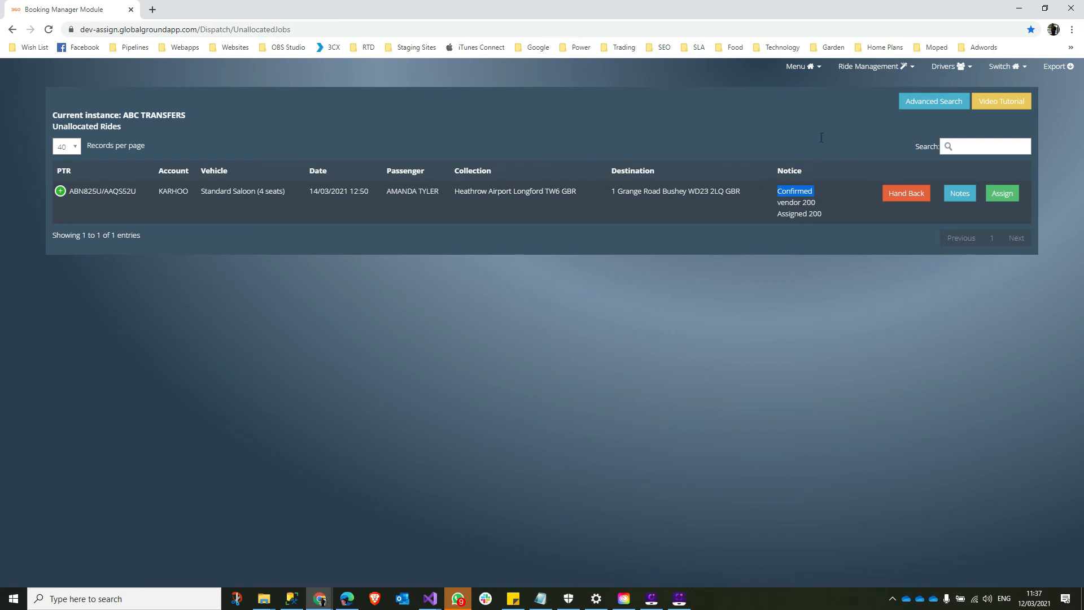
click(1002, 193)
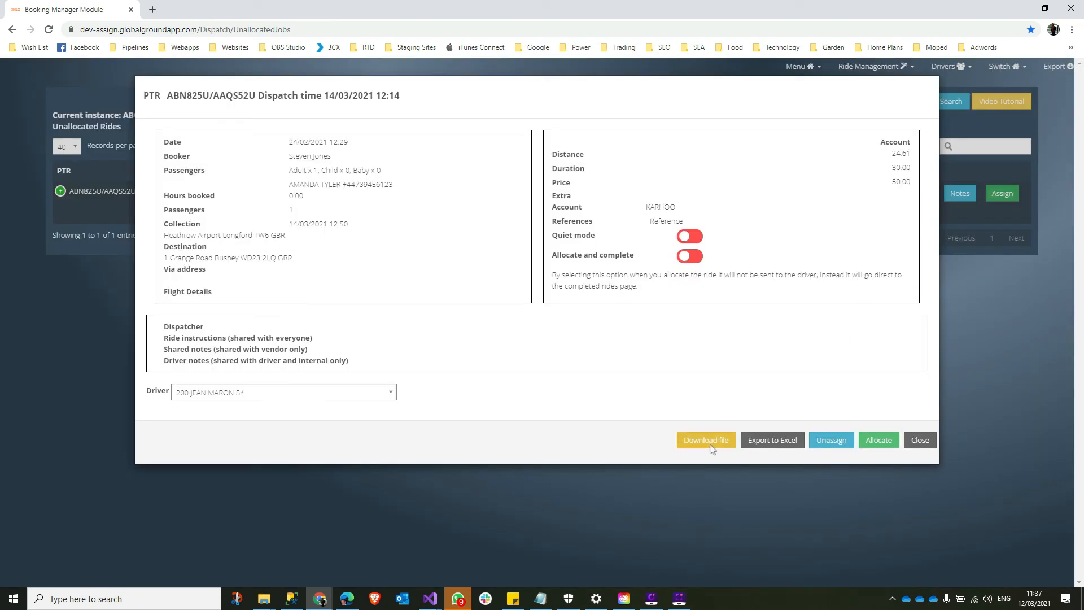
- Download FutureTripsBackUp.txt from the dispatch details, then unassign driver 200 from the ride
click(710, 446)
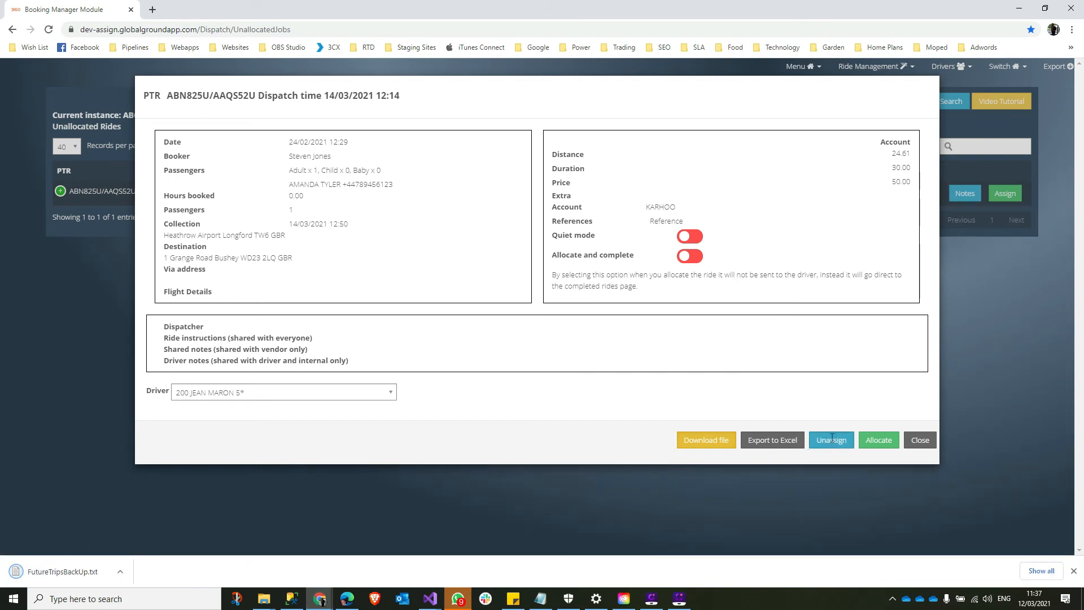
click(920, 439)
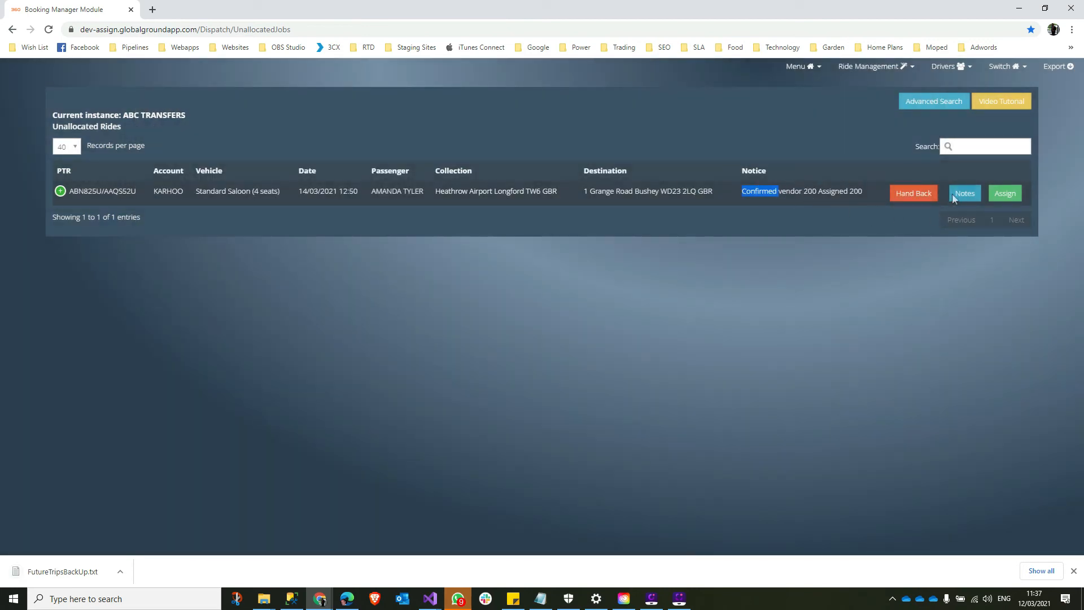
click(955, 195)
click(1011, 195)
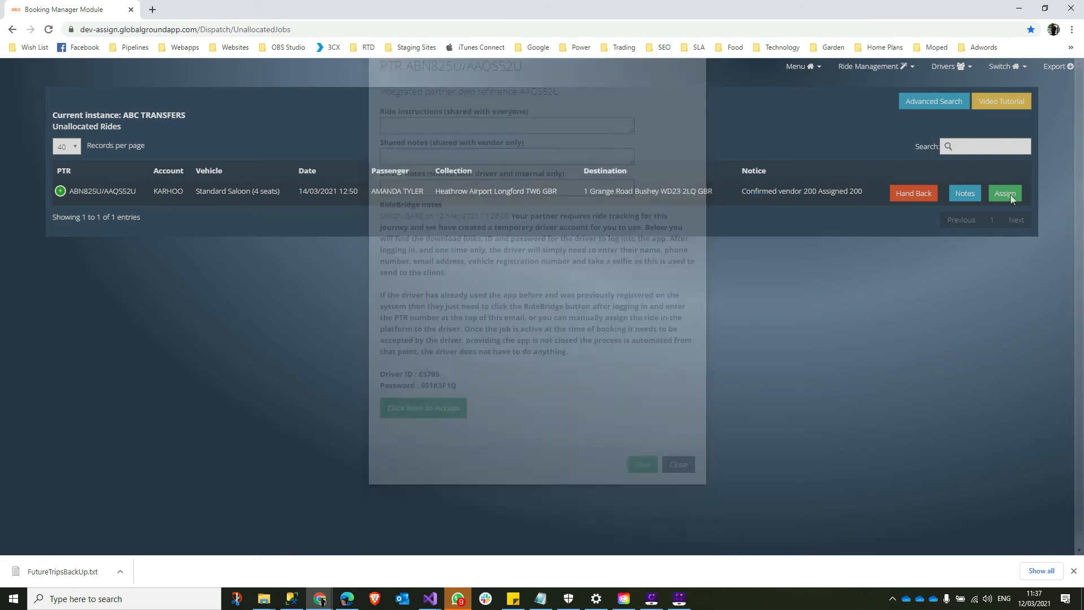
click(1011, 194)
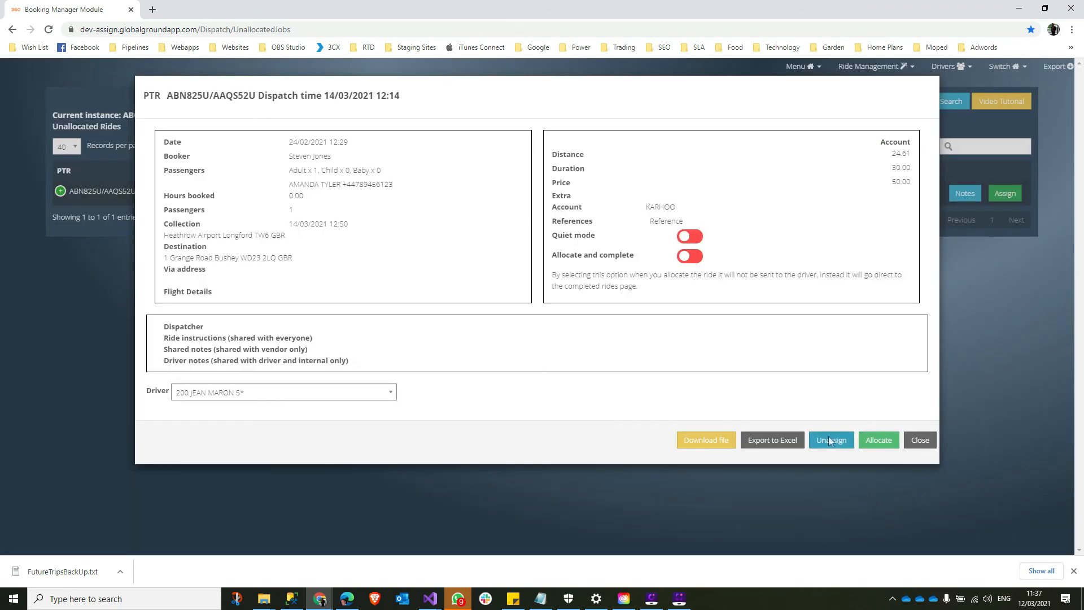
click(830, 440)
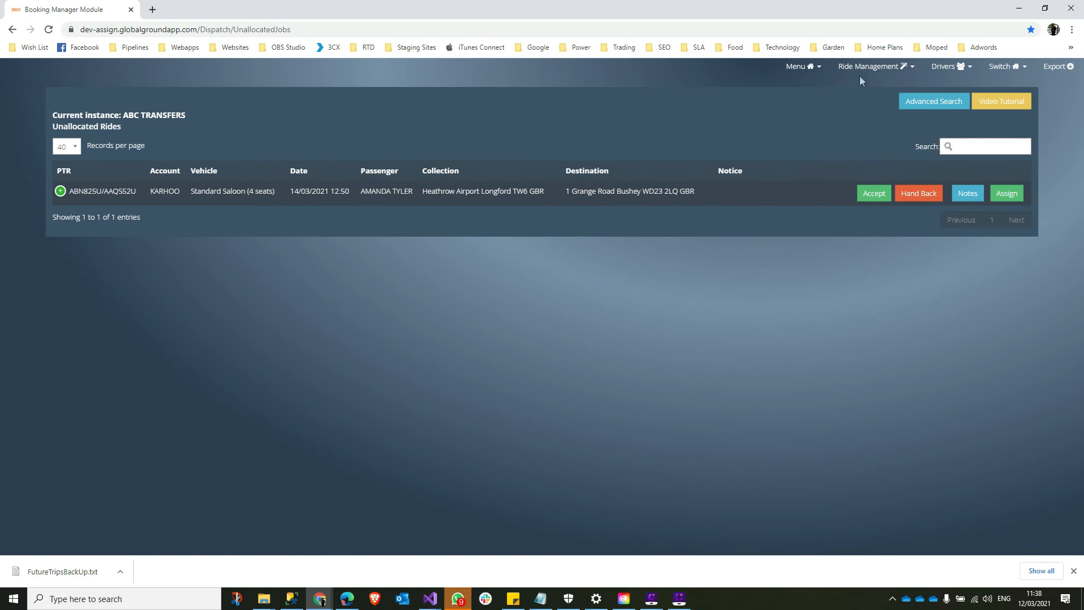
click(948, 68)
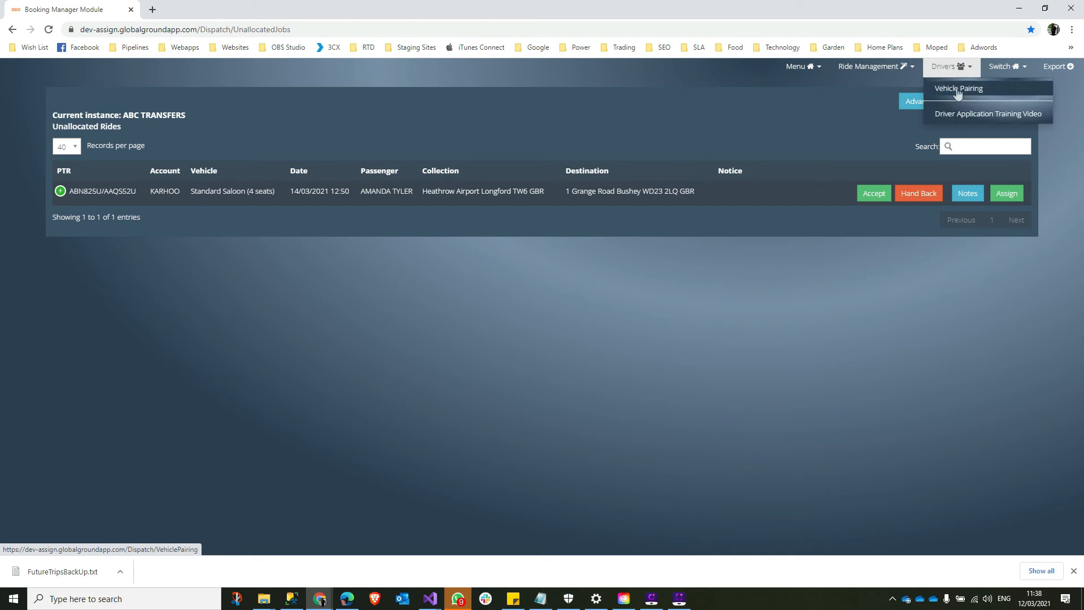
click(958, 90)
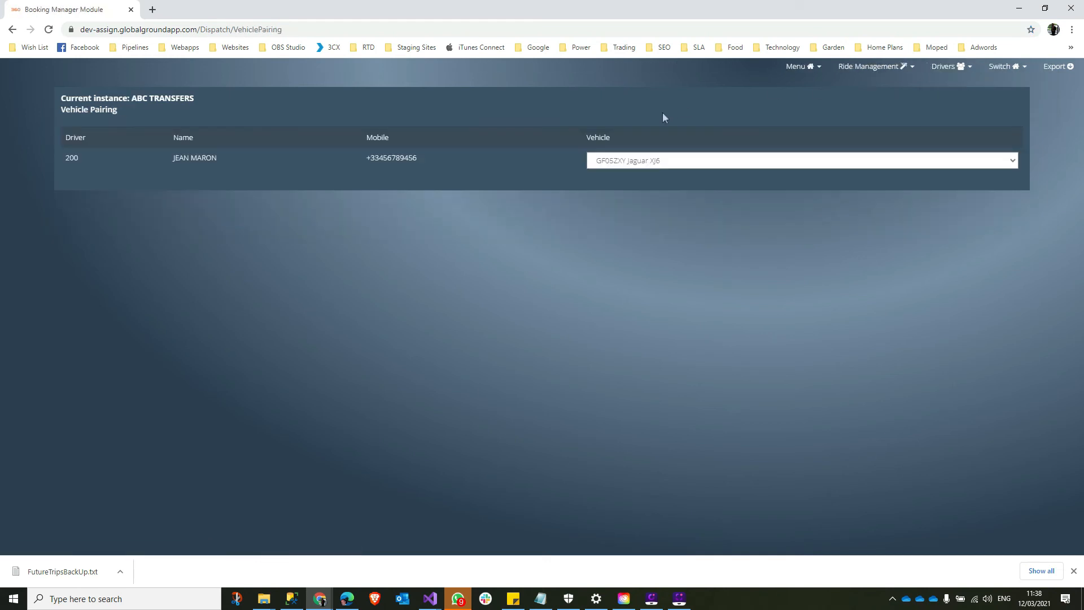
click(626, 162)
click(626, 162)
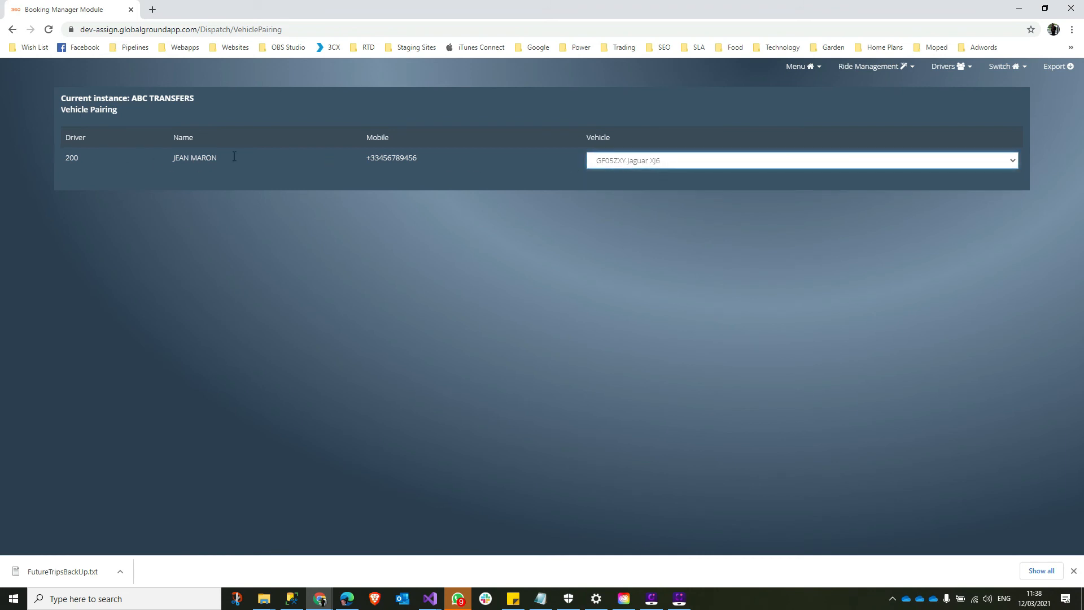
click(645, 162)
click(645, 175)
- Open Ride Management > Unallocated and view the Heathrow to Bushey route map, then close it
click(872, 66)
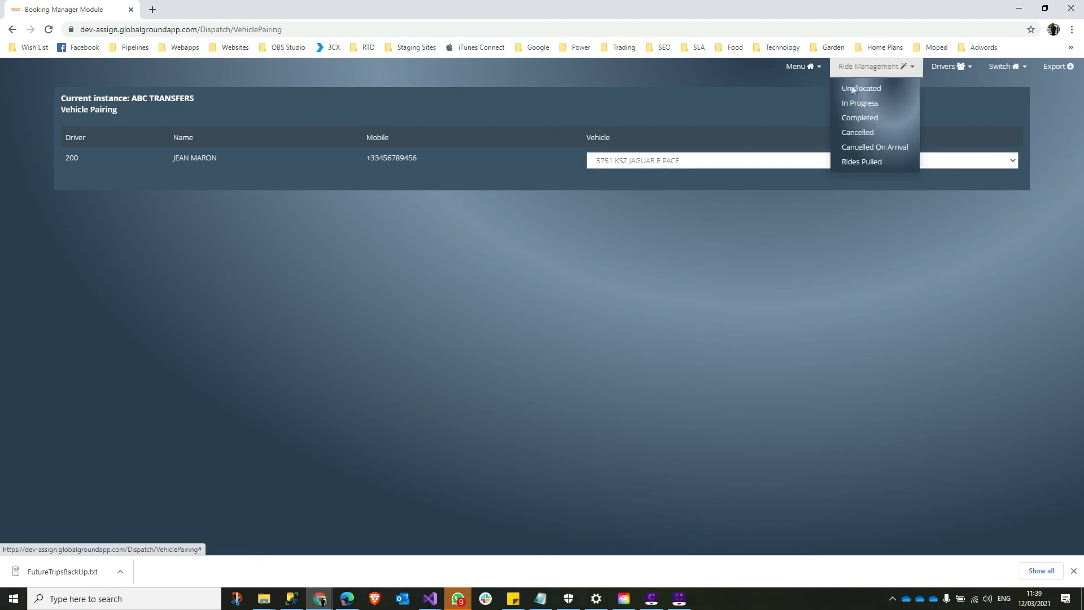
click(860, 88)
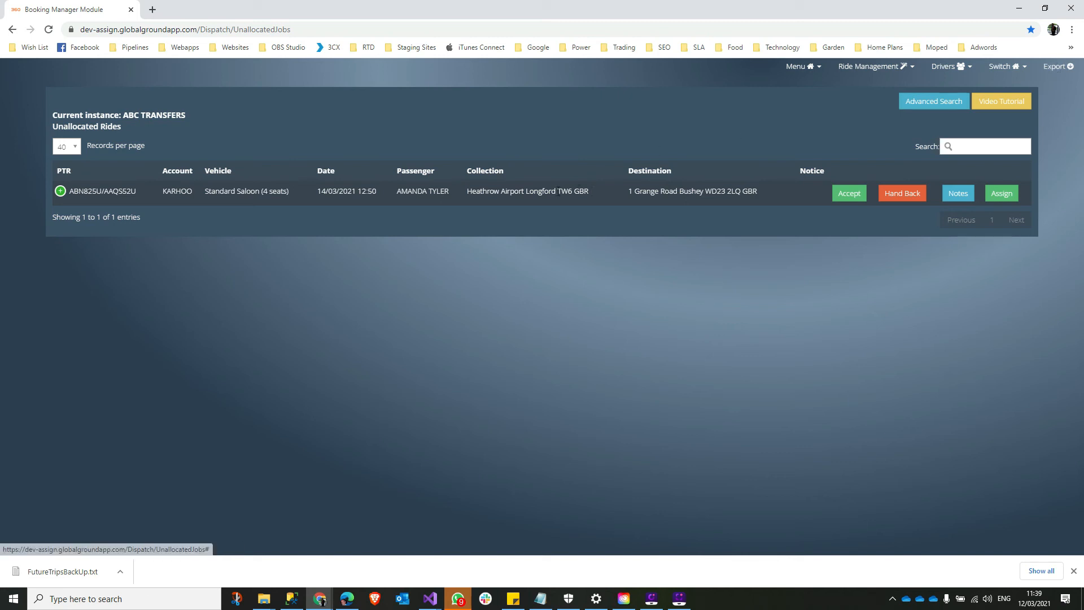
click(558, 191)
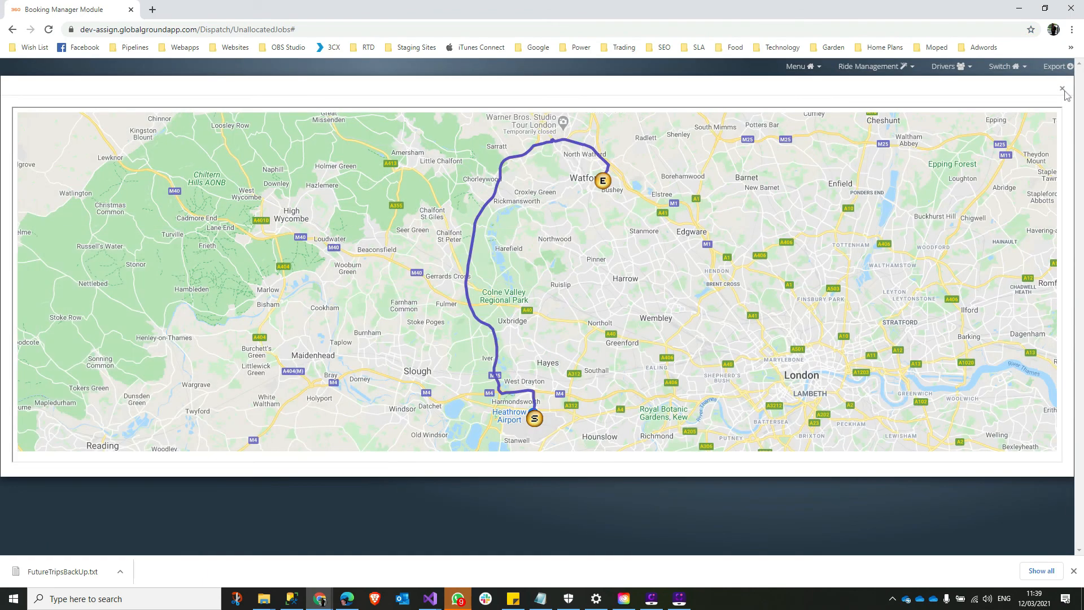
click(1062, 88)
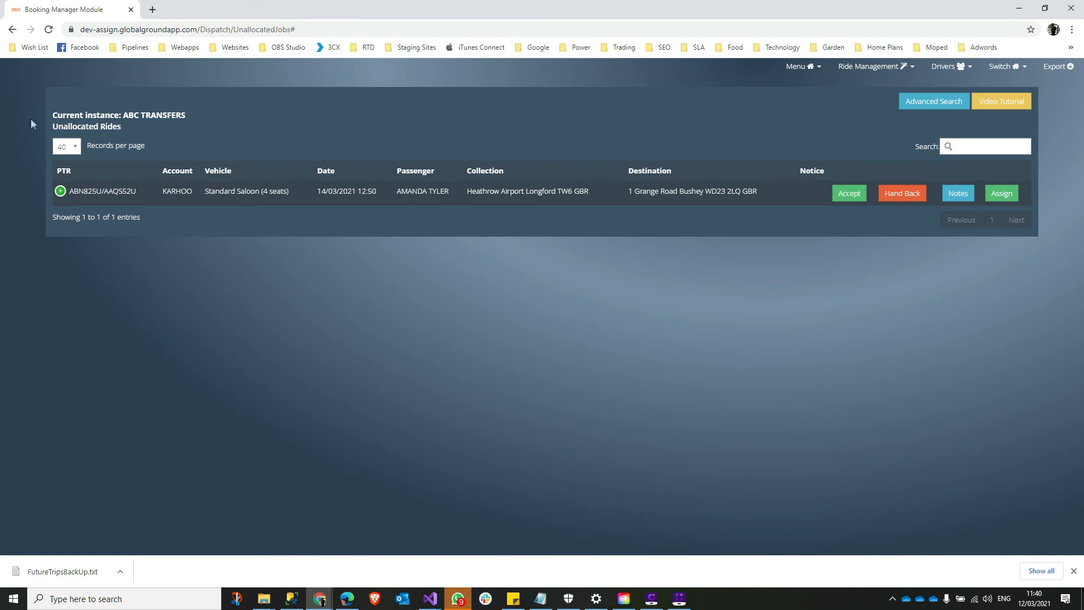
click(809, 68)
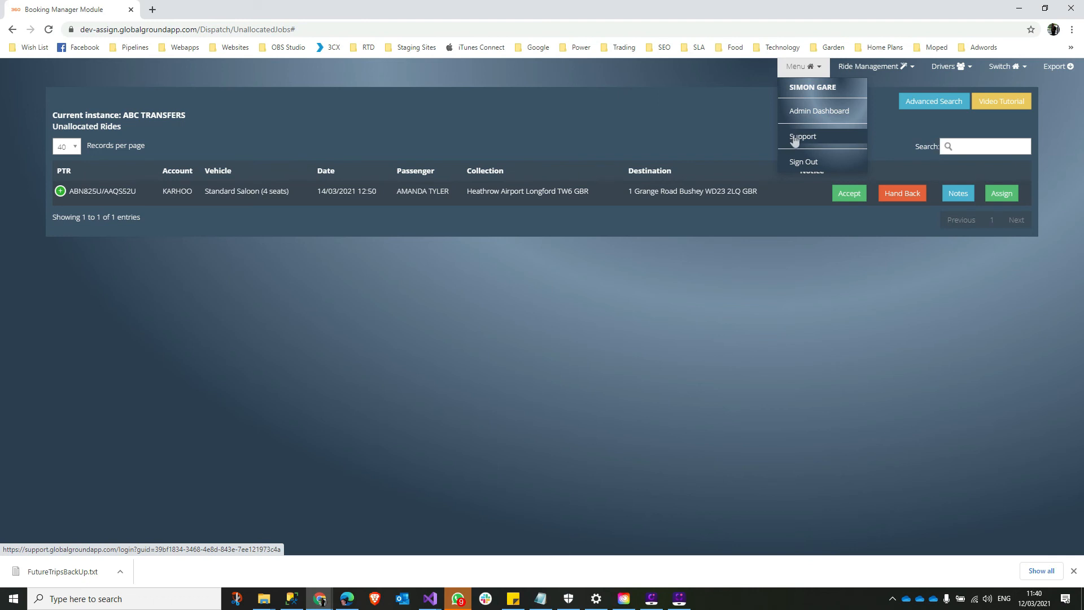
click(139, 83)
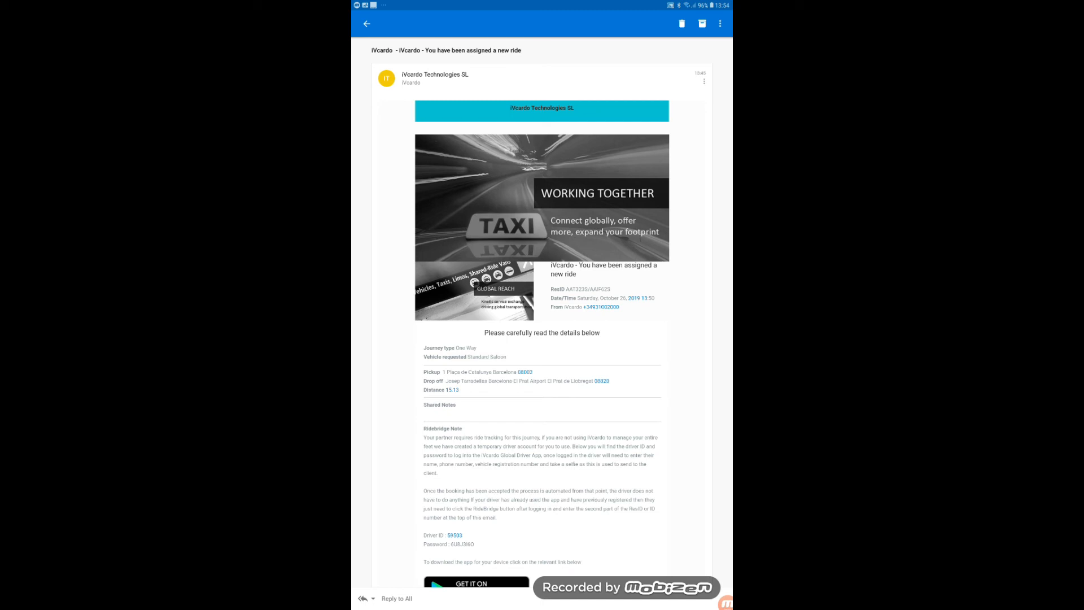
- Scroll the ride email down to the Ridebridge Note and select the temporary driver password
scroll(627, 390, down, 3)
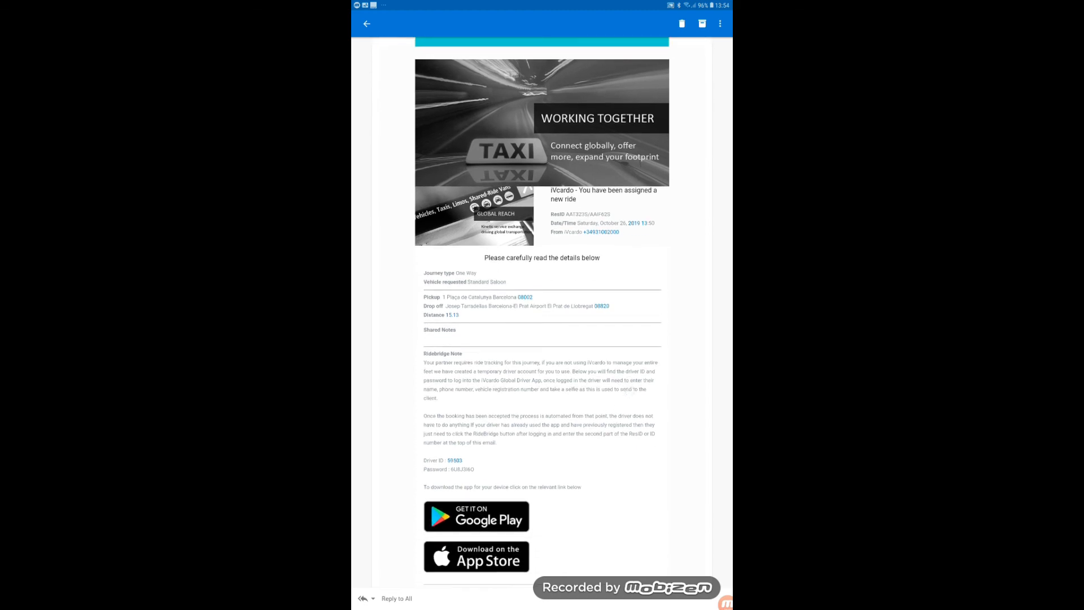
scroll(636, 425, up, 5)
scroll(630, 339, down, 5)
scroll(630, 272, down, 1)
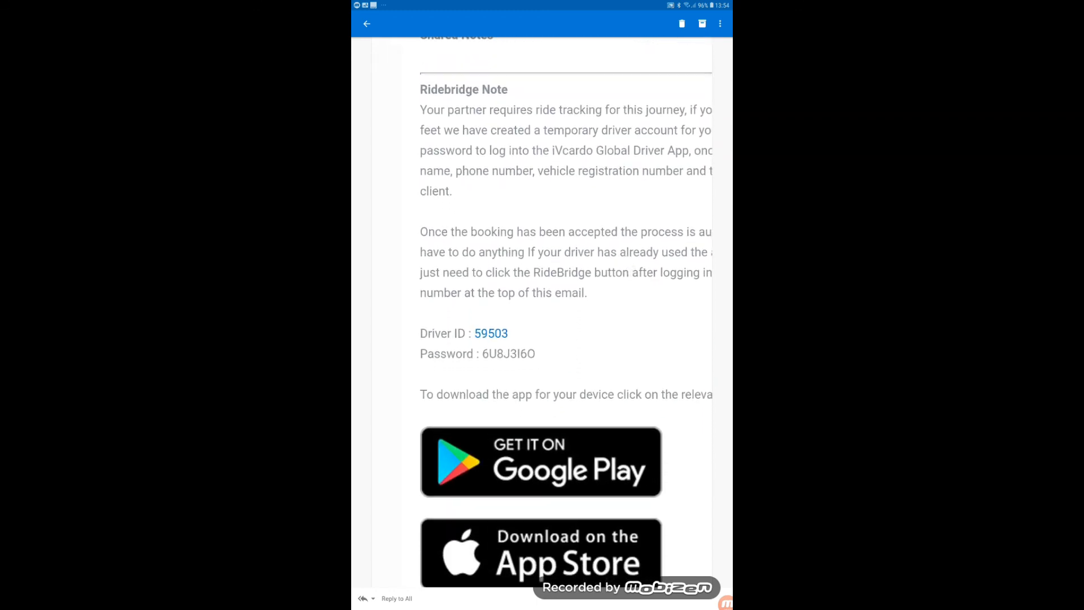
scroll(635, 284, up, 5)
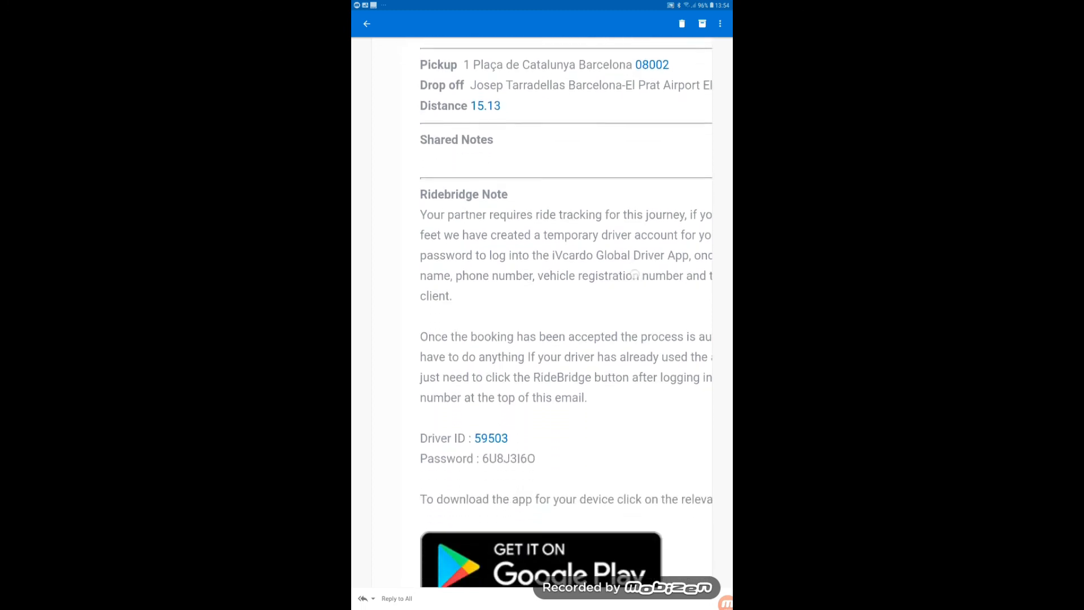
scroll(636, 284, down, 4)
scroll(639, 337, up, 1)
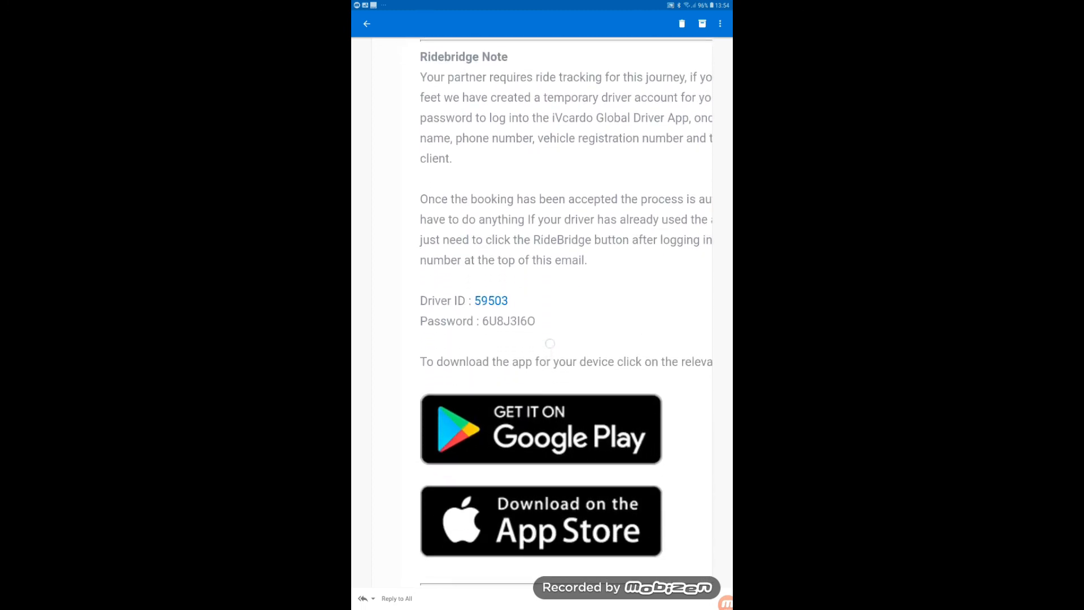
scroll(550, 347, down, 1)
scroll(677, 327, down, 2)
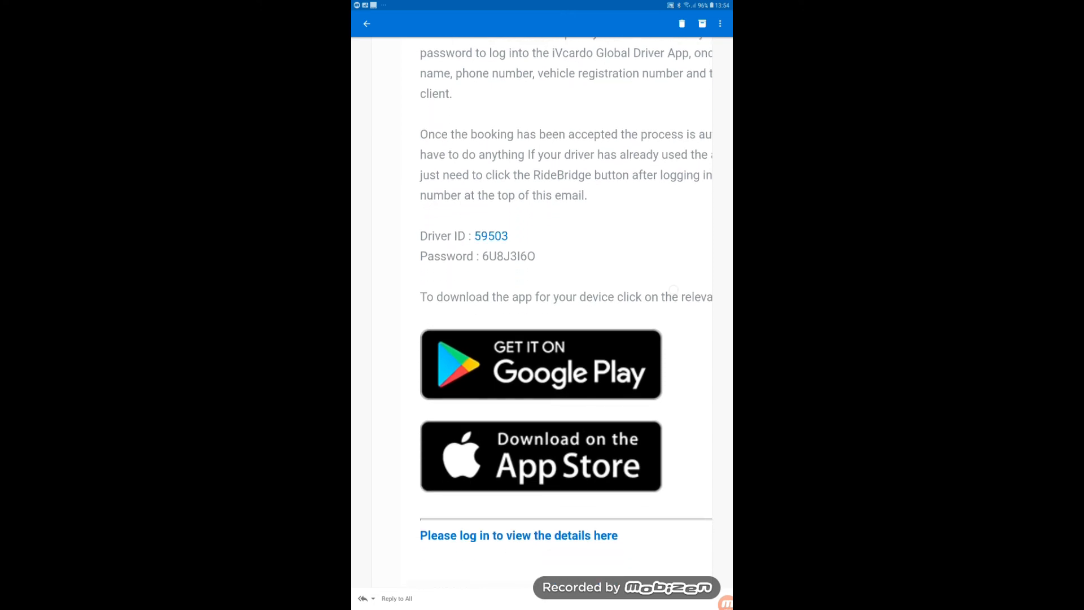
scroll(665, 261, up, 1)
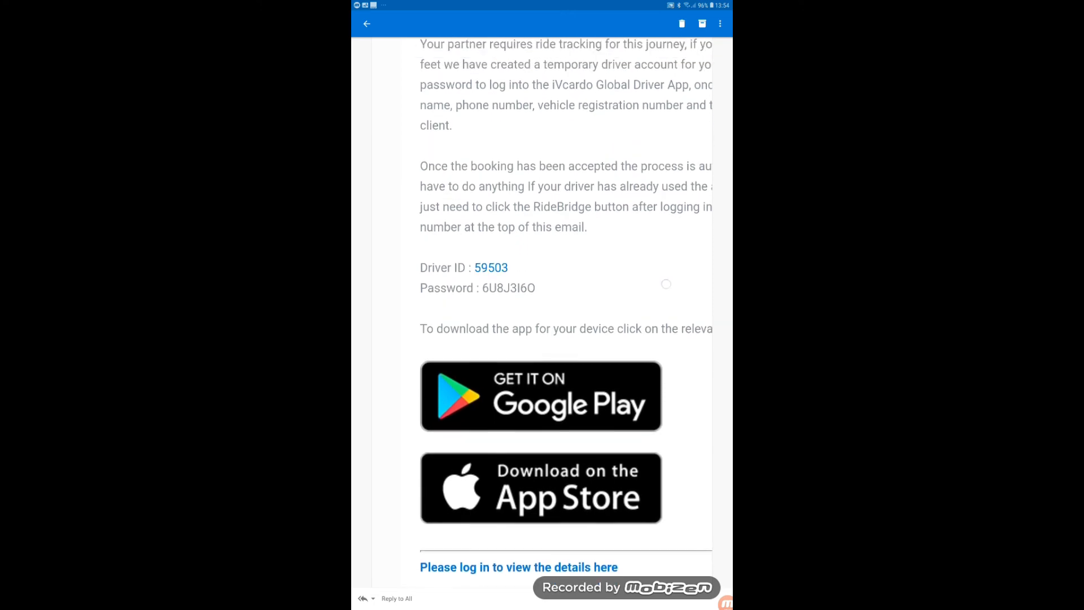
scroll(668, 316, up, 2)
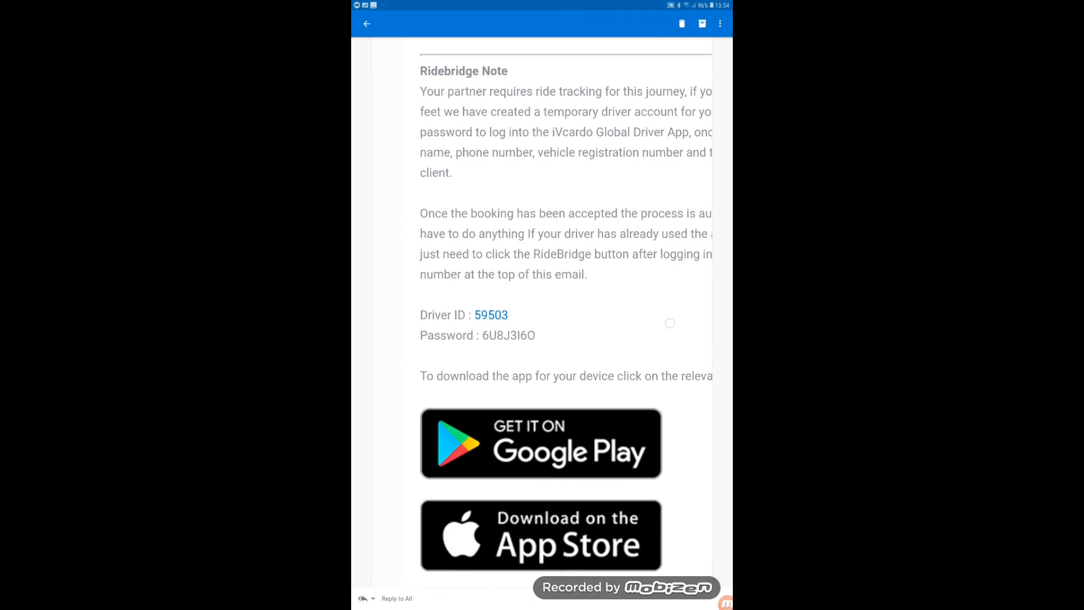
scroll(669, 345, down, 1)
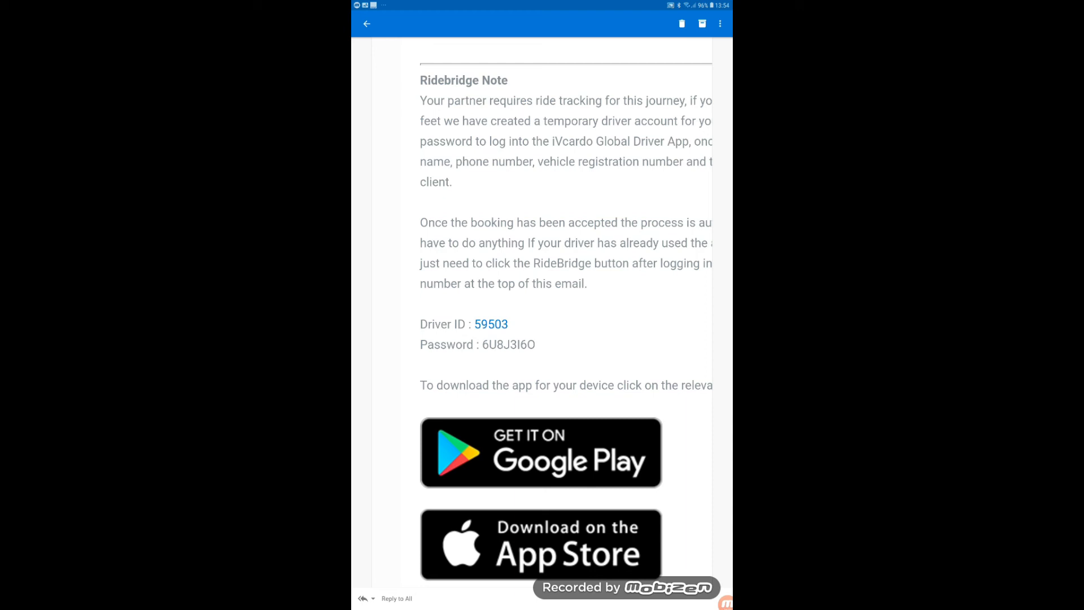
double_click(517, 346)
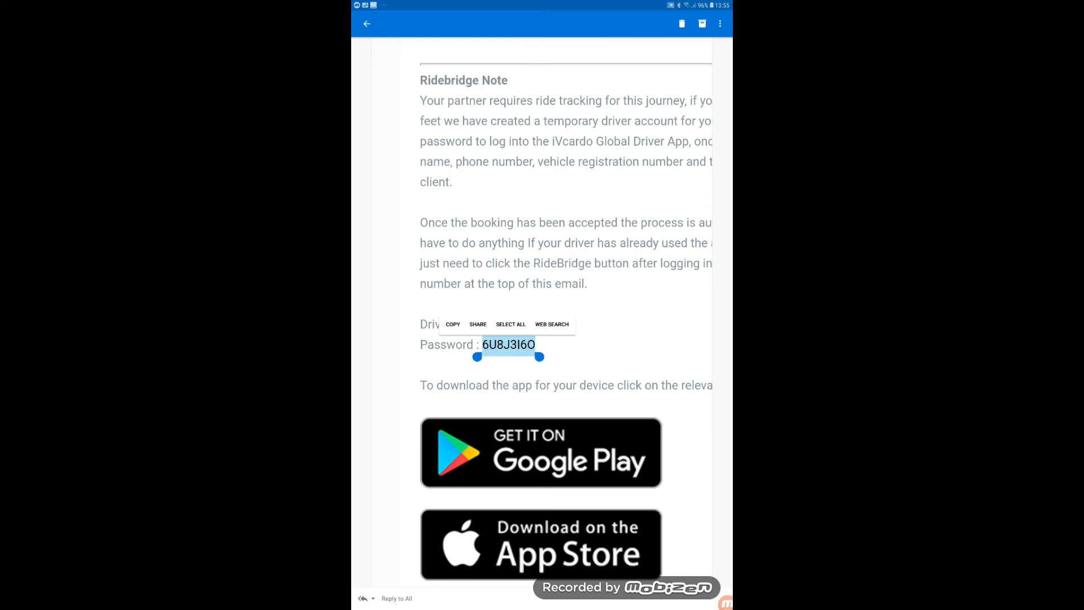
key(alt+Tab)
- Open the iVcardo driver app and log in with the temporary driver credentials
click(611, 235)
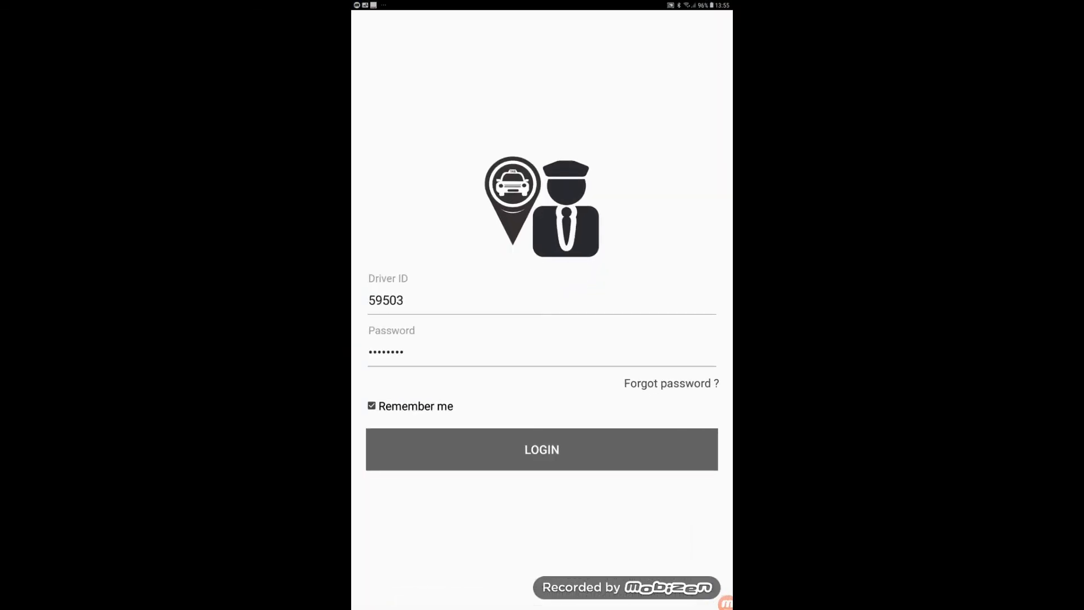
click(569, 445)
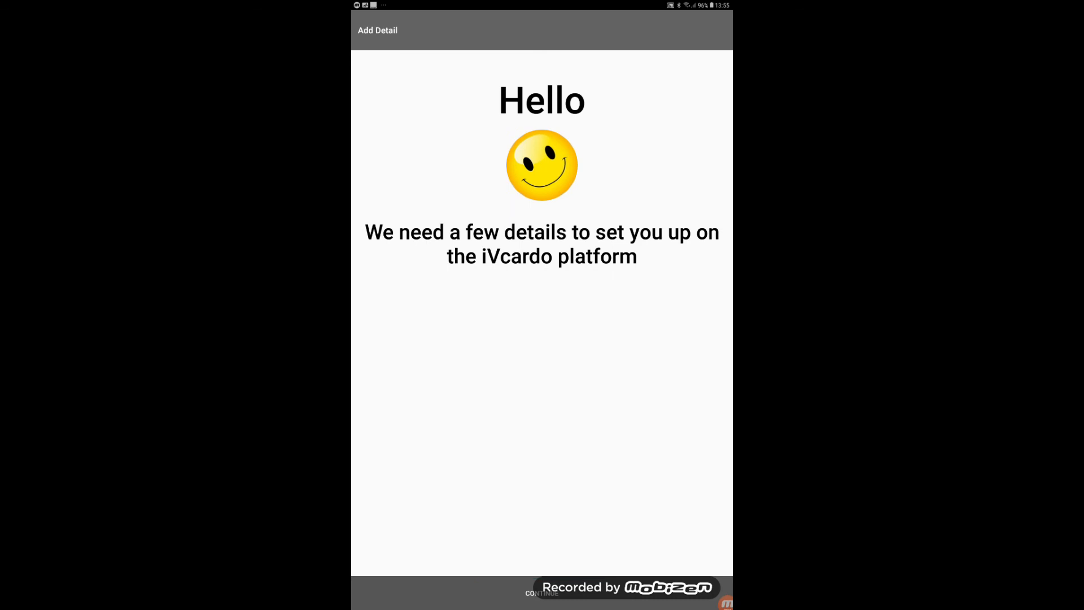
click(542, 593)
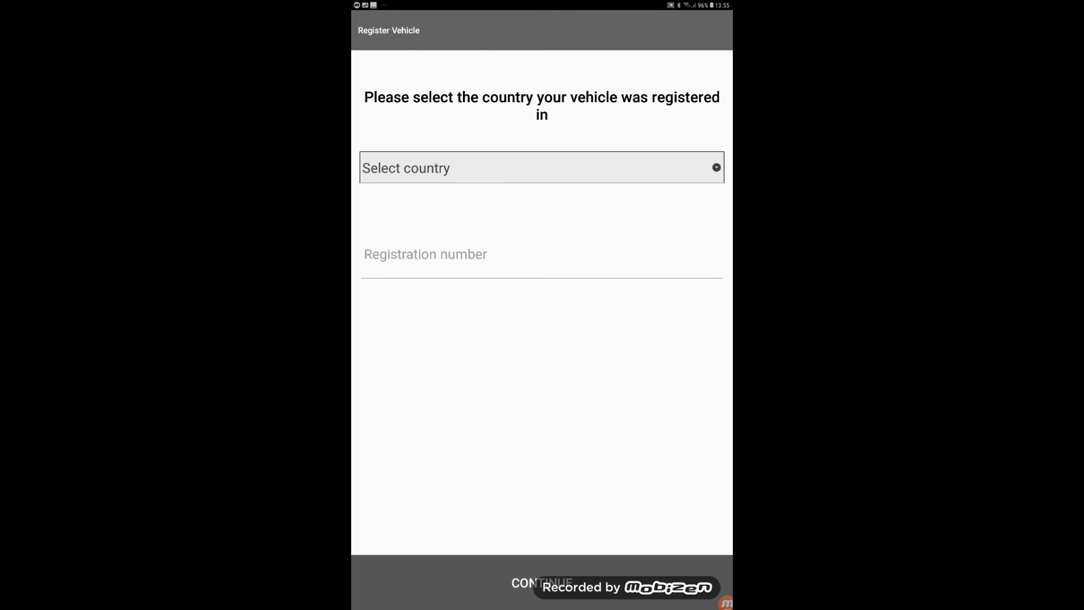
click(542, 168)
scroll(542, 367, down, 5)
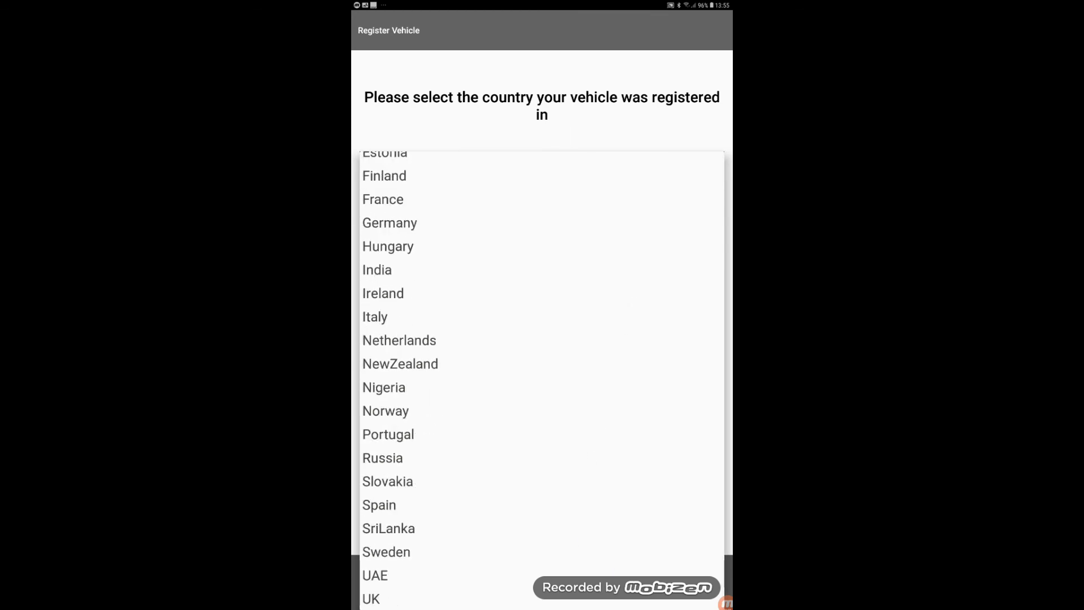
click(371, 599)
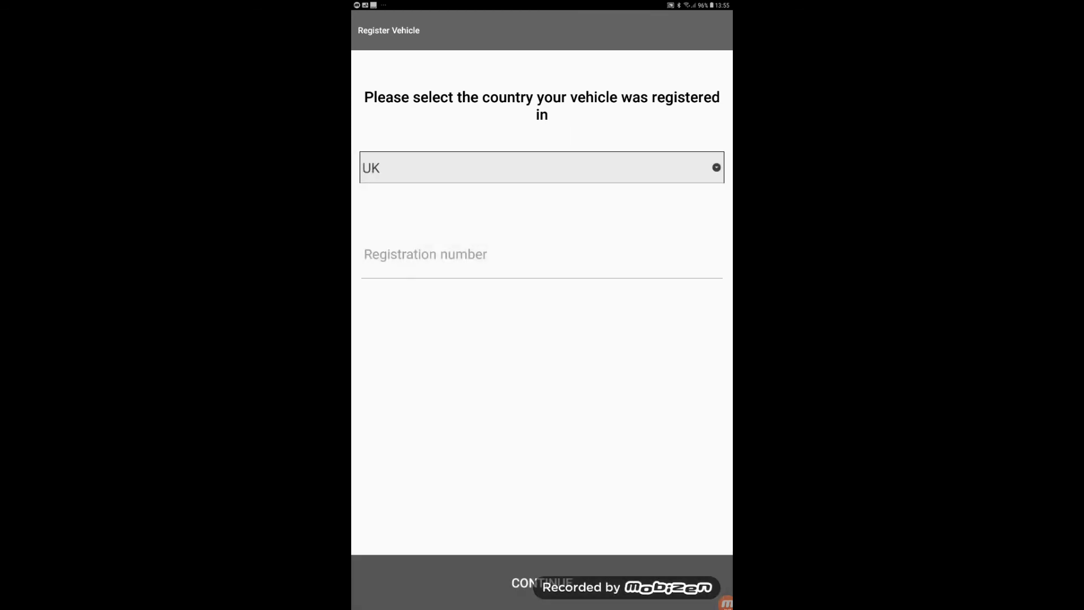
click(525, 257)
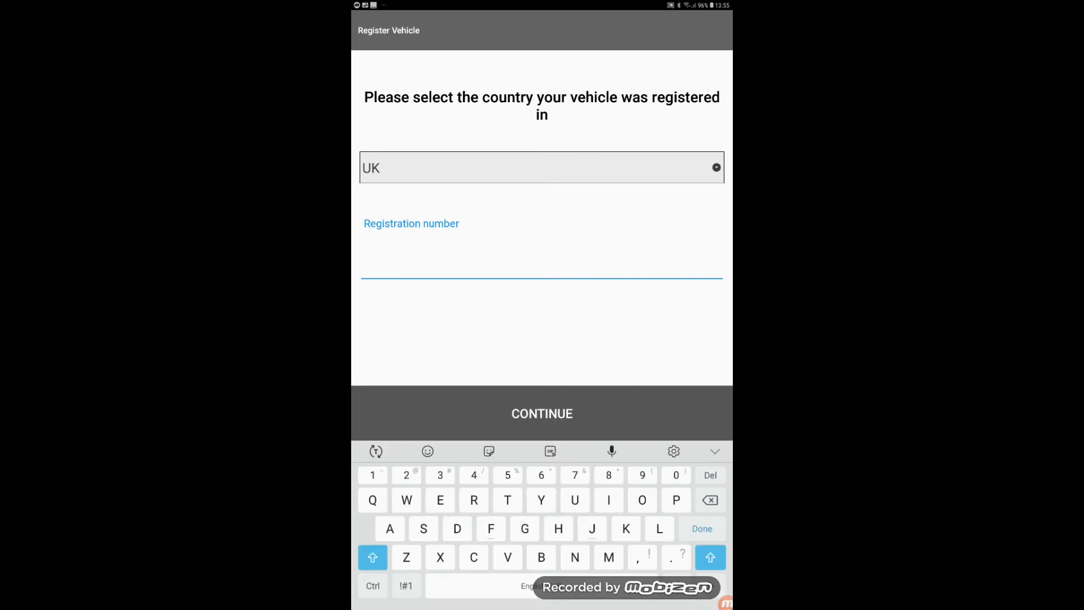
click(550, 452)
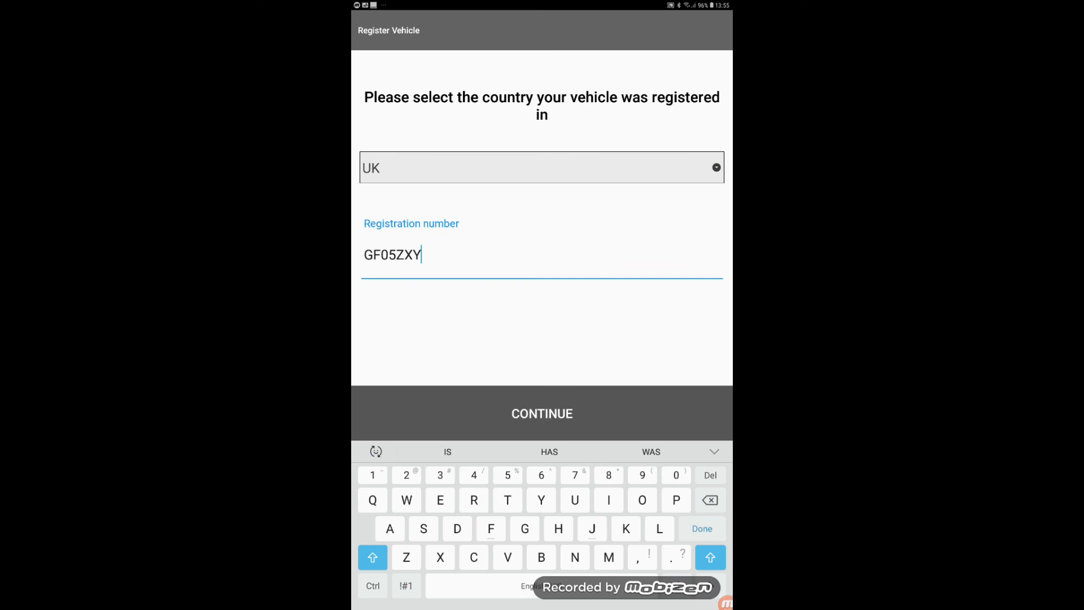
click(542, 413)
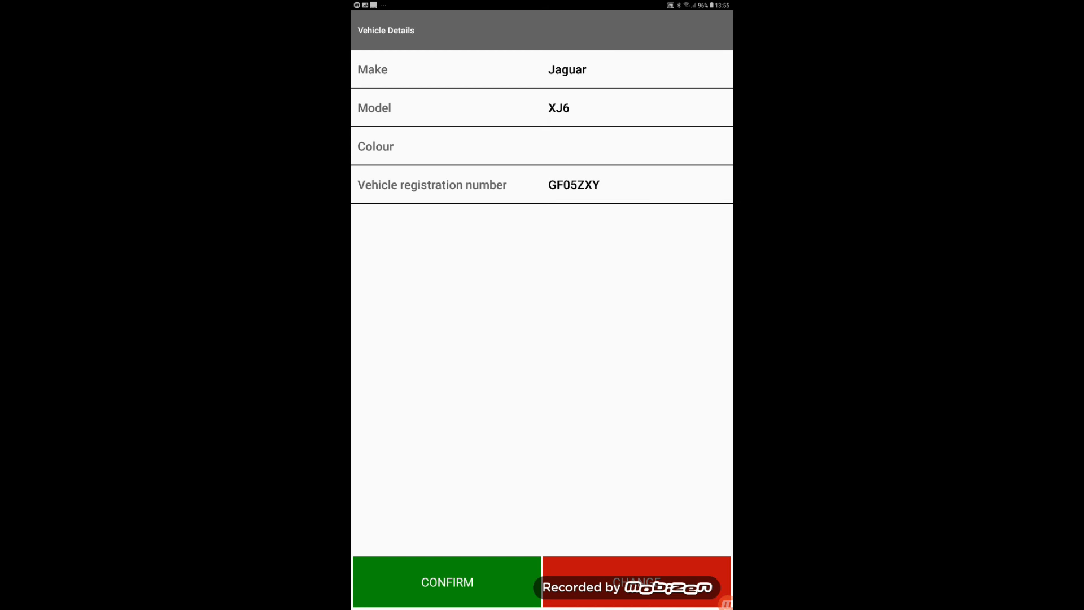
click(476, 577)
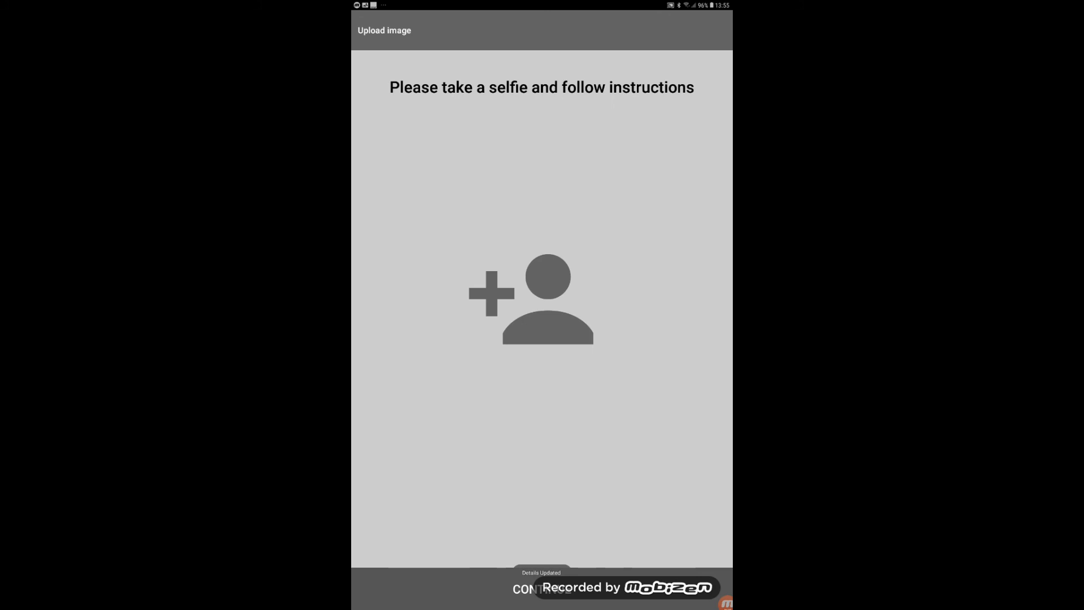
- Choose today's photo of the man from the gallery as the driver's selfie and continue
click(545, 306)
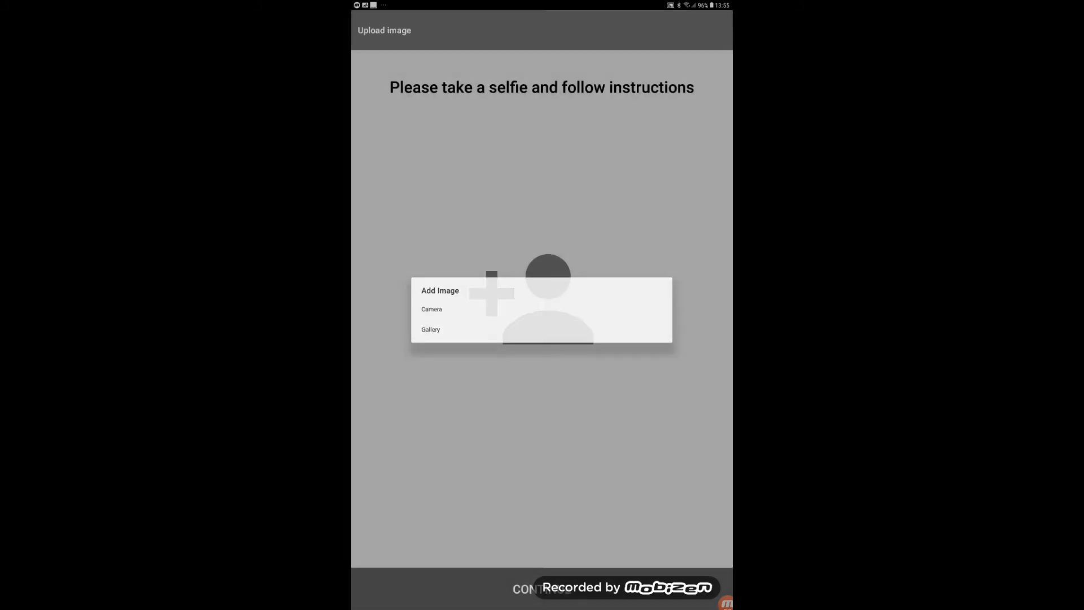
click(431, 330)
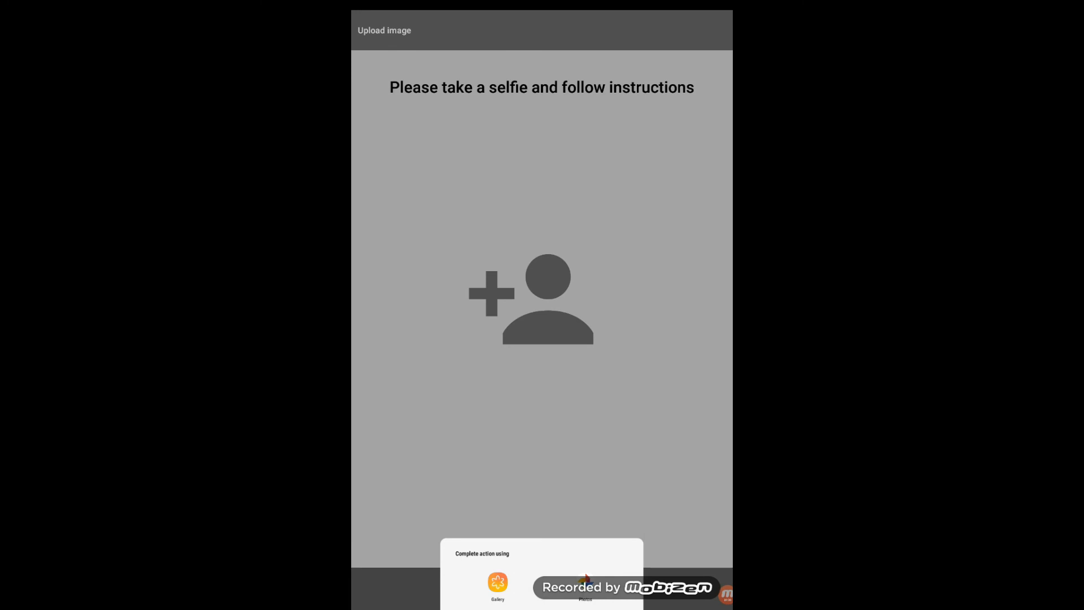
click(498, 582)
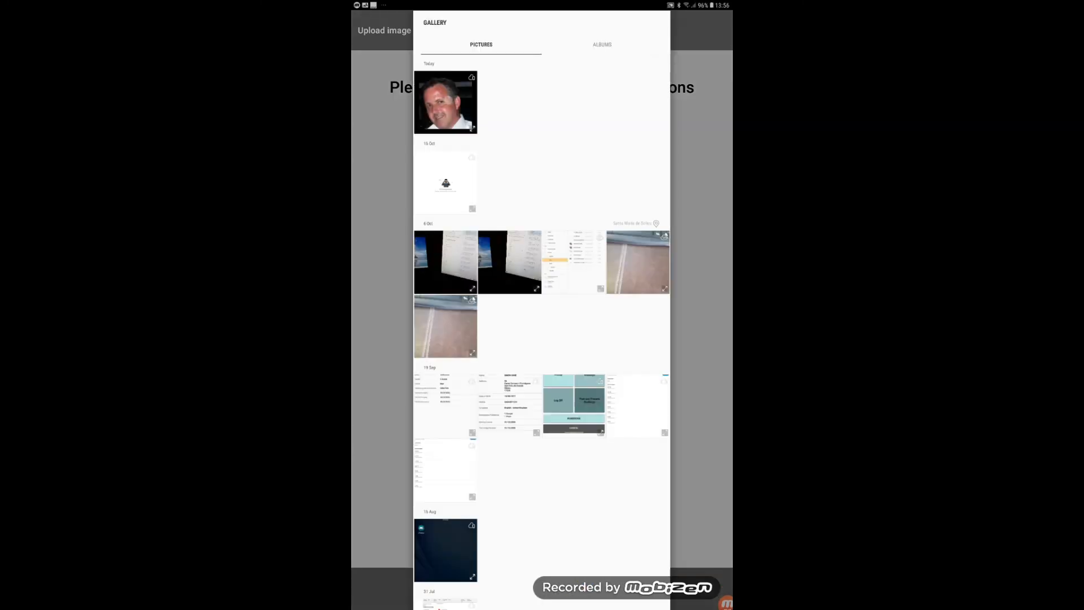
click(449, 100)
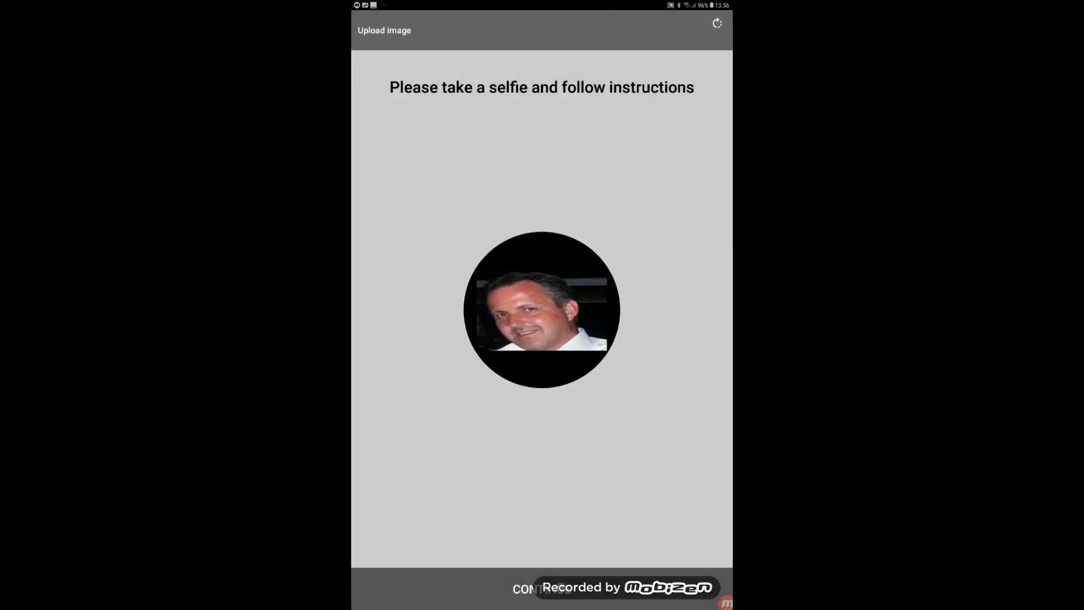
click(542, 589)
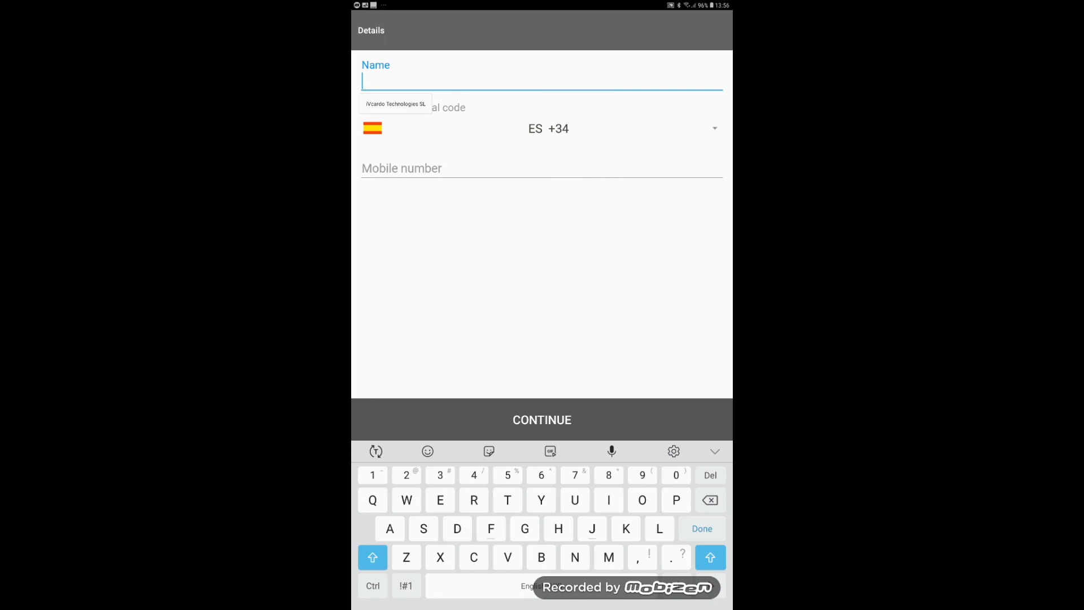
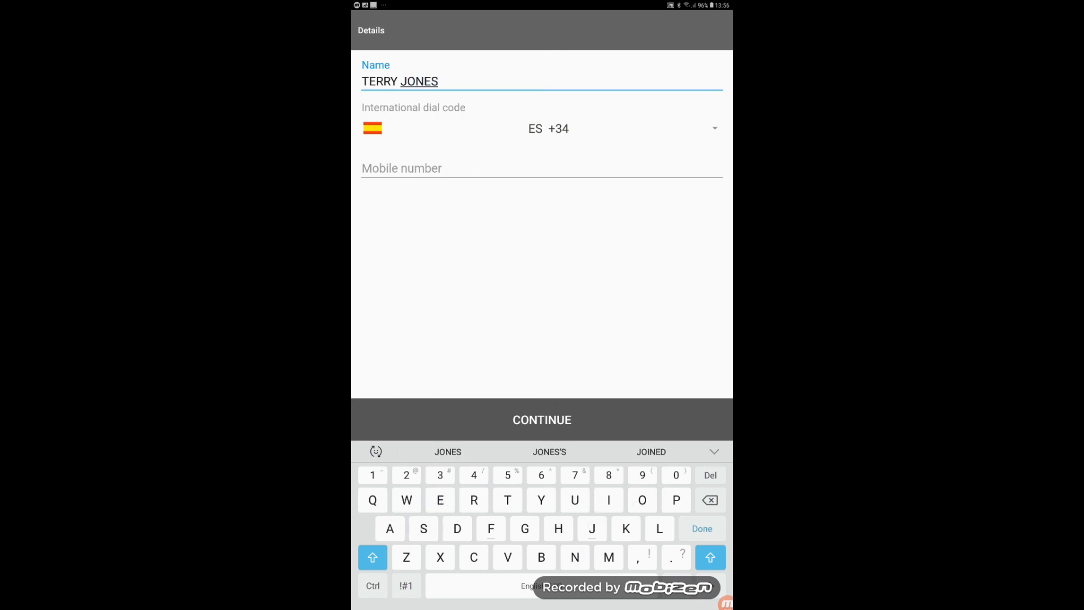
- Enter the driver's full name and mobile number, then submit the details
click(519, 169)
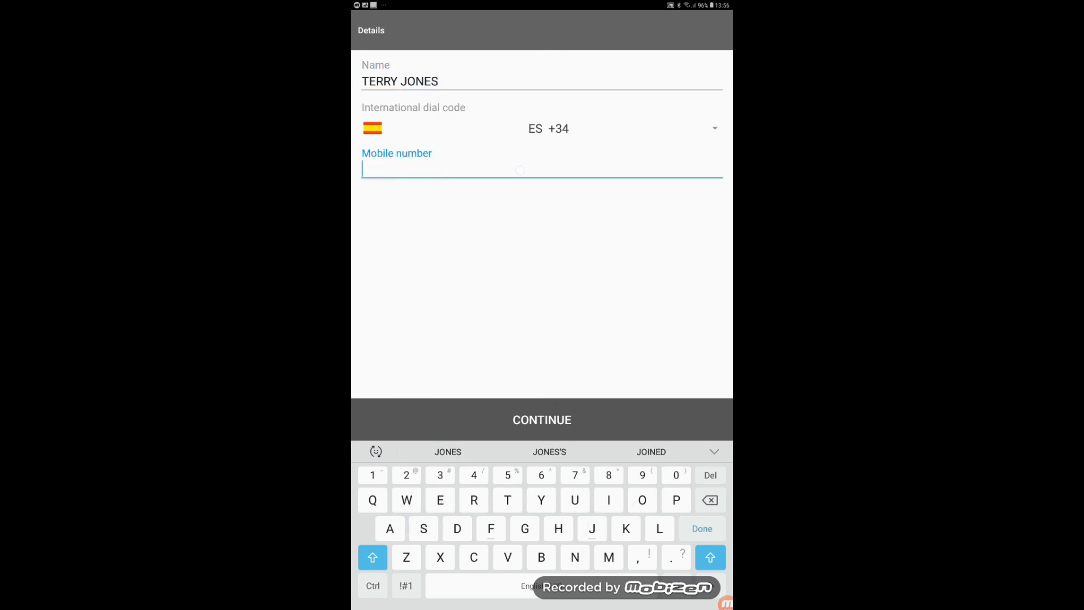
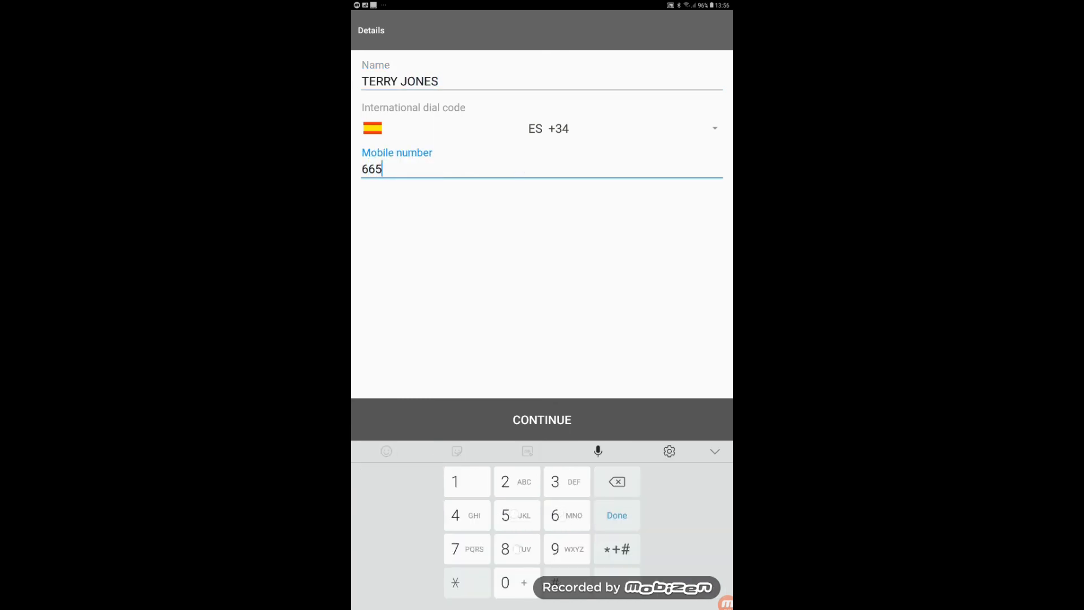
click(610, 406)
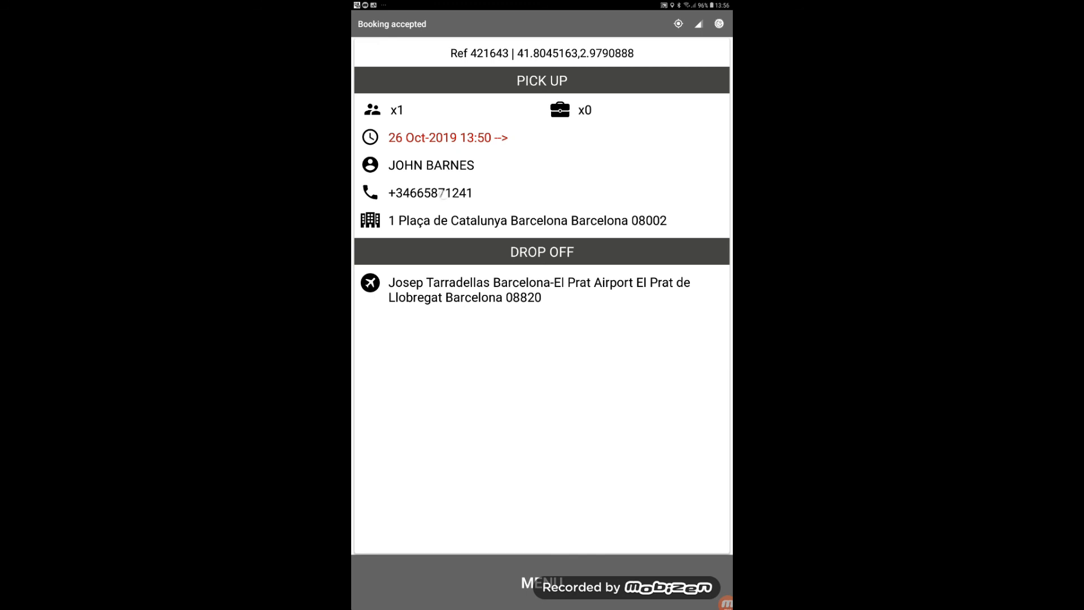
- Try the client's phone number and view the pick-up address in Maps, then bring up the ride status options
click(430, 192)
click(498, 345)
click(538, 227)
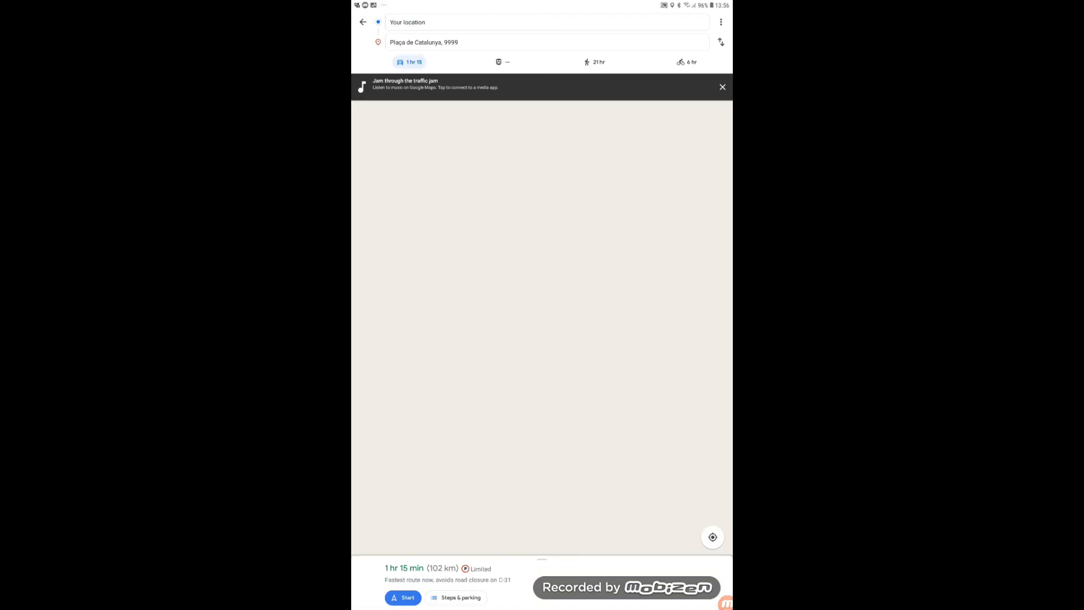
key(Escape)
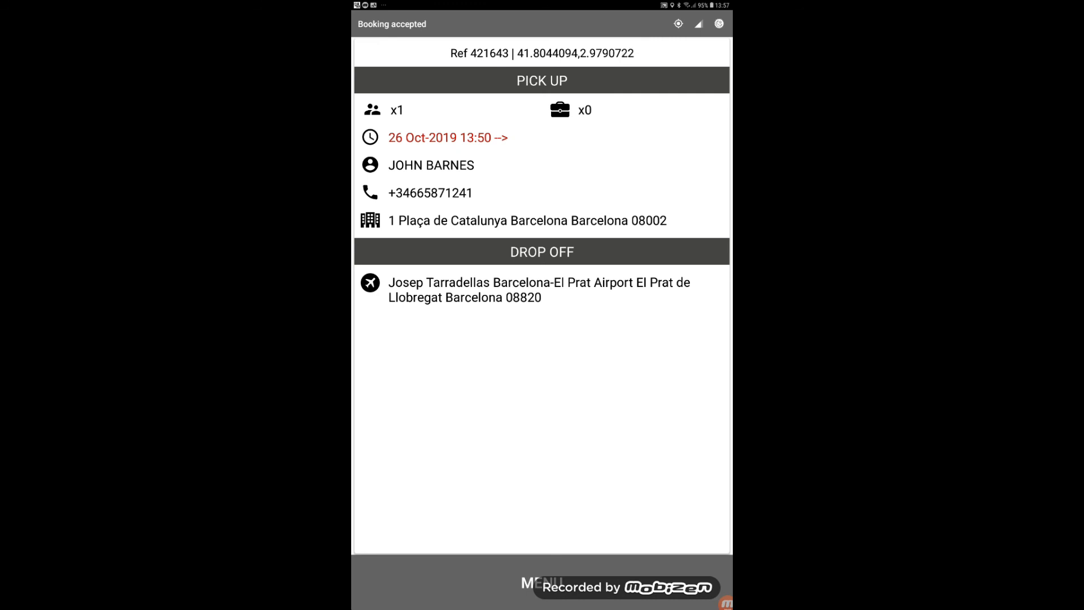
click(557, 579)
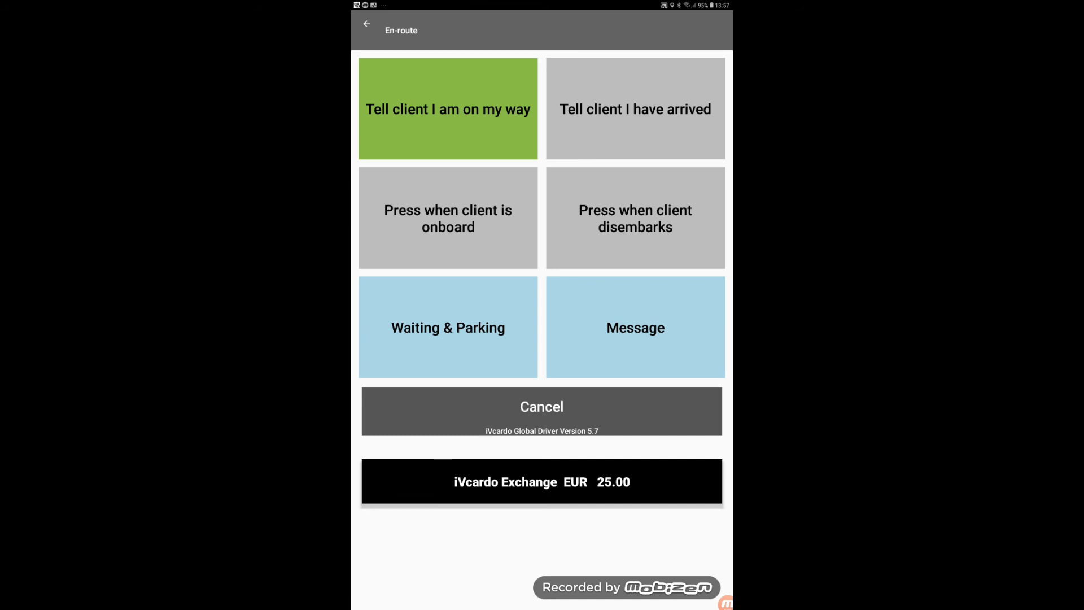
- Mark the ride as on the way, arrived, client onboard, then client disembarked
click(464, 110)
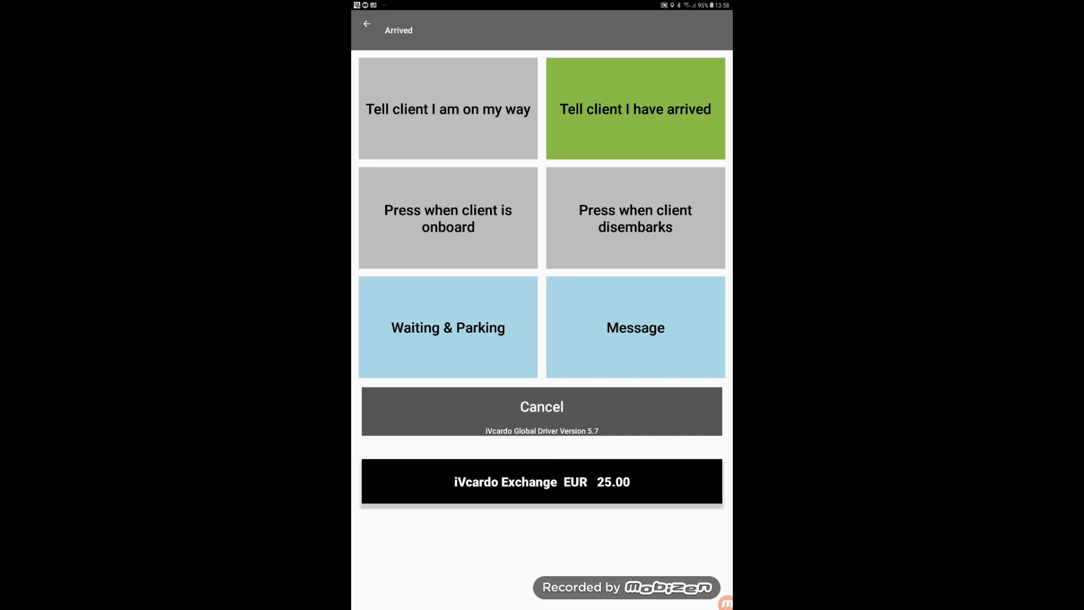
click(652, 108)
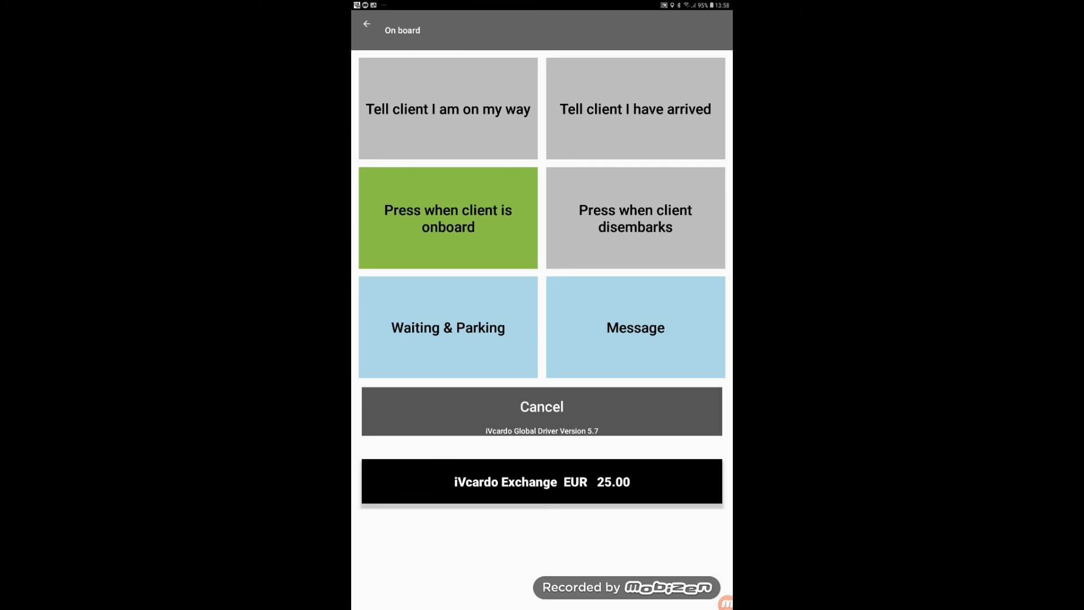
click(456, 221)
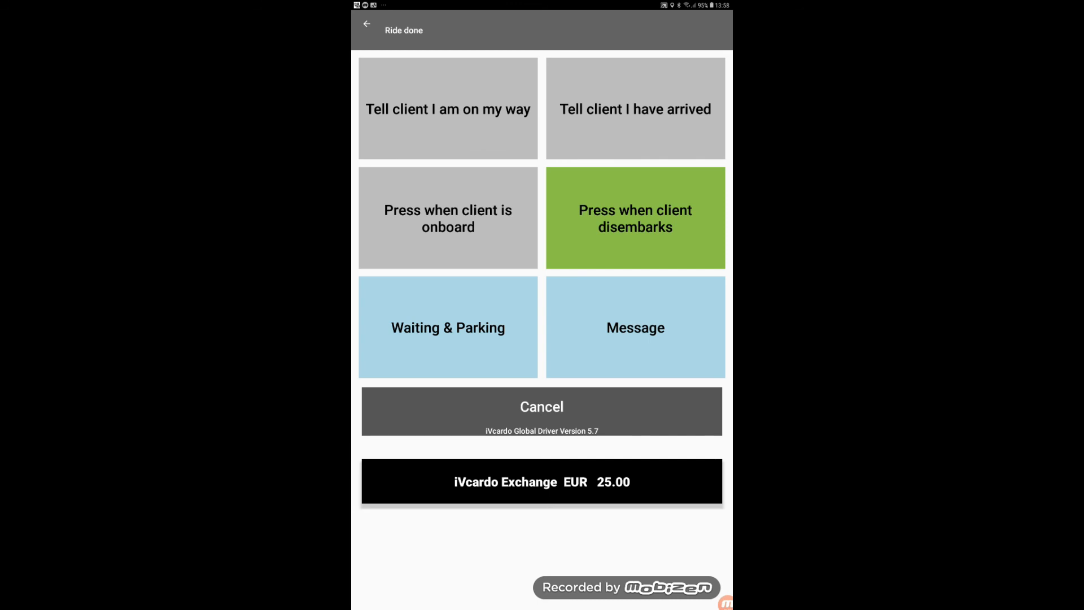
click(639, 218)
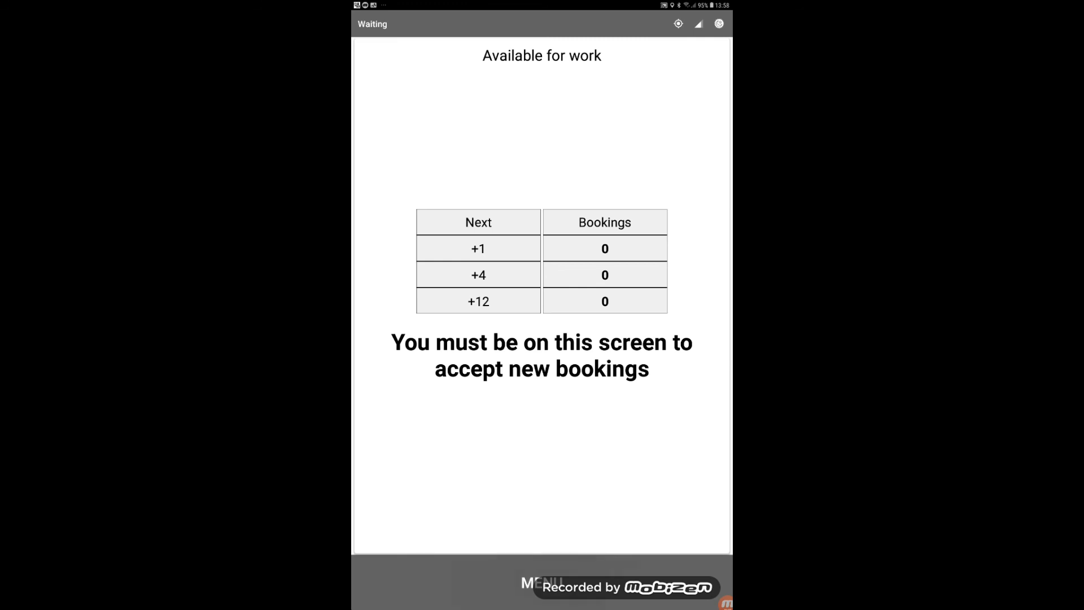
- Open the RideBridge voucher lookup from the driver menu
click(542, 582)
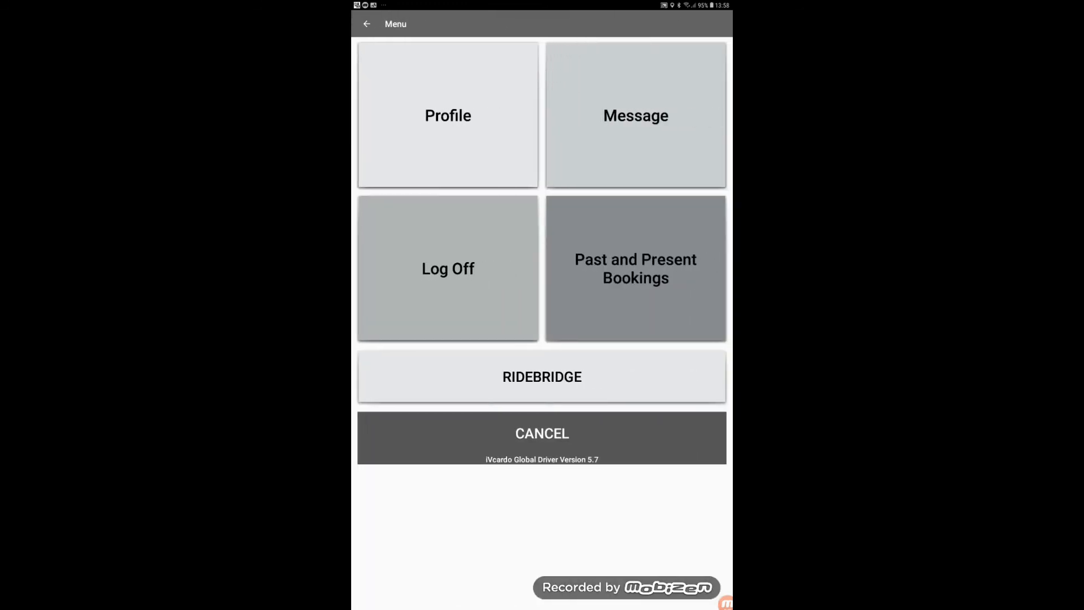
click(561, 434)
click(556, 576)
click(545, 378)
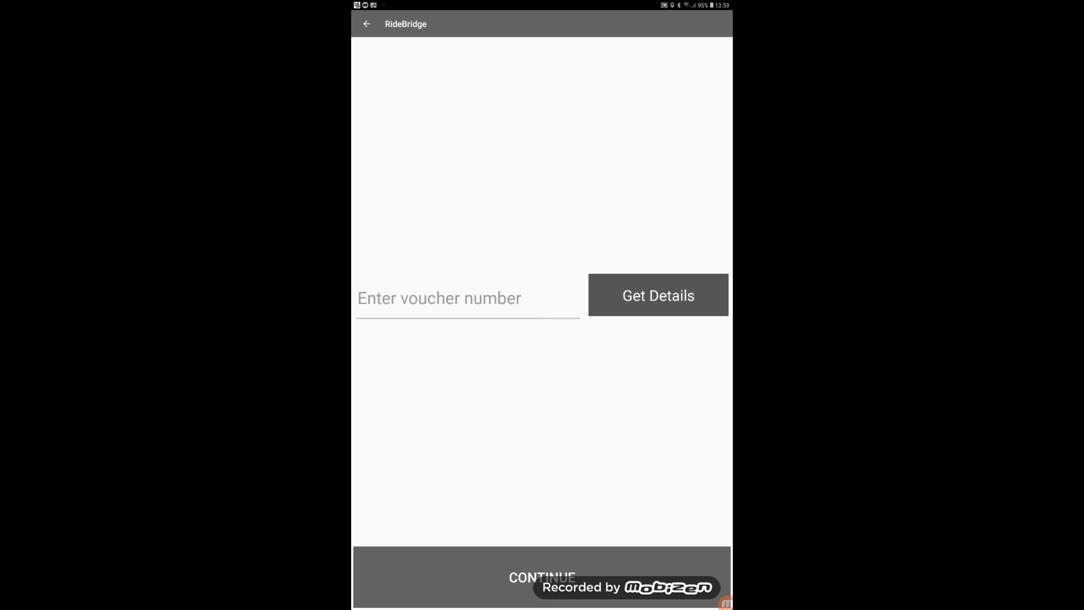
- Type a sample voucher number, delete it, and return to the driver menu
click(467, 298)
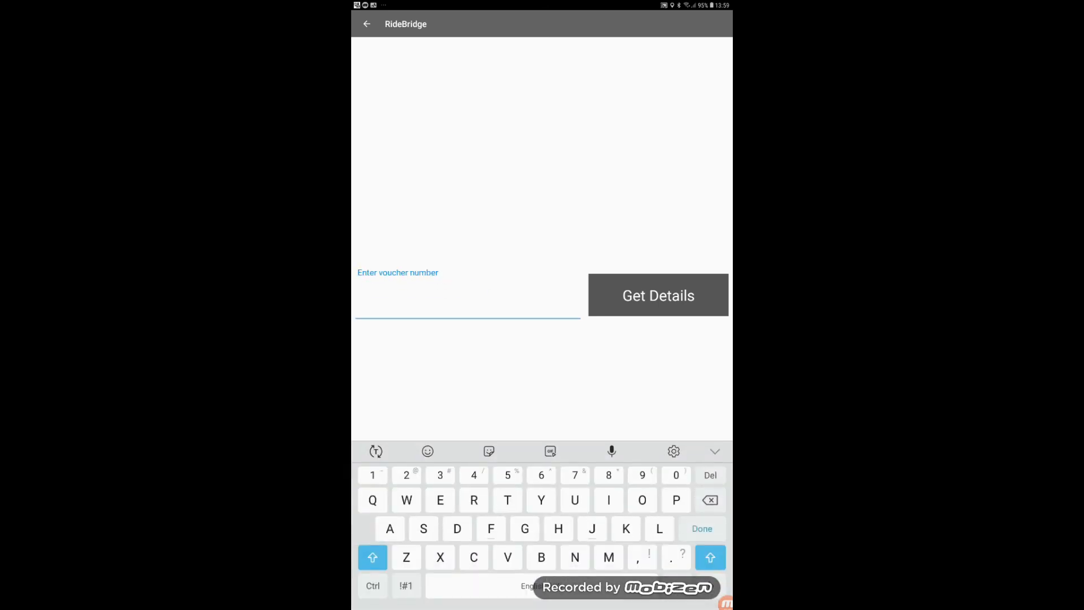
text(AS34DGF)
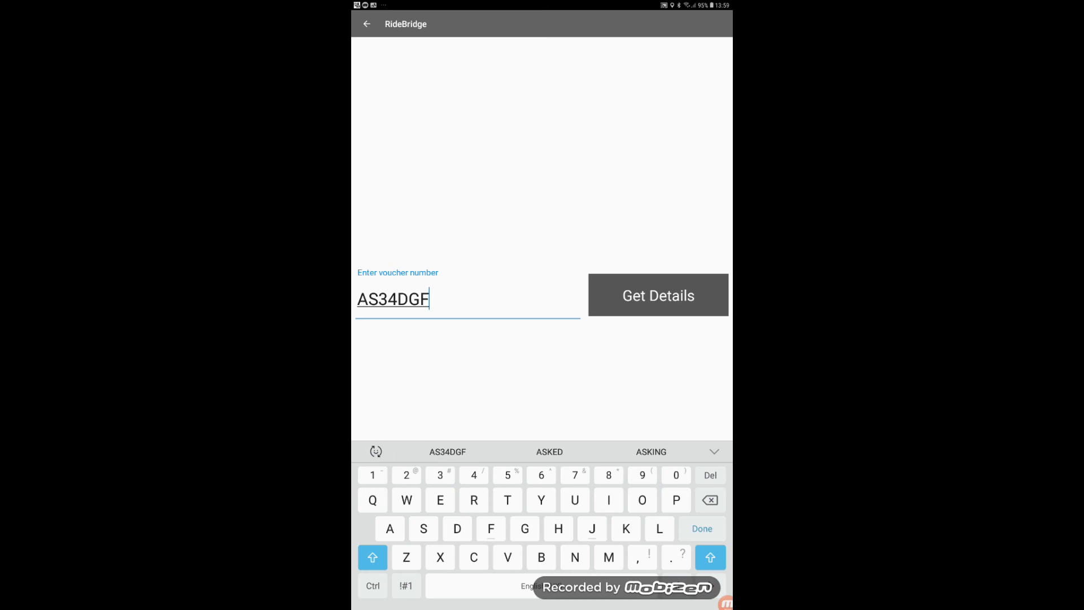
key(BackSpace)
key(BackSpace)
key(BackSpace)
key(BackSpace)
key(BackSpace)
key(BackSpace)
key(BackSpace)
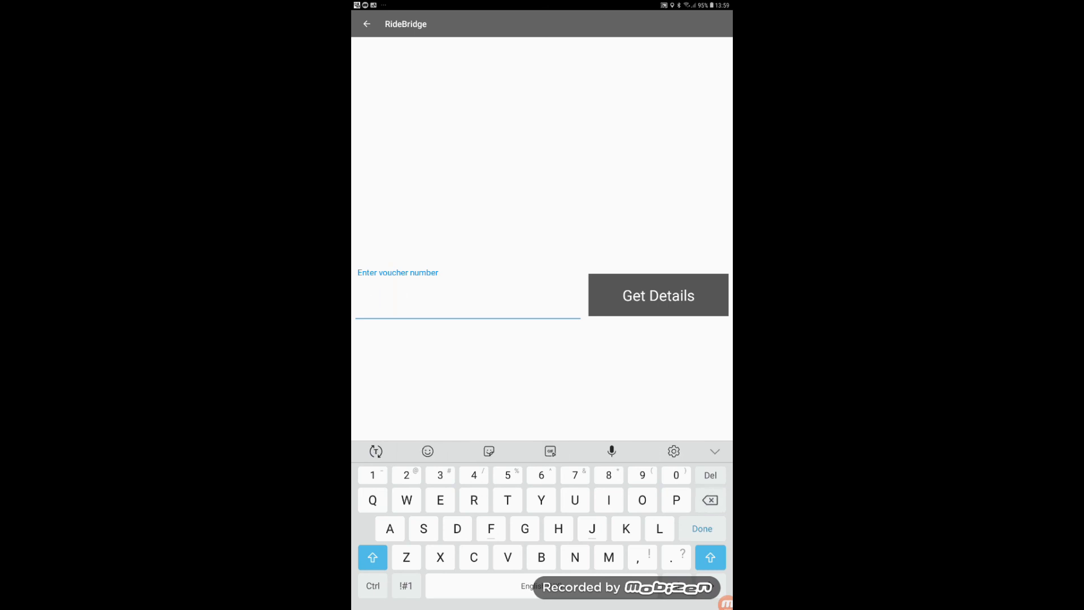
click(715, 451)
click(716, 450)
click(367, 24)
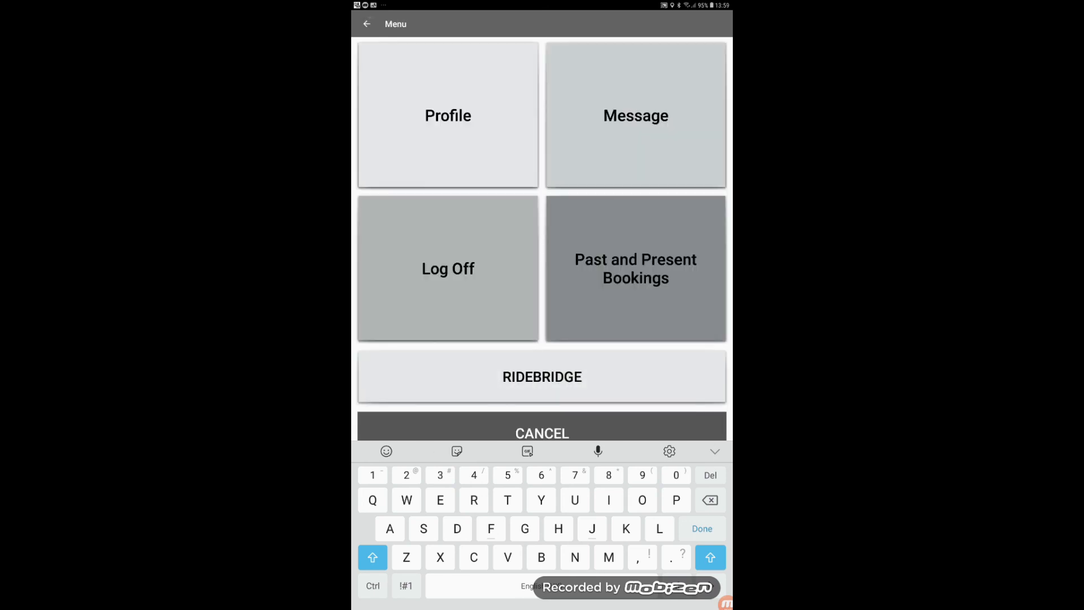
click(636, 268)
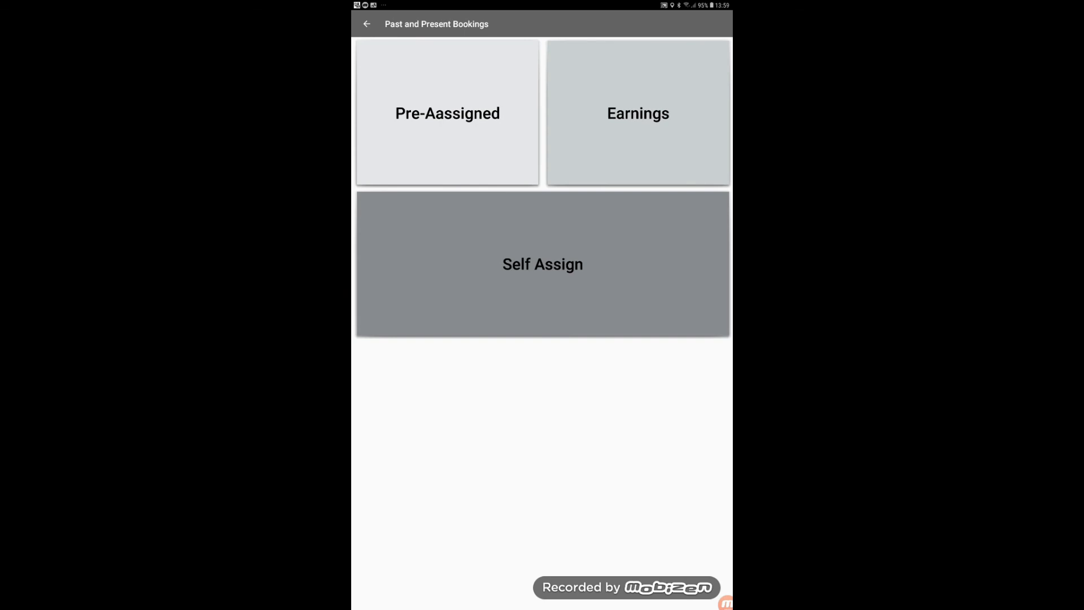
click(468, 116)
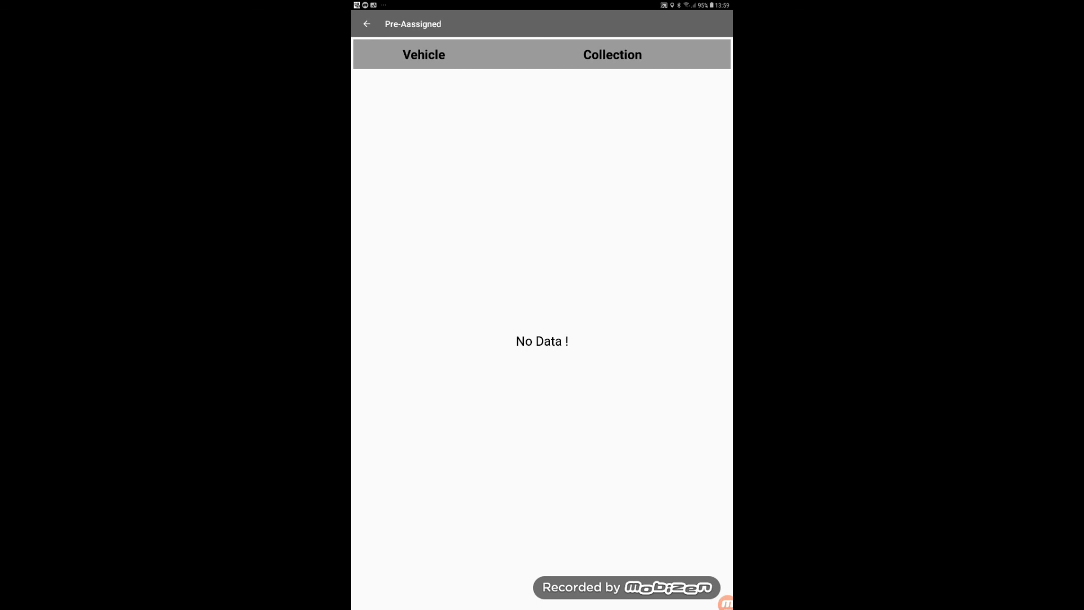
click(367, 24)
click(569, 271)
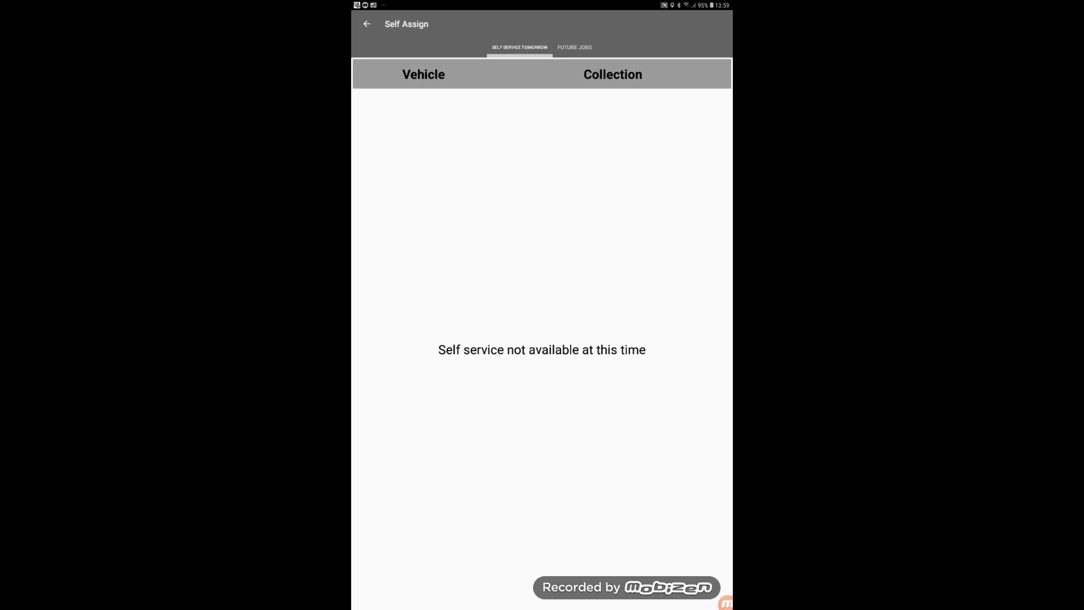
click(575, 47)
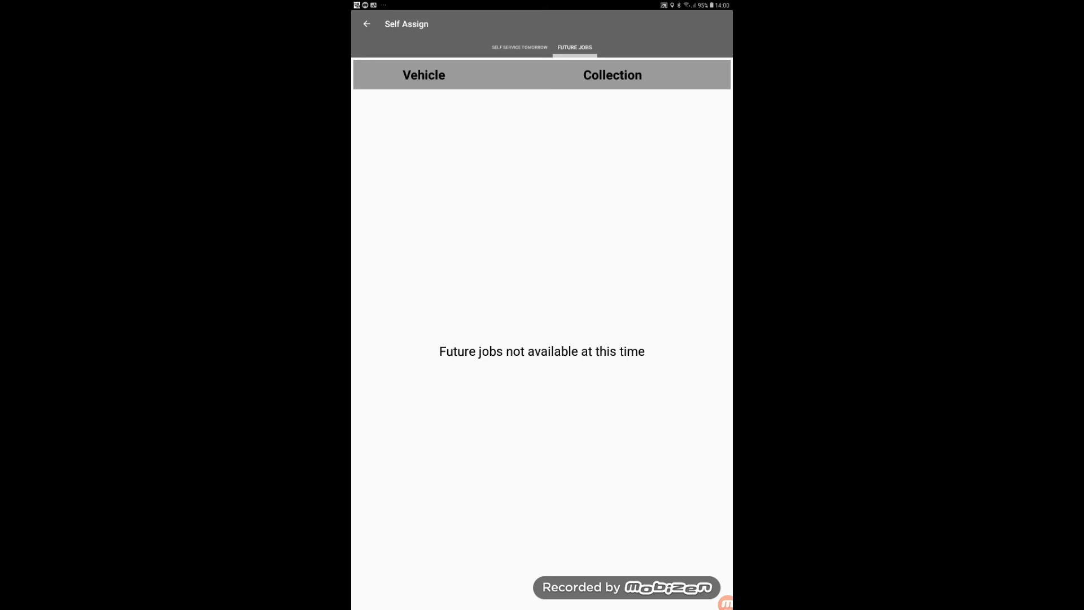
click(507, 45)
click(366, 24)
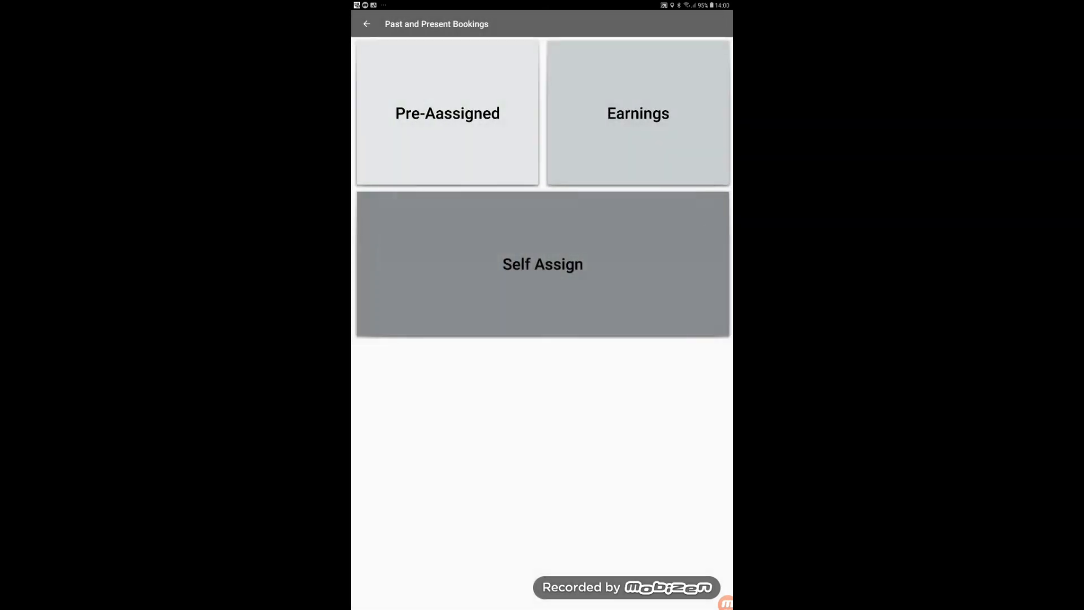
click(367, 24)
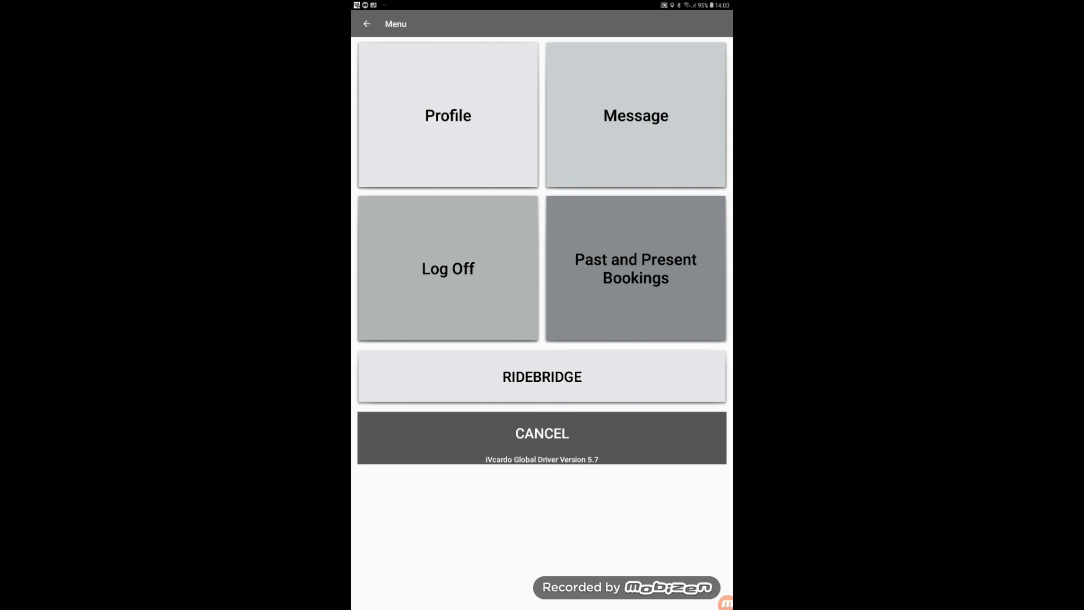
- Log the driver off from the Menu screen
click(447, 268)
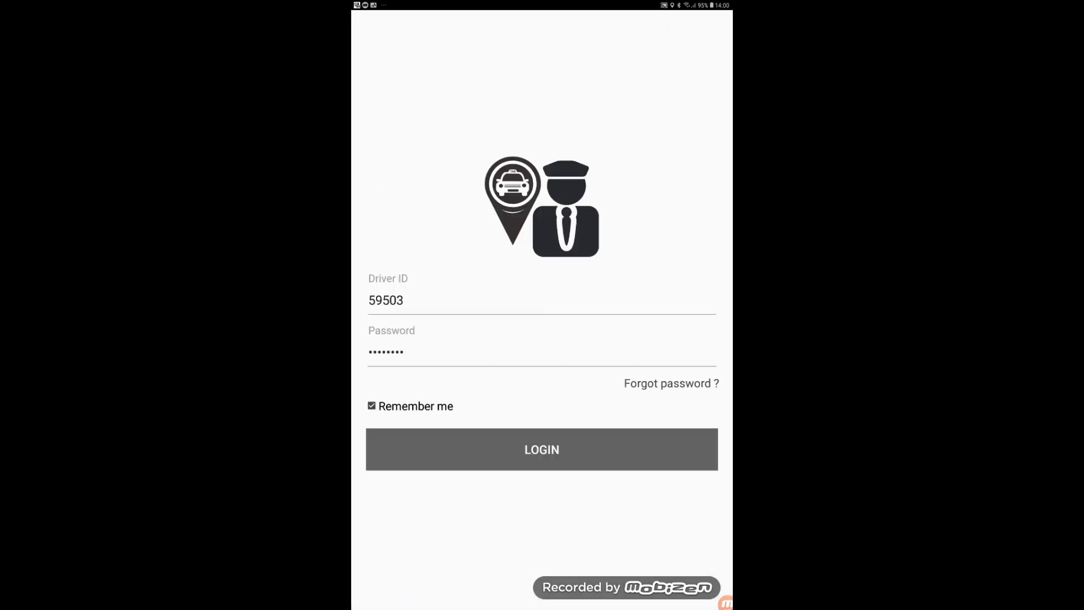
click(726, 602)
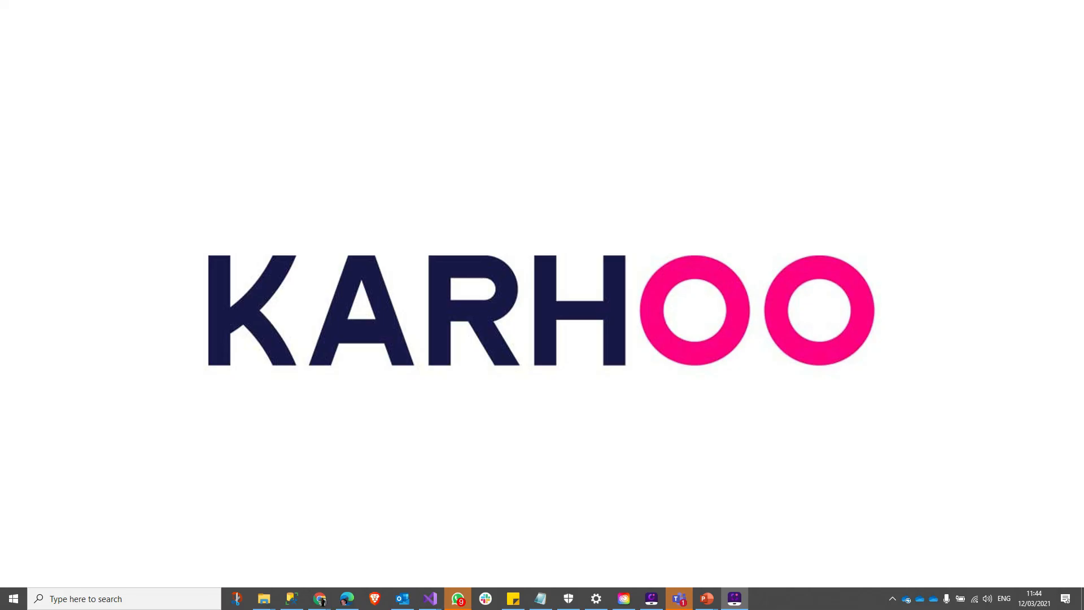